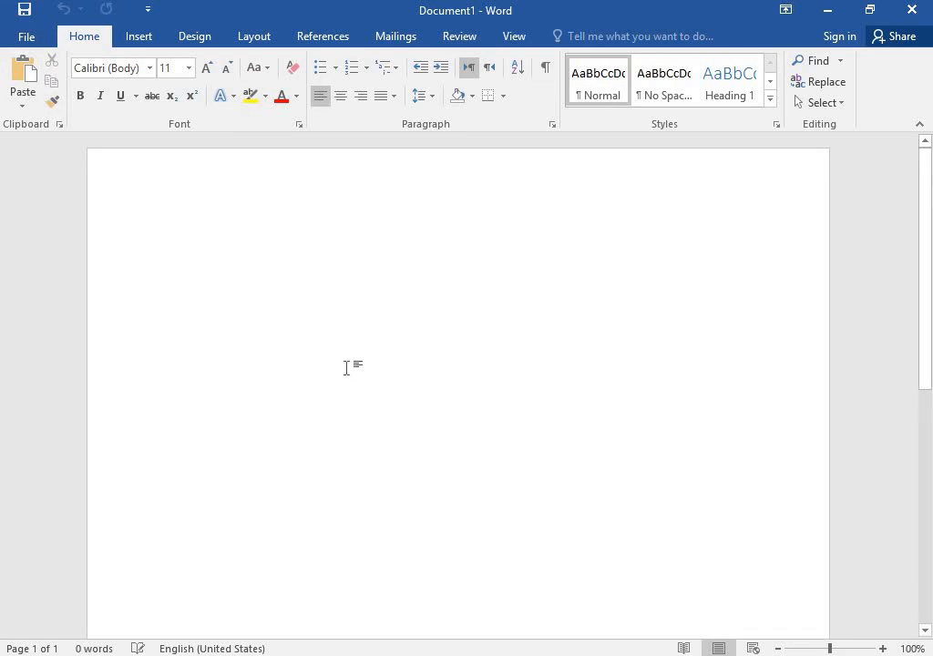
- Enter the sample text "ffasdffsajasddjfjdjfsdajfds" in the blank document and cut it to the clipboard
type("ffasdff")
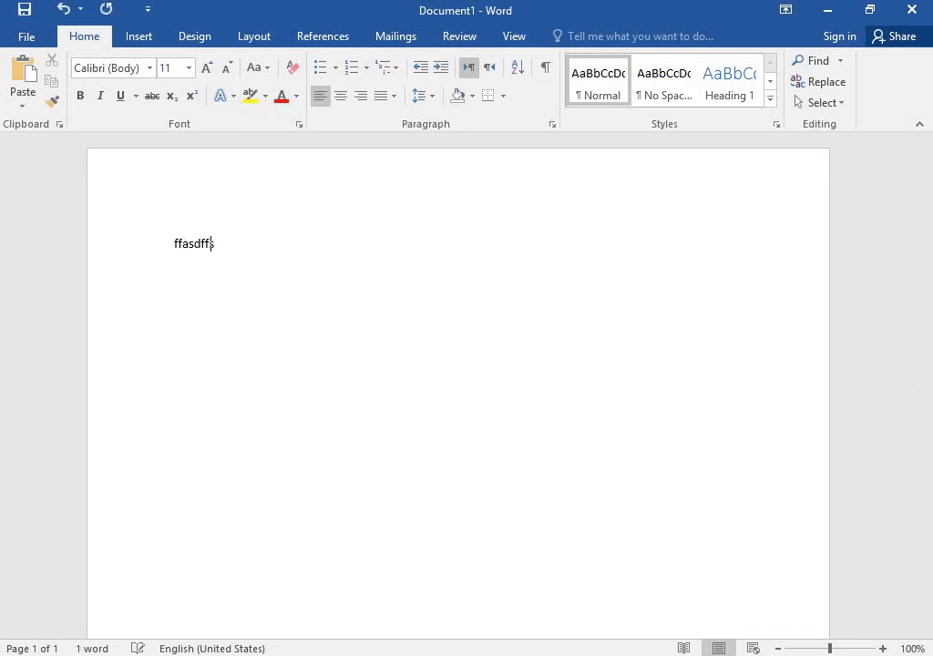
type("sajasddjfjdjfsdajfds")
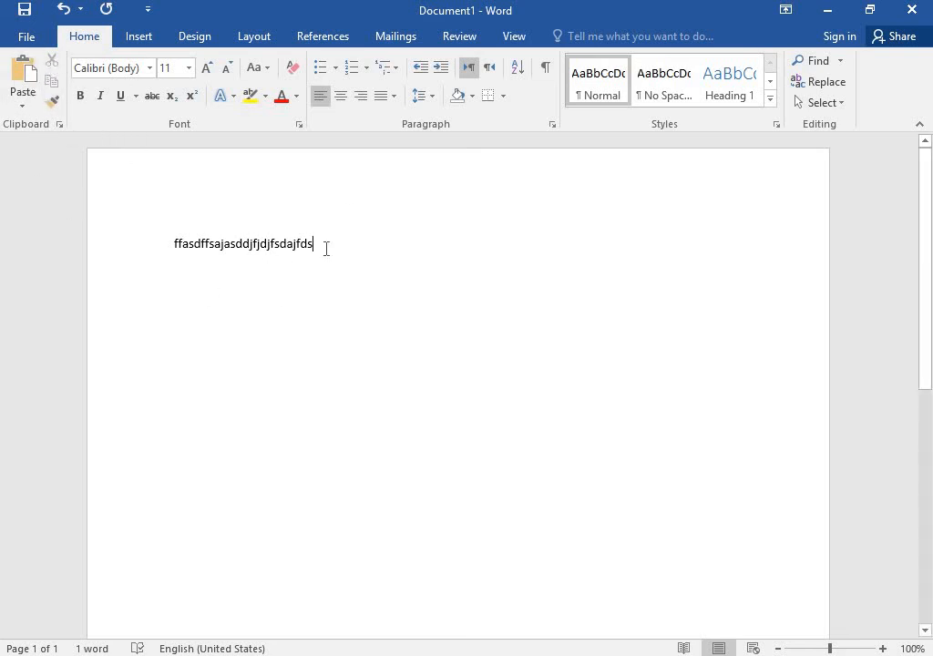
left_click_drag(321, 245, 104, 198)
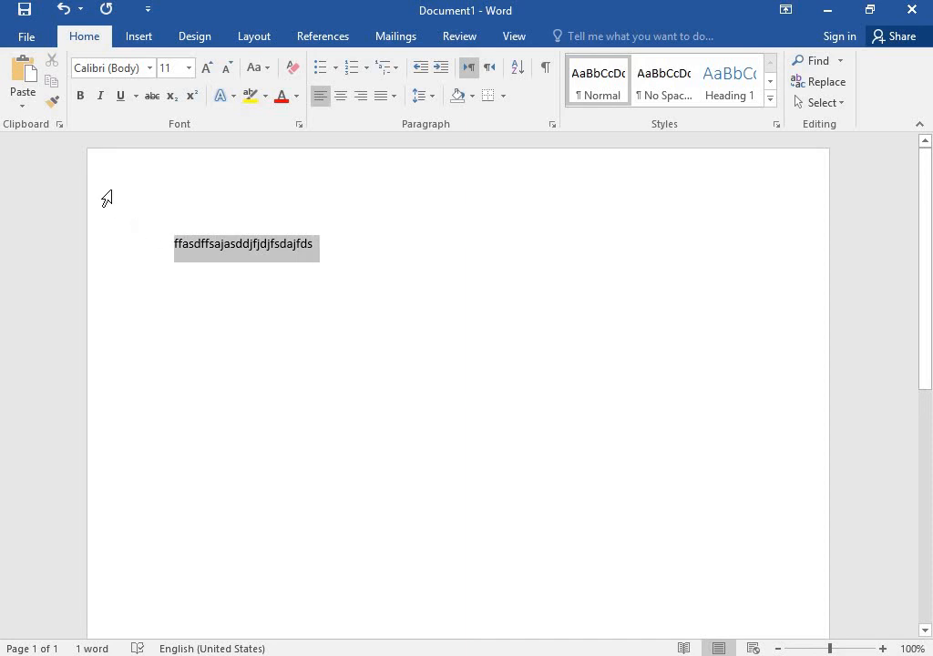
left_click(58, 66)
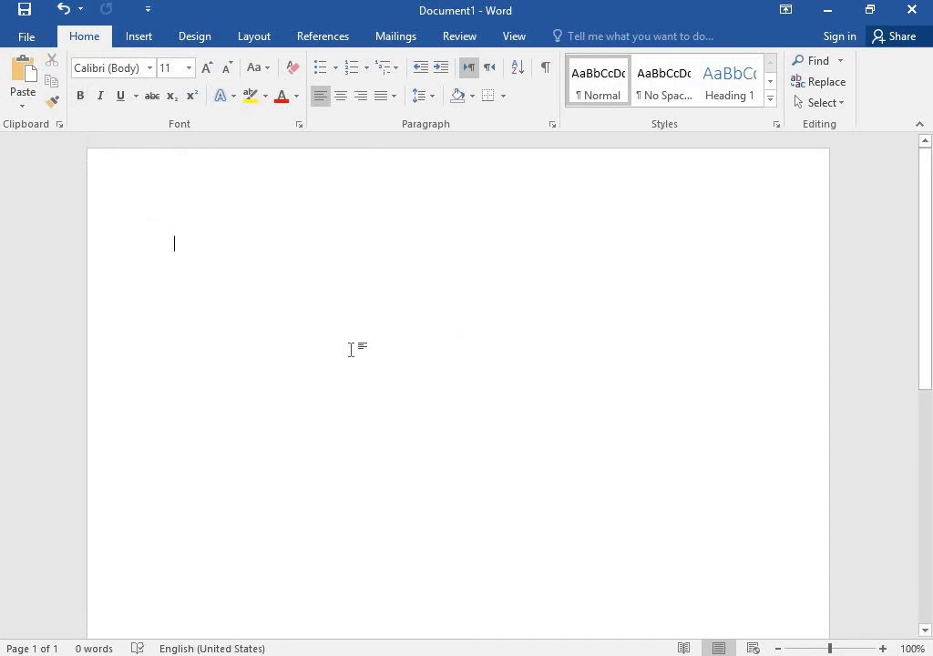
- Enter "gfsdgdfgfdf" on the empty line and paste the cut text directly after it
type("gfsdgdfgfdf")
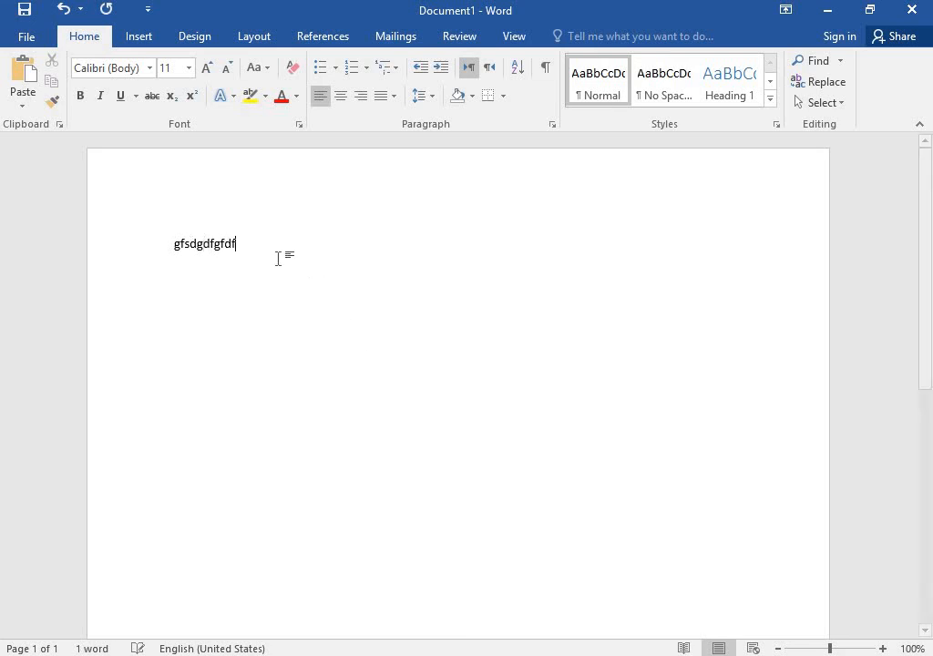
right_click(277, 248)
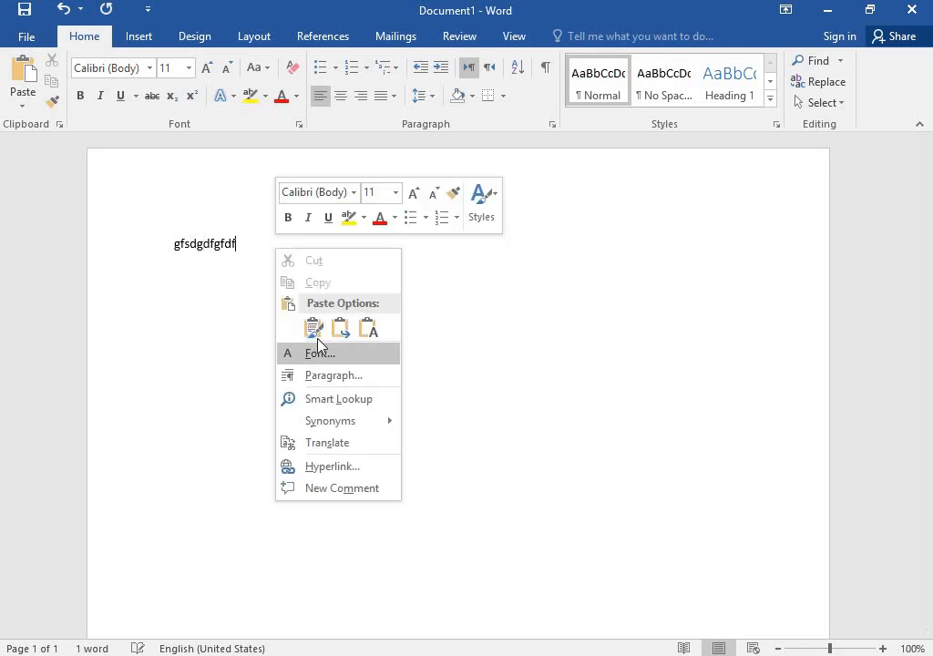
left_click(248, 241)
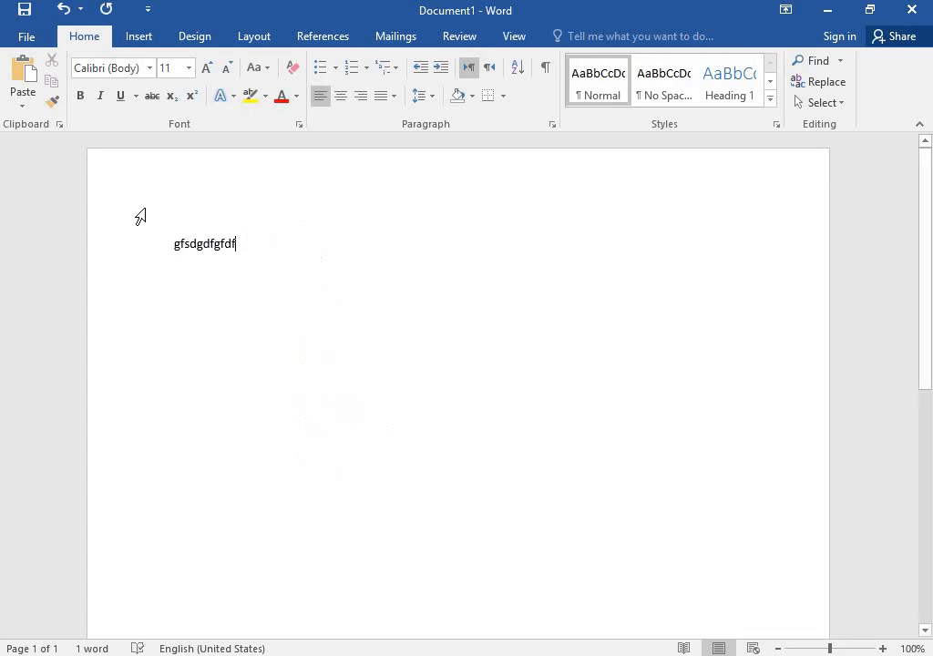
left_click(22, 74)
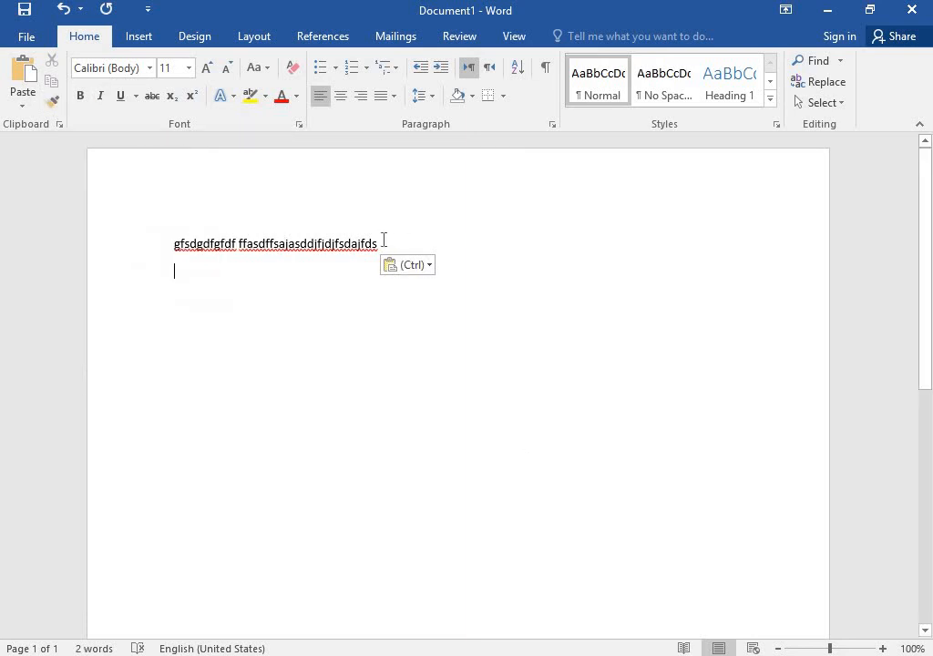
- Copy the whole line of sample text and paste the copy at the end of the same line
left_click_drag(383, 240, 238, 258)
right_click(239, 259)
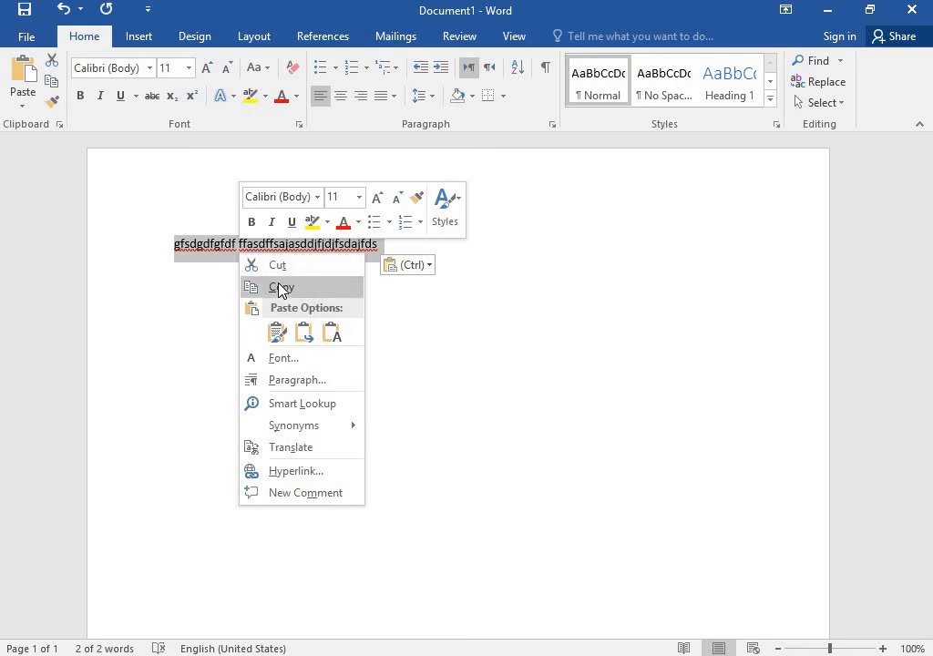
left_click(16, 168)
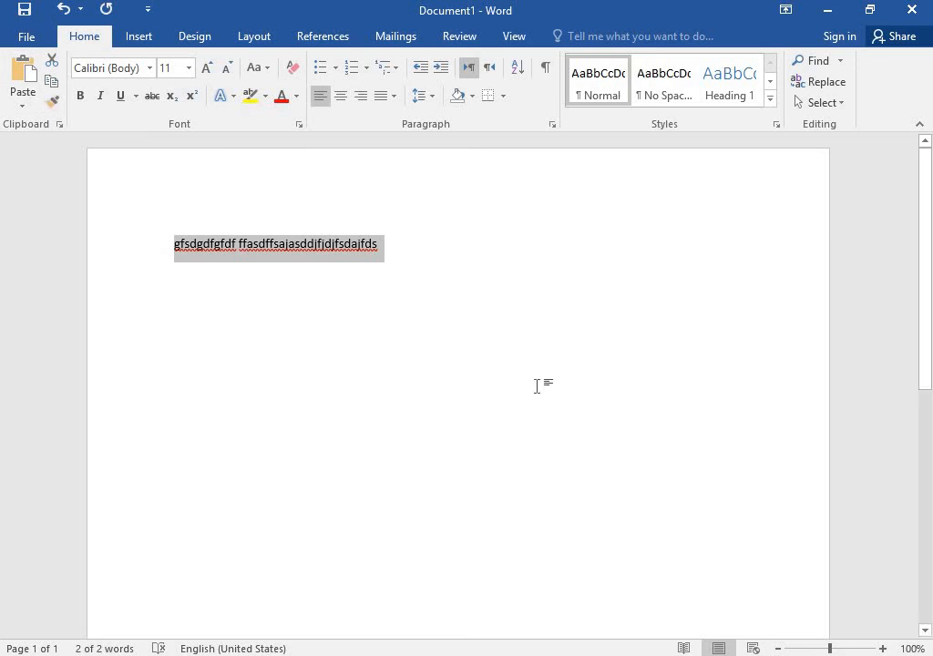
right_click(547, 265)
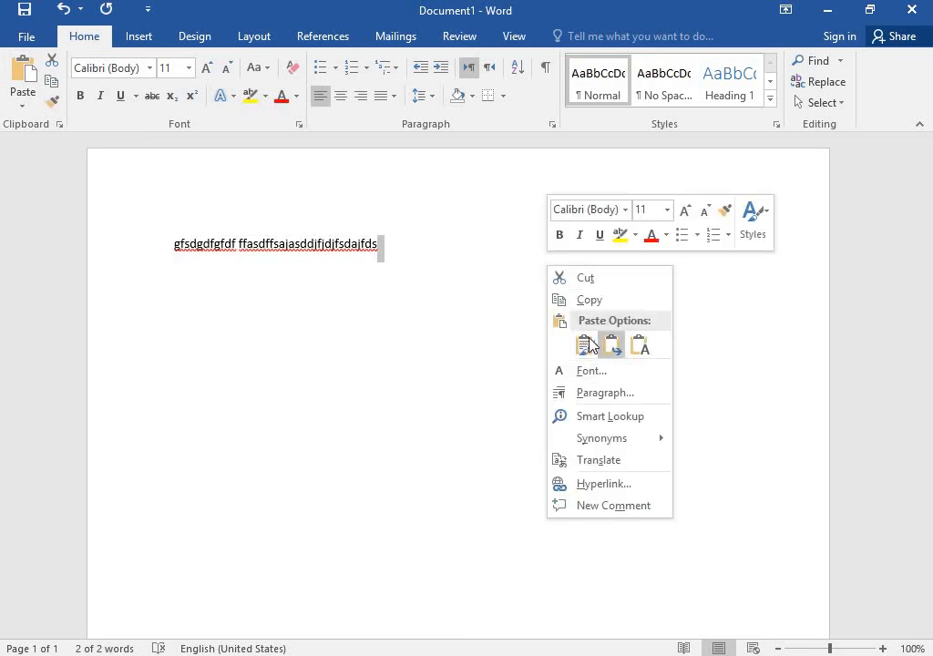
left_click(20, 78)
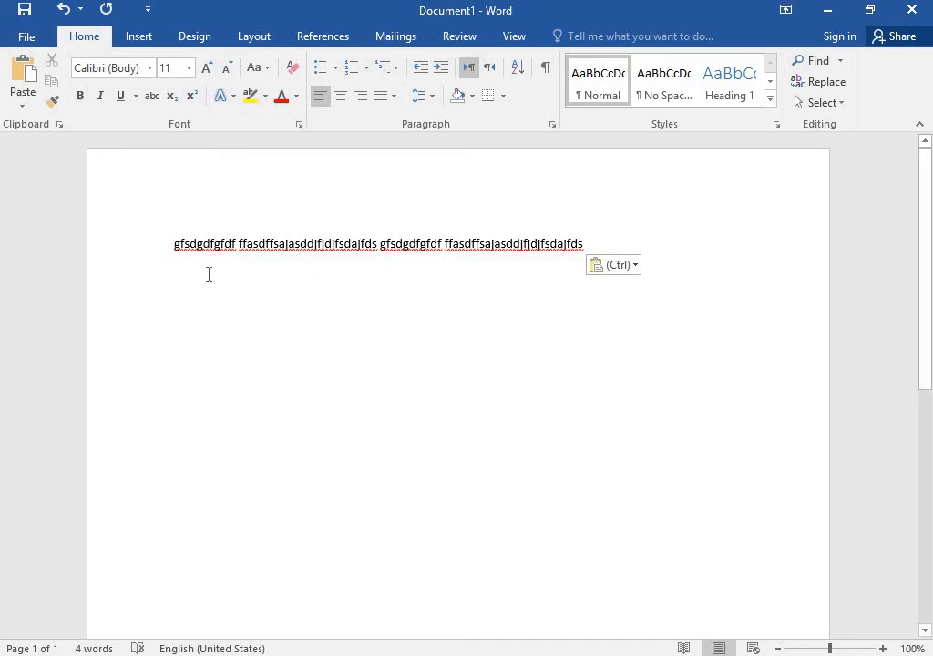
- Make the whole line of sample text bold
left_click_drag(182, 238, 495, 281)
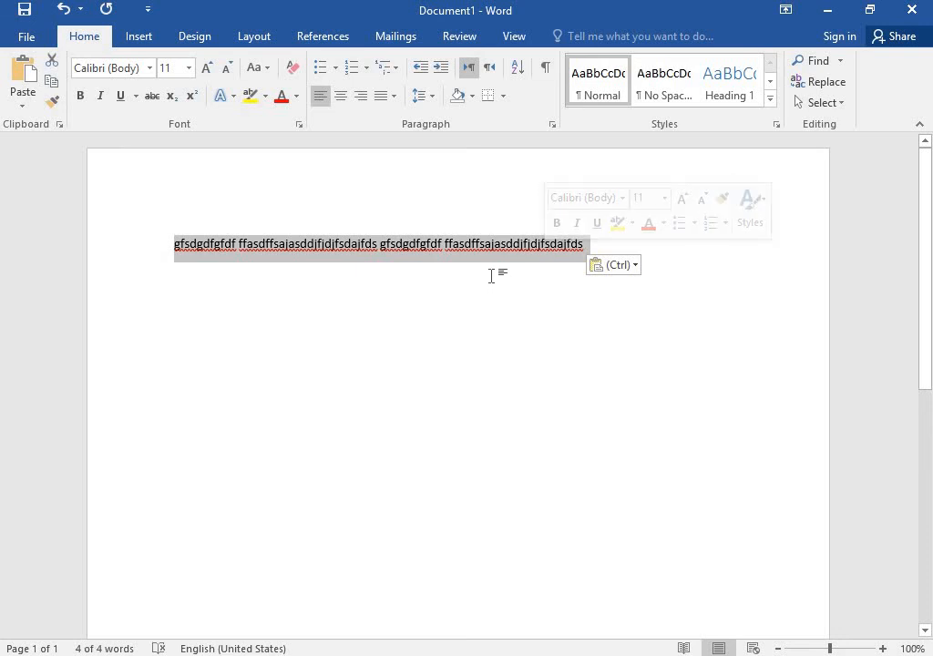
left_click(79, 97)
left_click(447, 335)
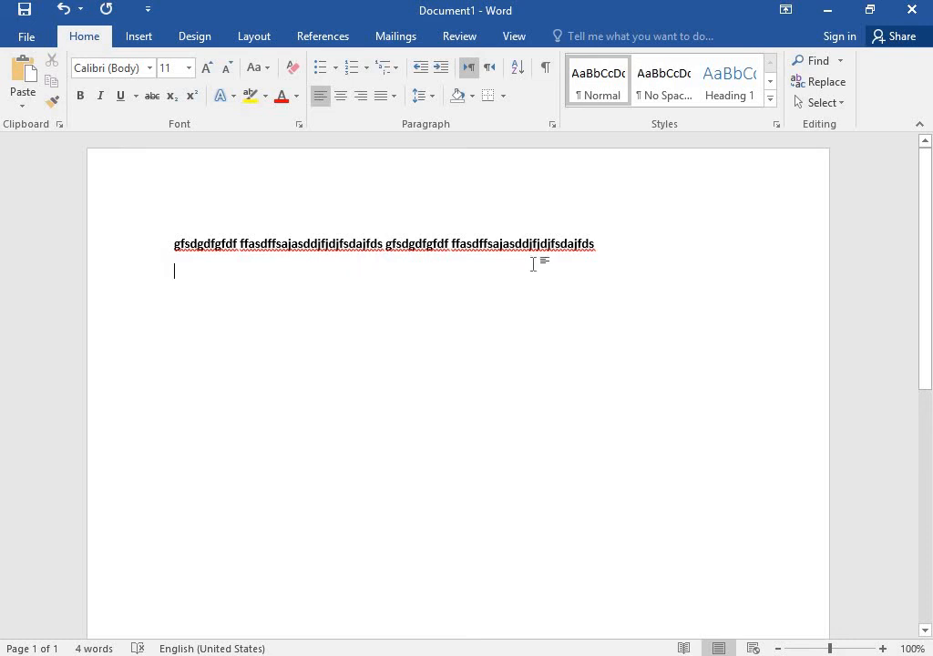
- Remove the bold formatting from the whole line of sample text
left_click_drag(345, 253, 320, 253)
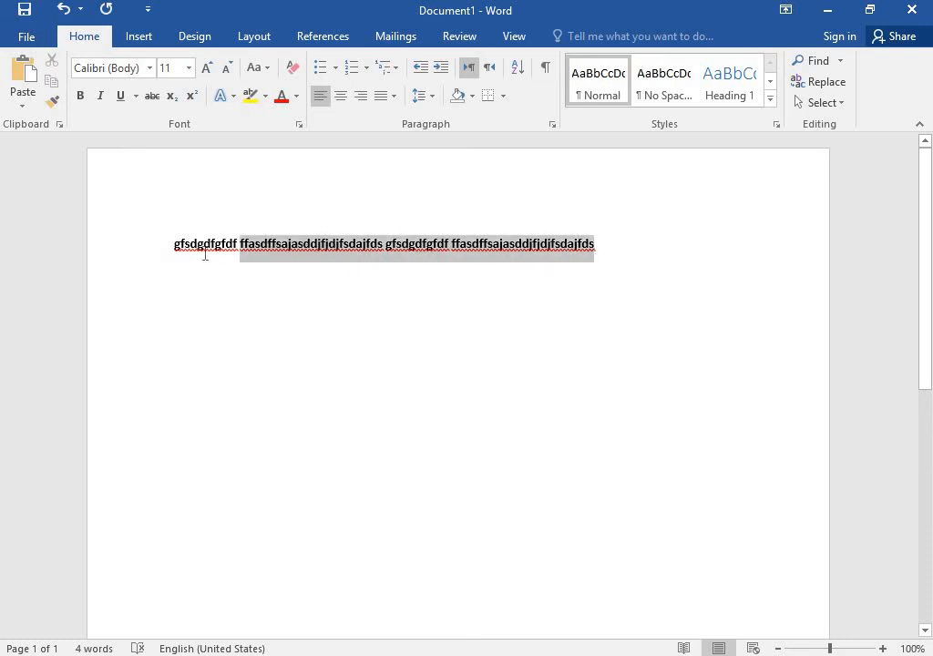
left_click_drag(205, 255, 131, 276)
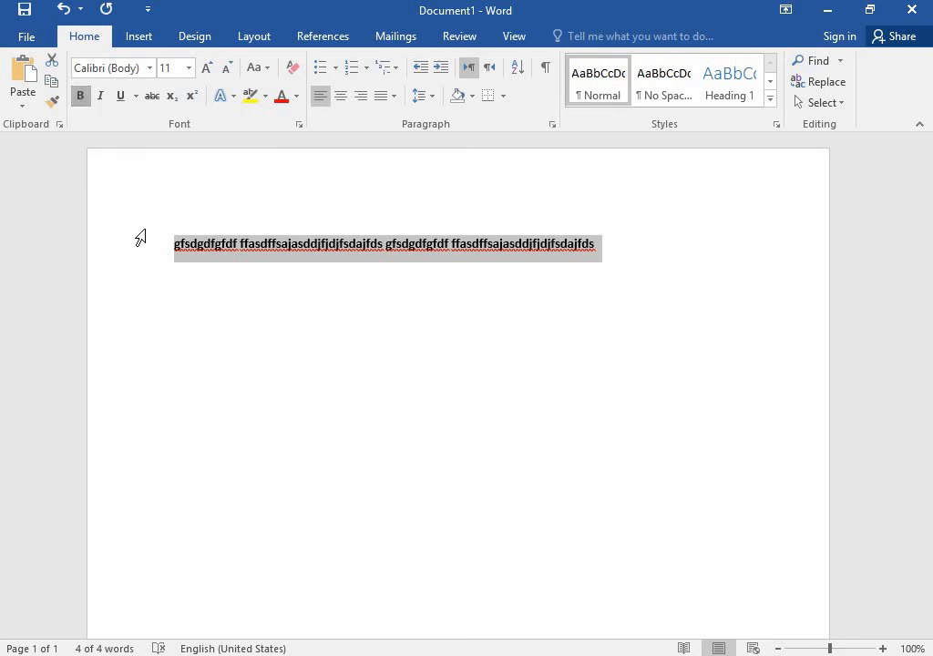
key("ctrl+b")
left_click(117, 277)
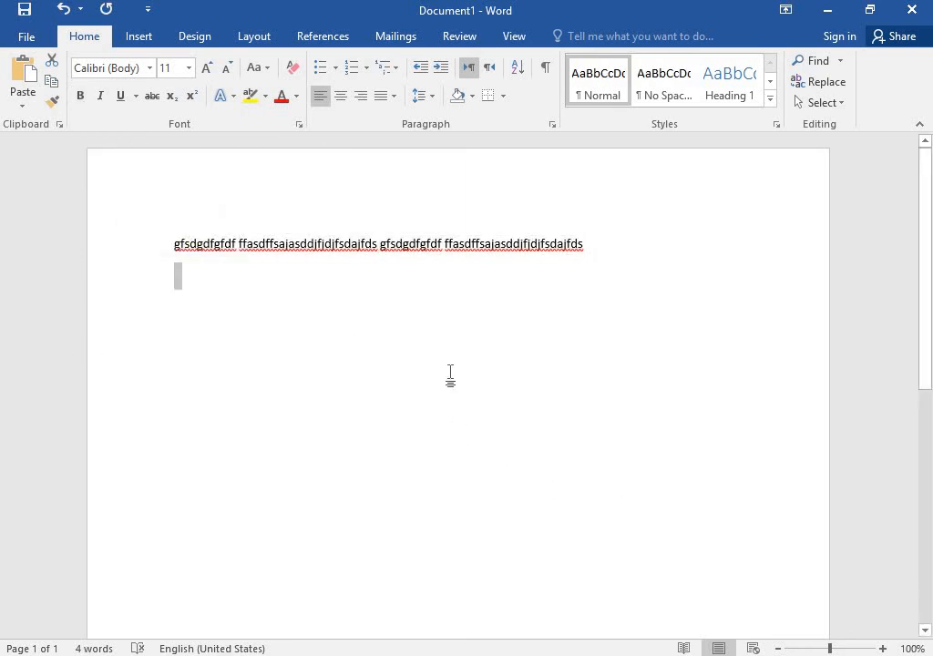
key("BackSpace")
- Italicize the whole line of sample text and give it a double underline
left_click_drag(221, 250, 588, 258)
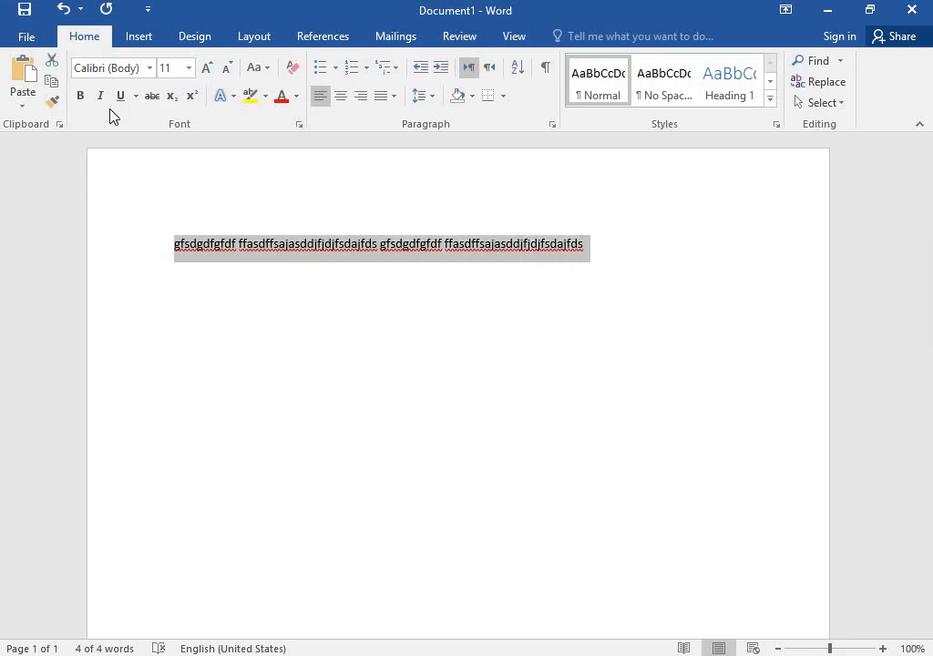
left_click(588, 438)
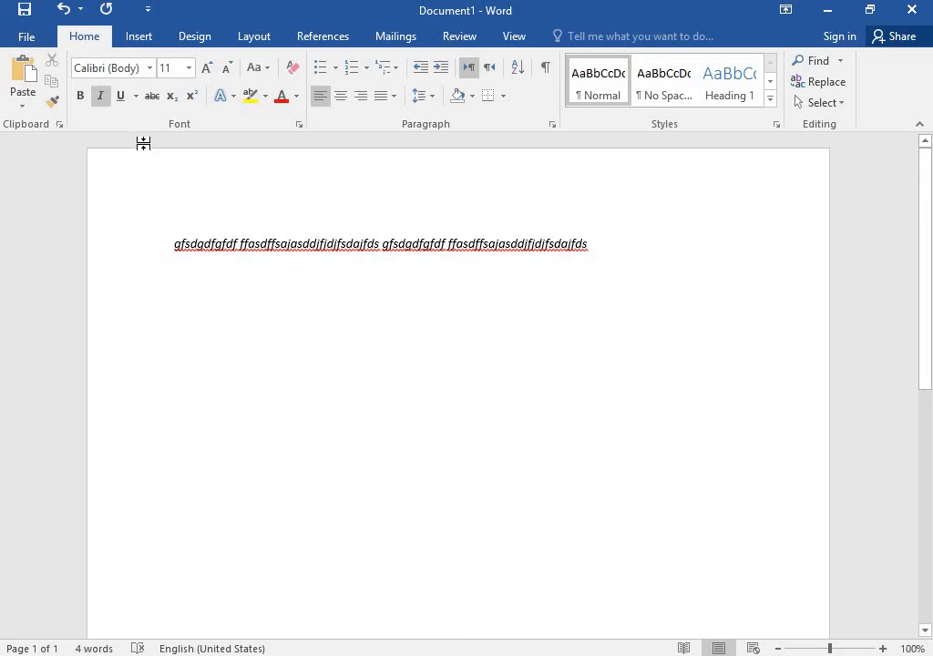
left_click(94, 179)
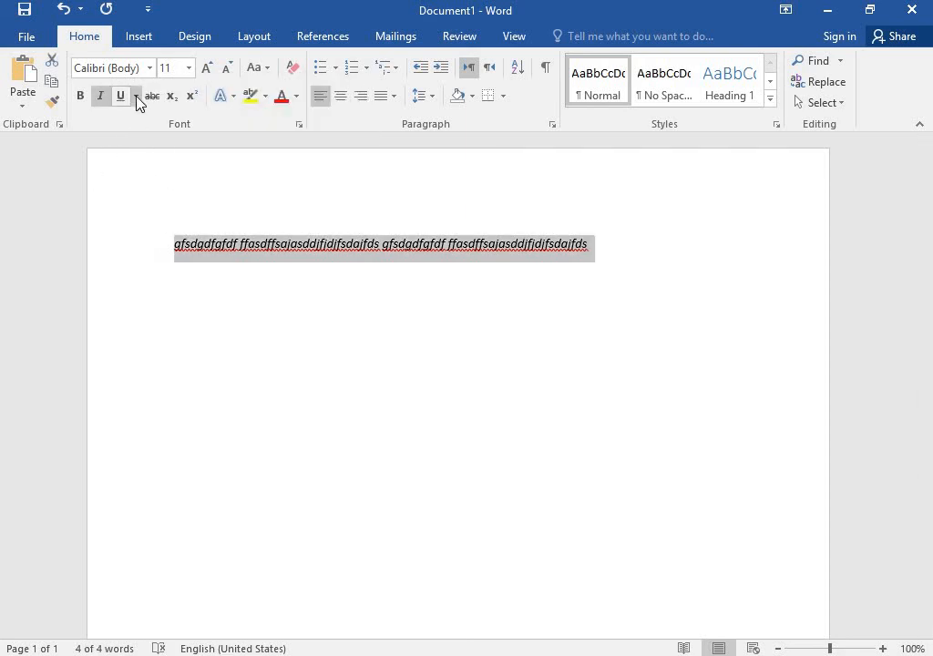
left_click(136, 96)
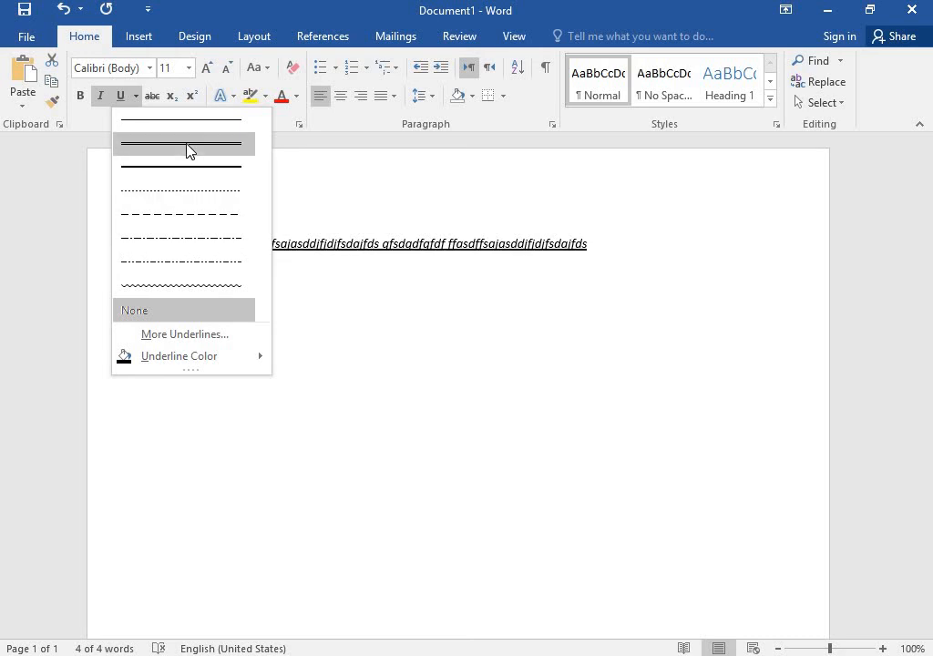
left_click(570, 551)
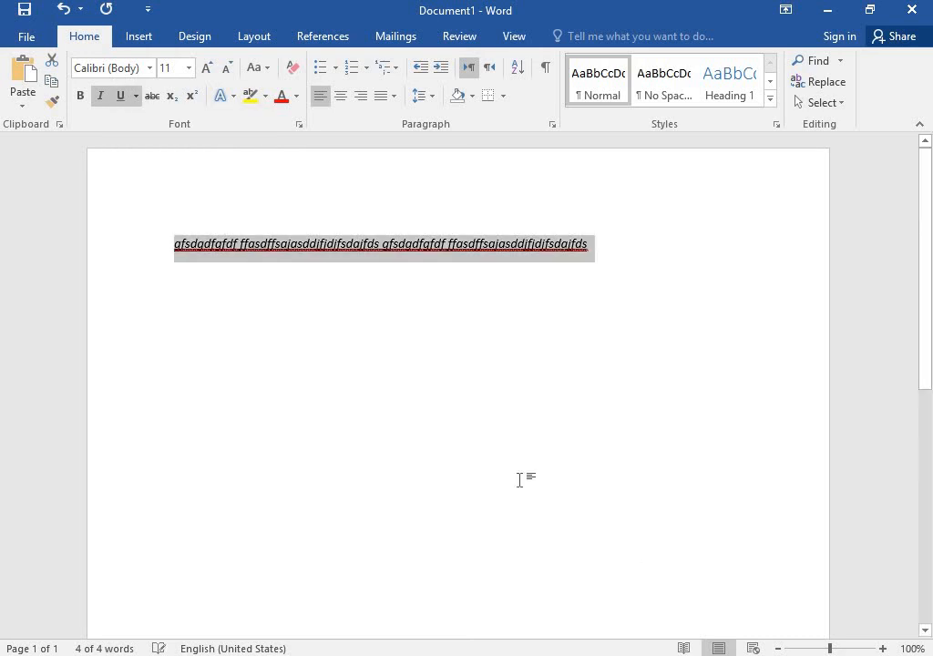
left_click(540, 499)
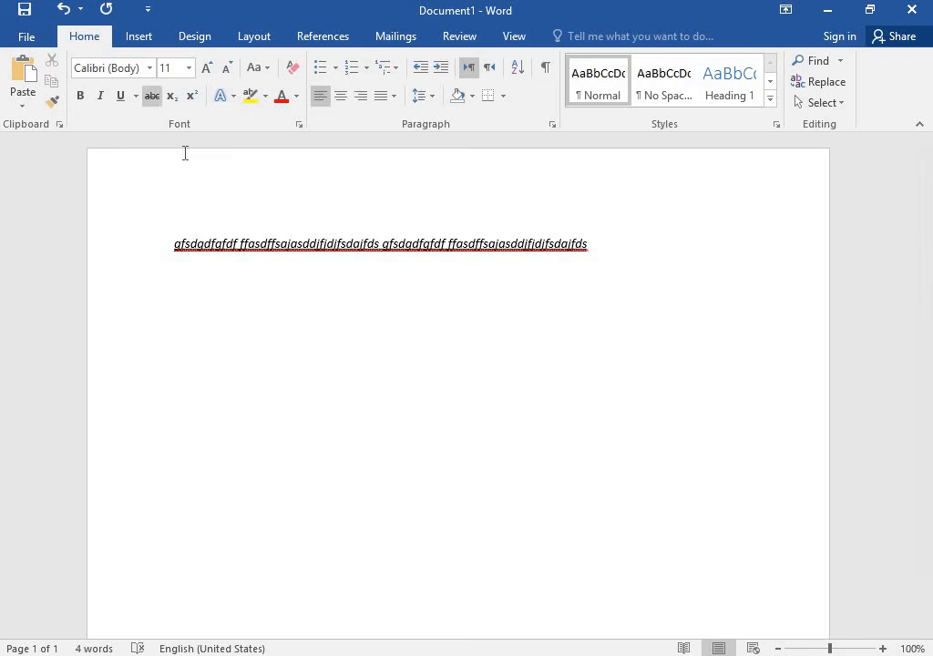
- Apply strikethrough to the whole line of sample text
left_click_drag(170, 242, 529, 286)
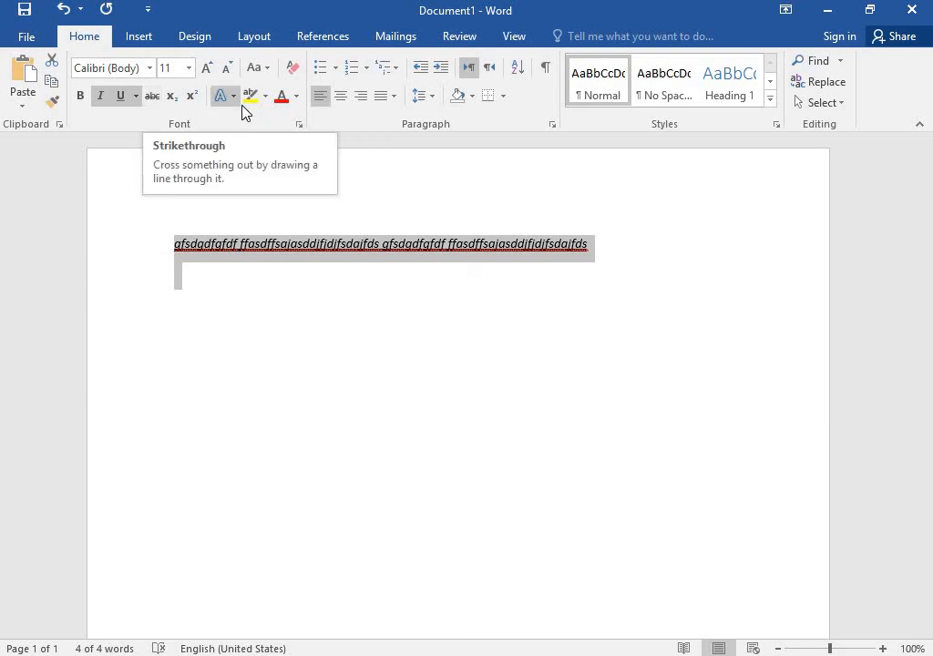
left_click(152, 97)
left_click(390, 417)
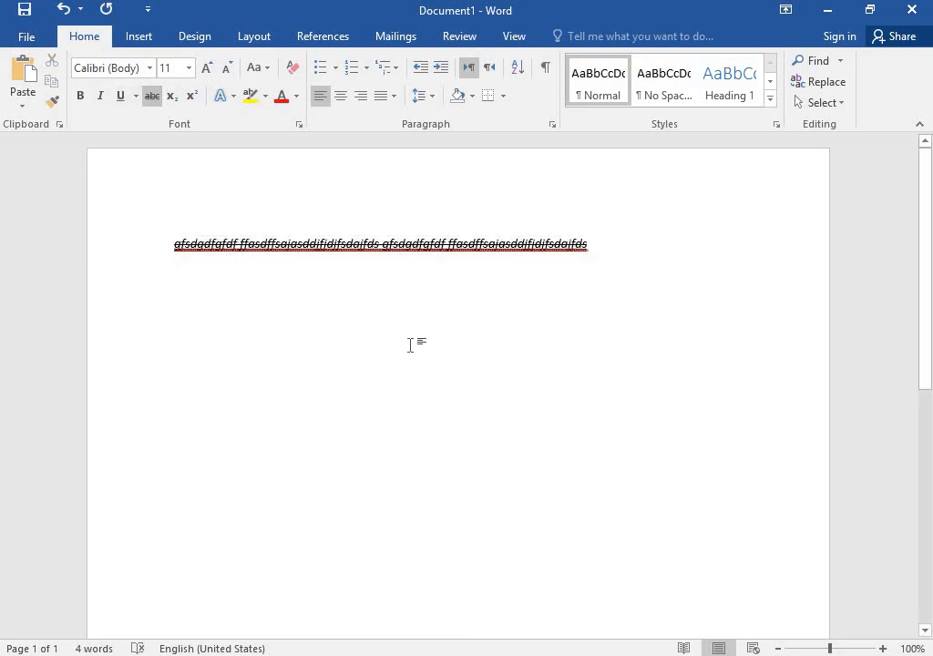
- Clear all formatting from the line of sample text
left_click_drag(270, 244, 554, 261)
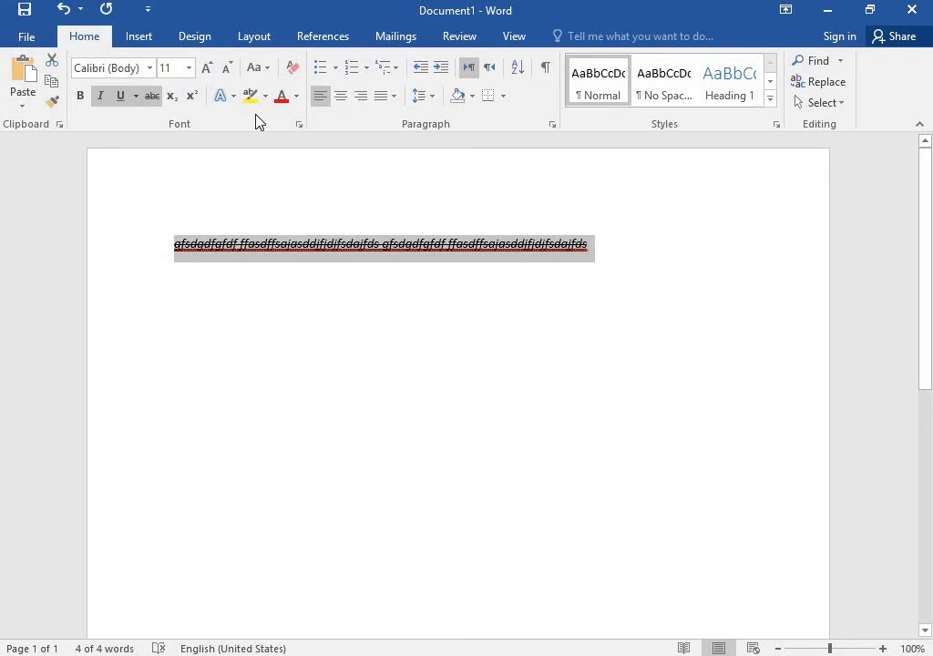
left_click(291, 75)
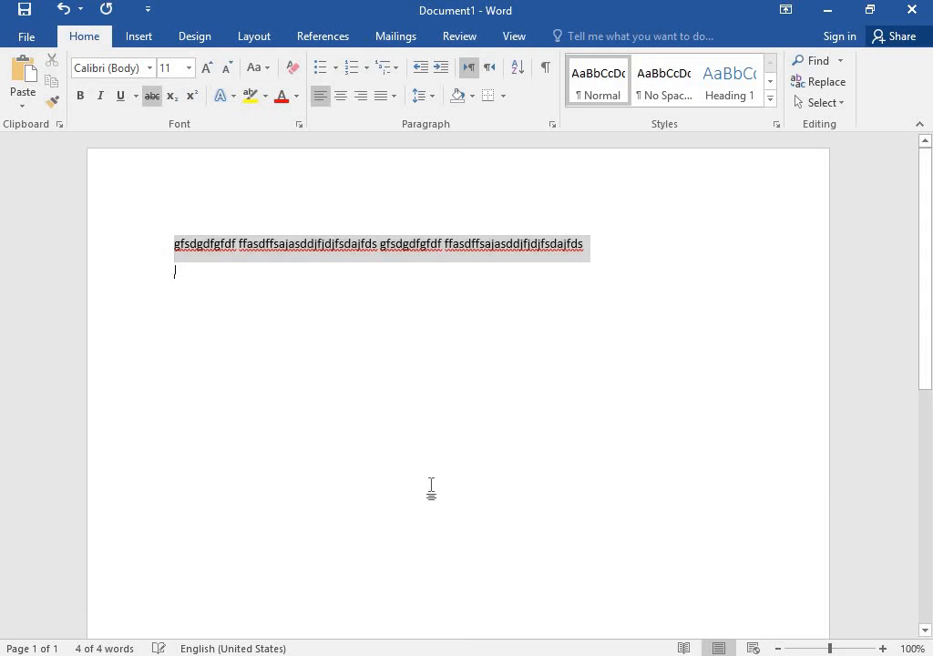
left_click(350, 293)
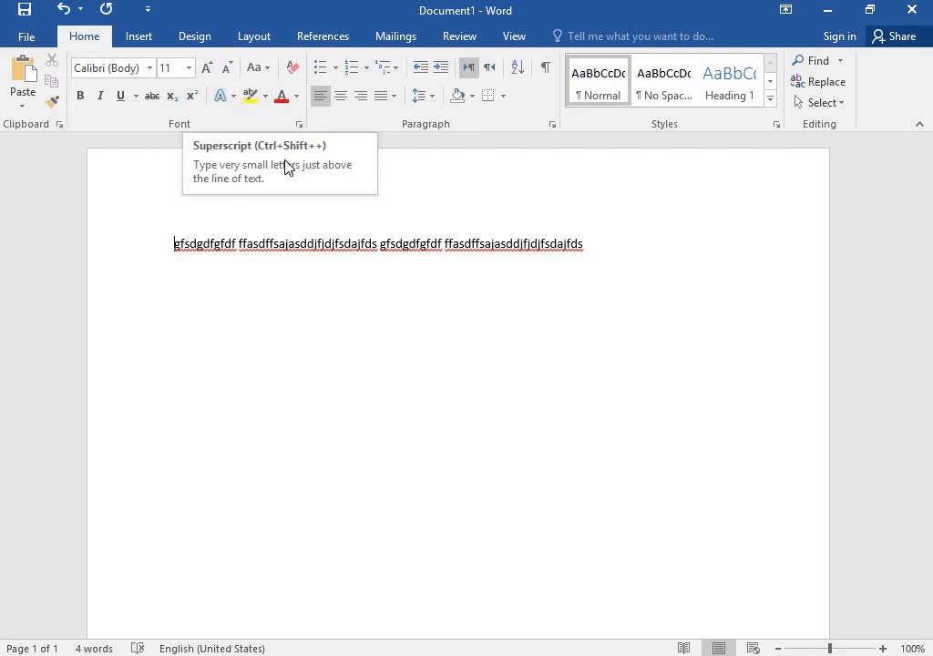
- Add "222222" as superscript at the end of the line of sample text
left_click(172, 99)
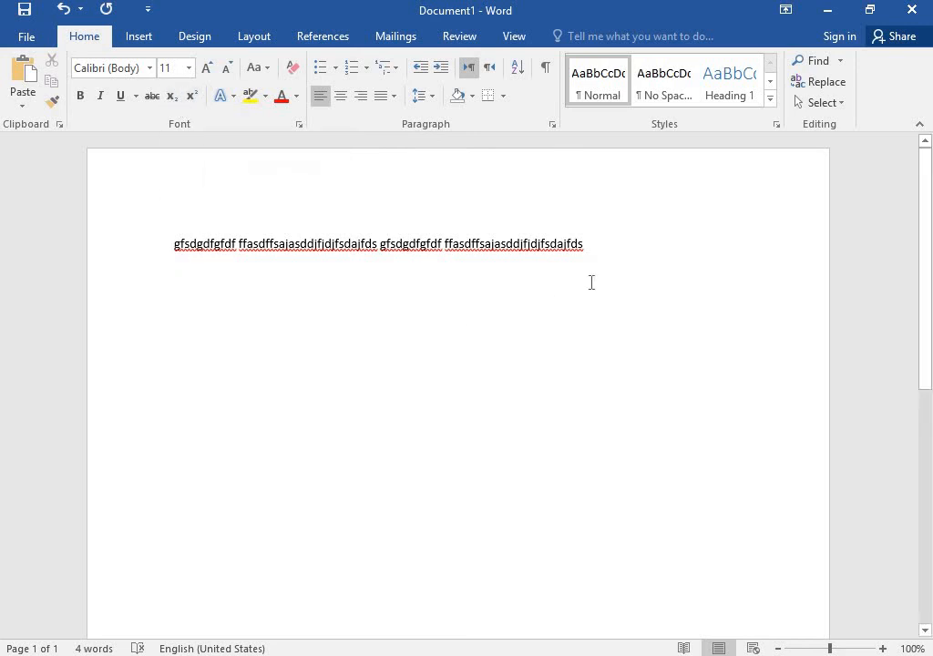
left_click(191, 97)
type("22222")
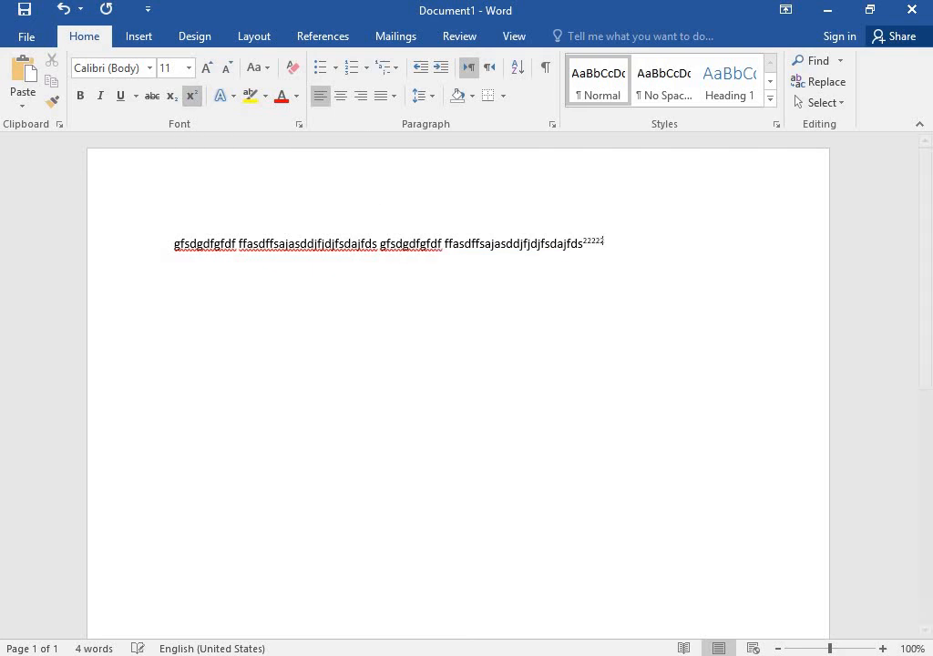
type("2")
left_click(171, 96)
type("2222")
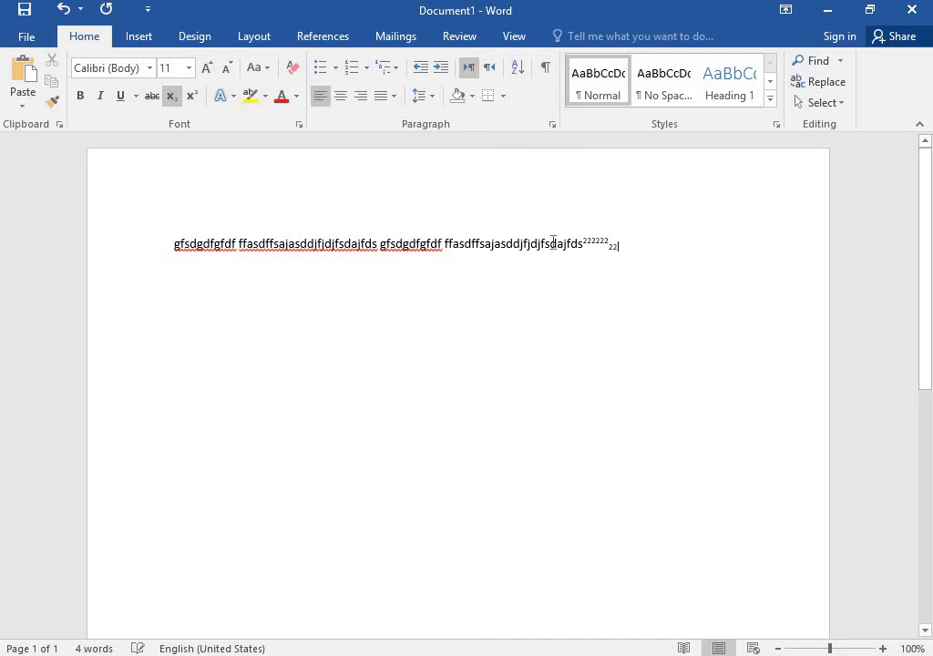
type("32322322")
- Change the font of the whole line of sample text to Times New Roman
left_click(149, 69)
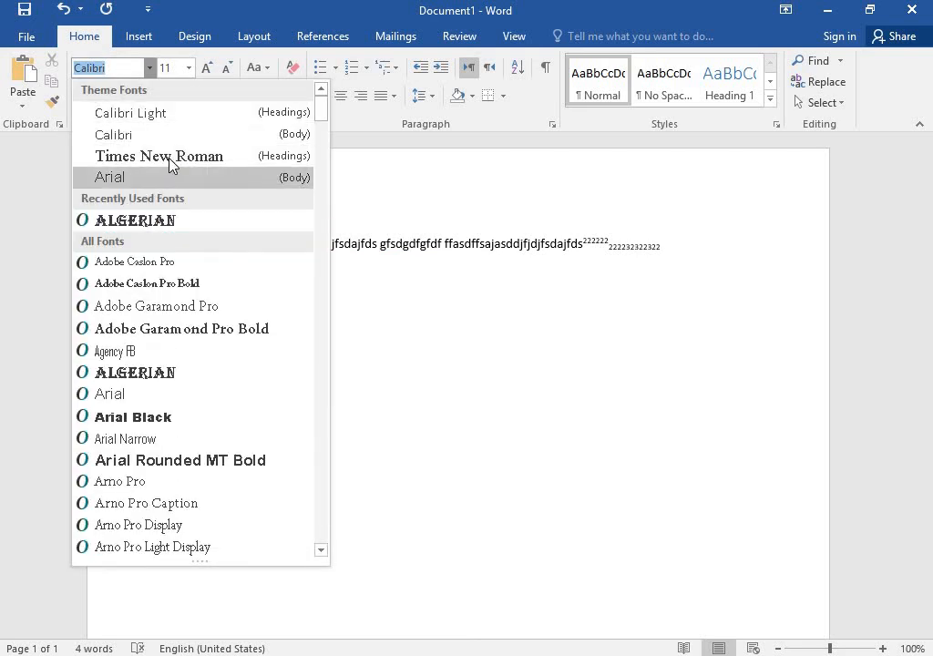
left_click(317, 227)
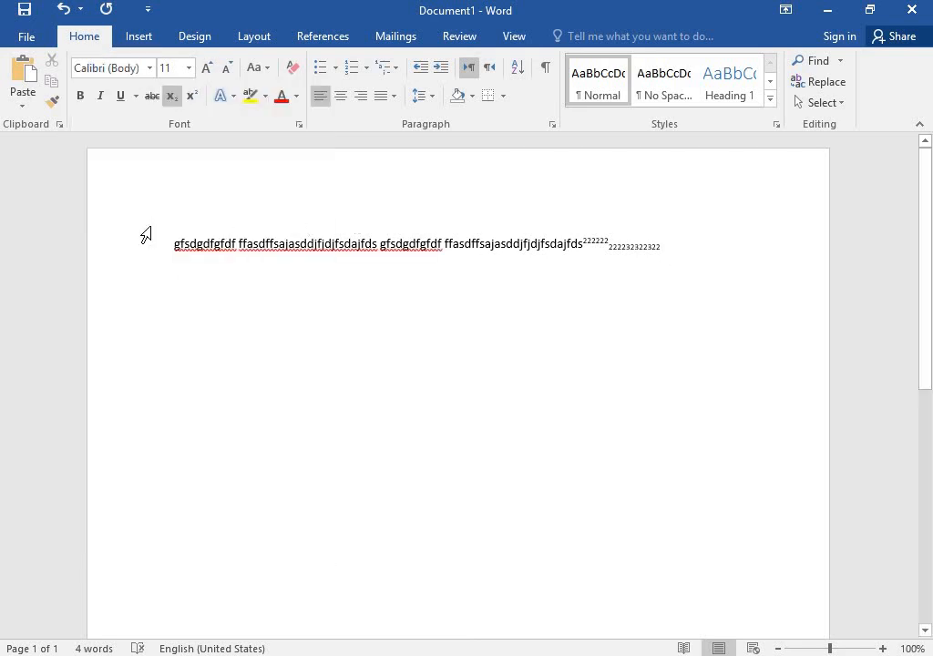
left_click_drag(171, 237, 207, 240)
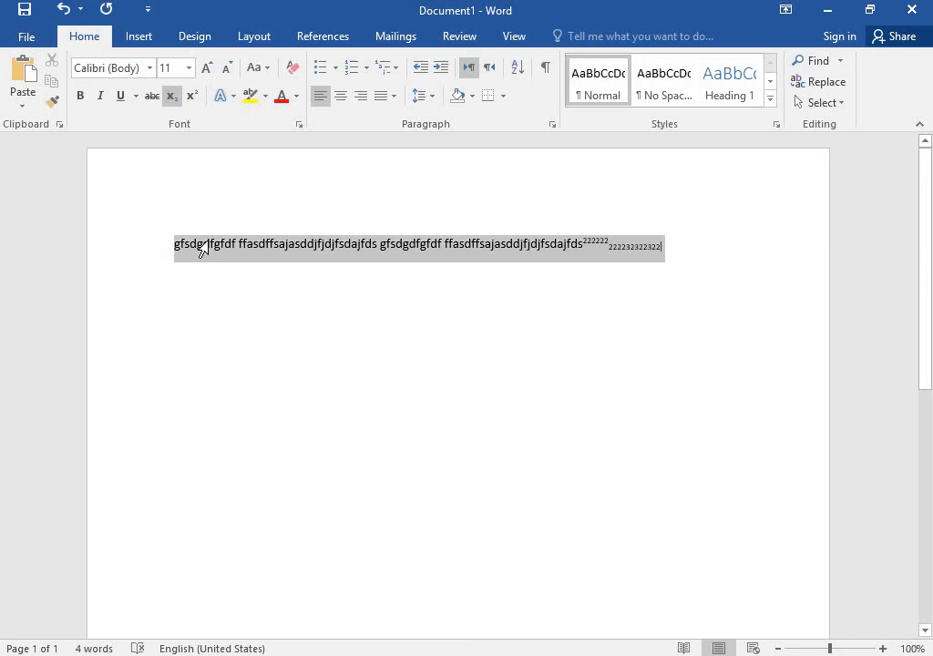
left_click(149, 69)
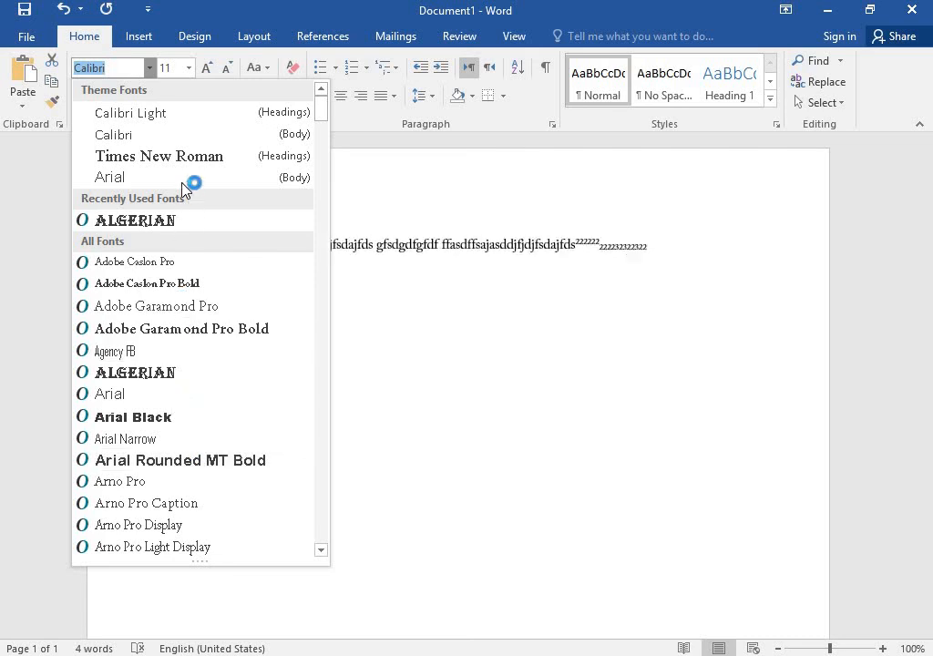
left_click(645, 496)
left_click(500, 375)
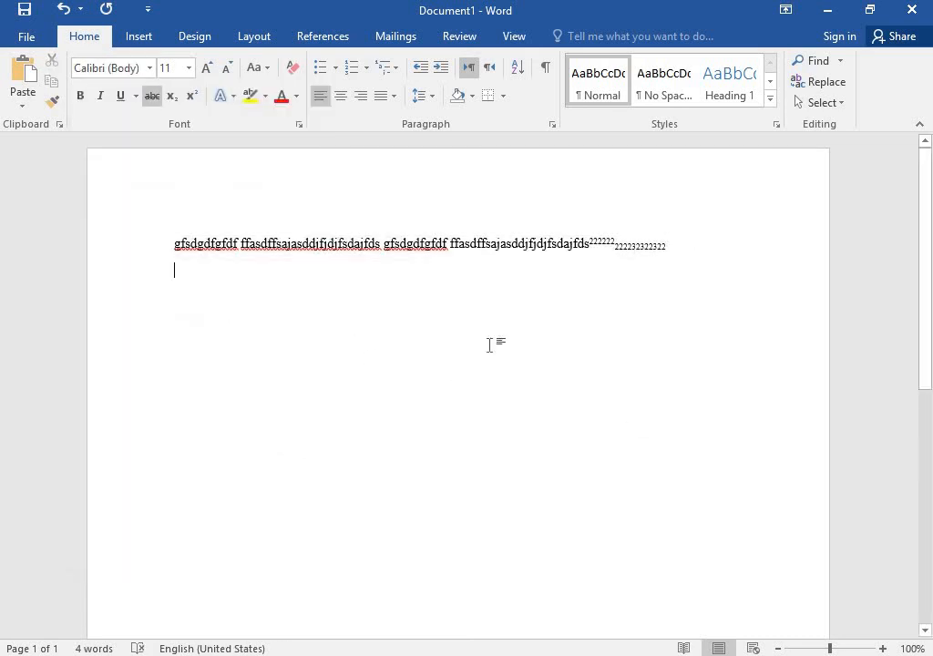
- Set the font size of the whole line of sample text to 16
left_click_drag(169, 233, 670, 251)
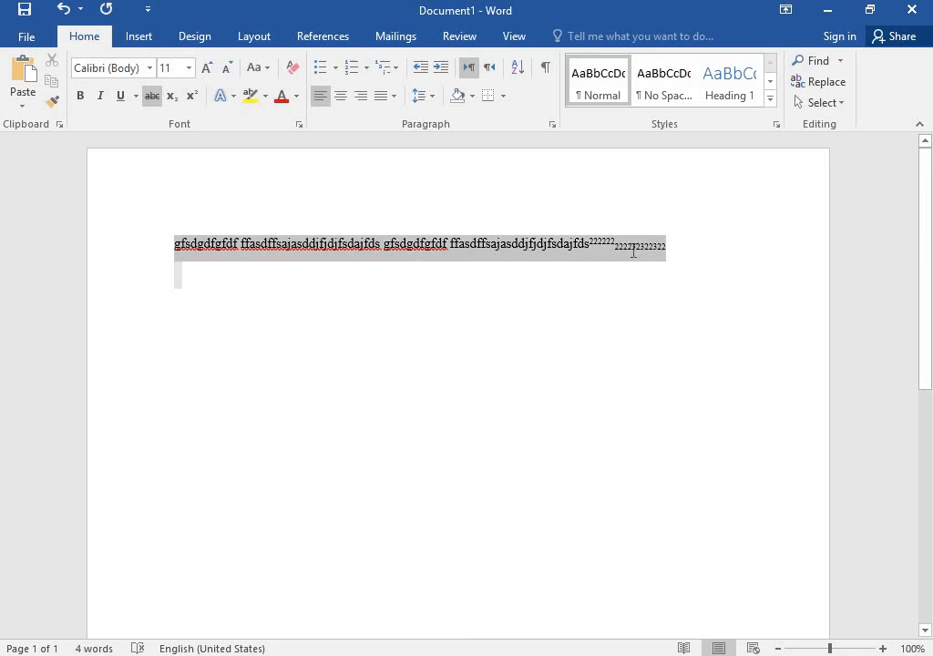
left_click(188, 68)
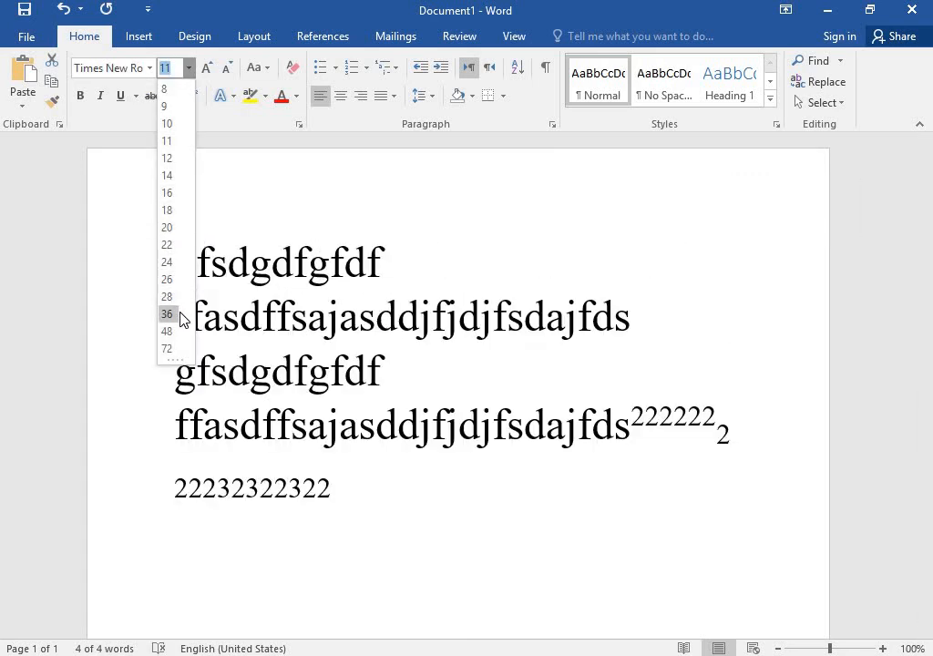
left_click(181, 195)
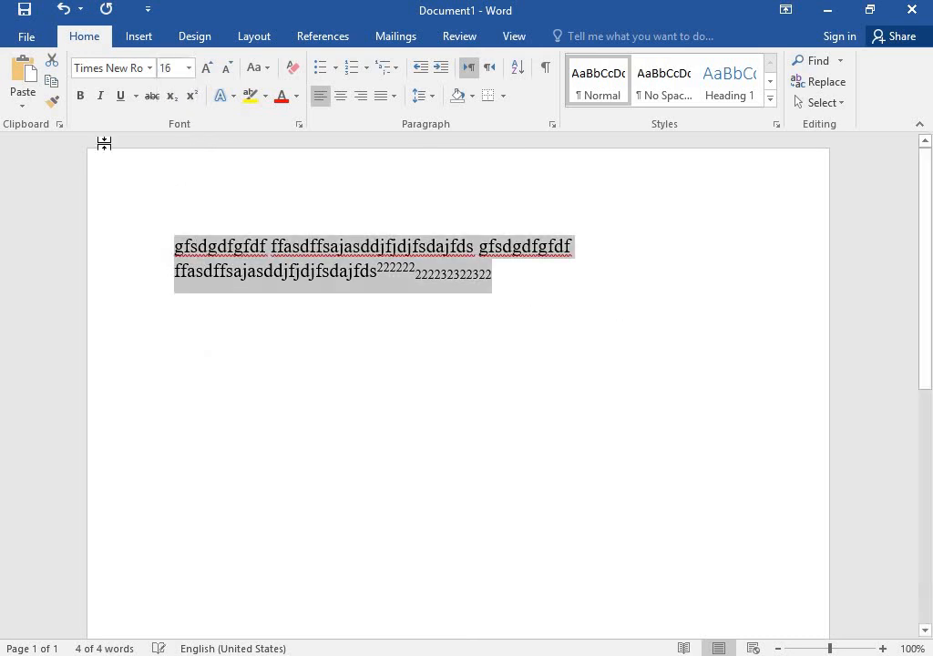
- Enlarge all the sample text by several font size increments and shrink it back down past its starting size
left_click(207, 68)
left_click(207, 68)
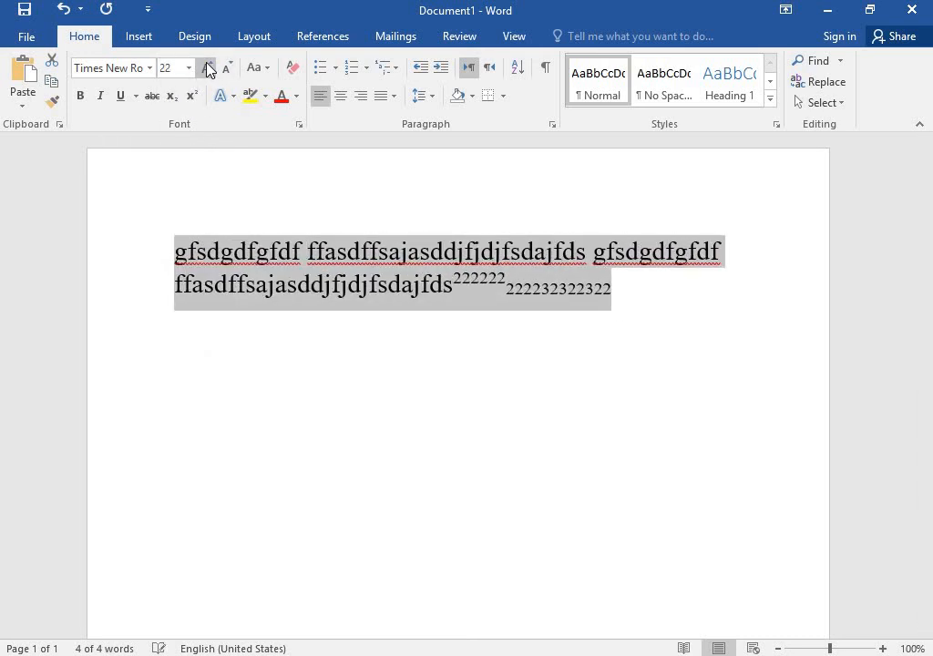
left_click(207, 68)
left_click(207, 68)
left_click(224, 69)
left_click(224, 68)
left_click(224, 69)
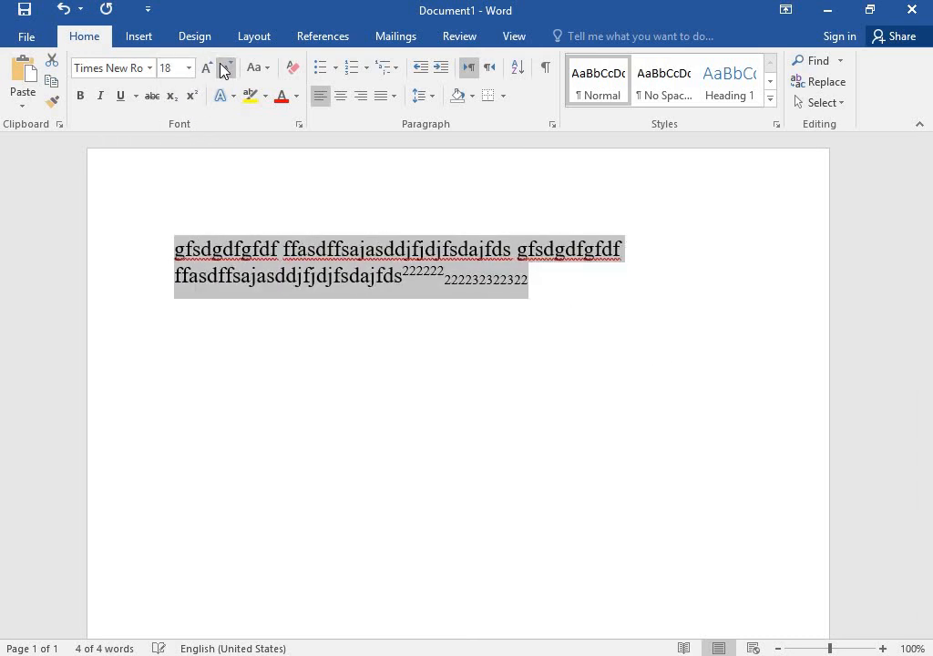
left_click(224, 68)
left_click(224, 68)
left_click(224, 68)
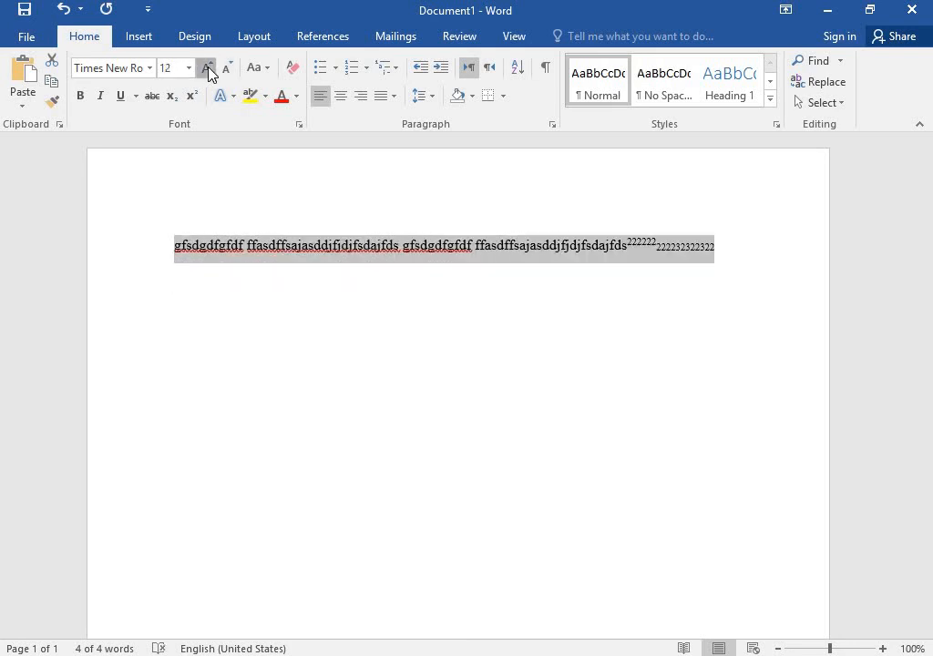
- Grow the sample text step by step to font size 22
left_click(208, 69)
left_click(207, 69)
left_click(208, 69)
left_click(208, 70)
left_click(208, 69)
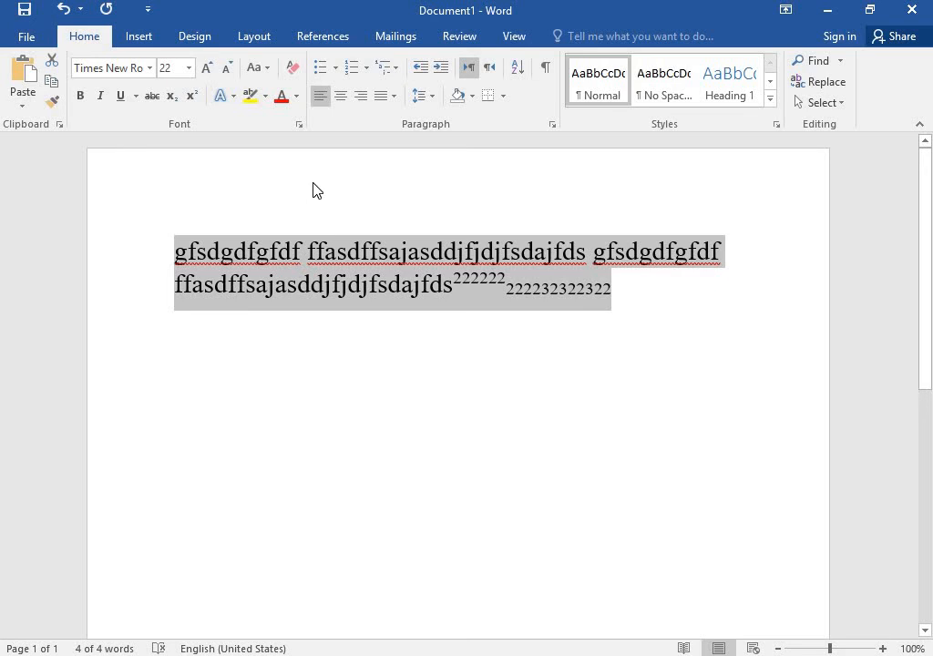
left_click(313, 251)
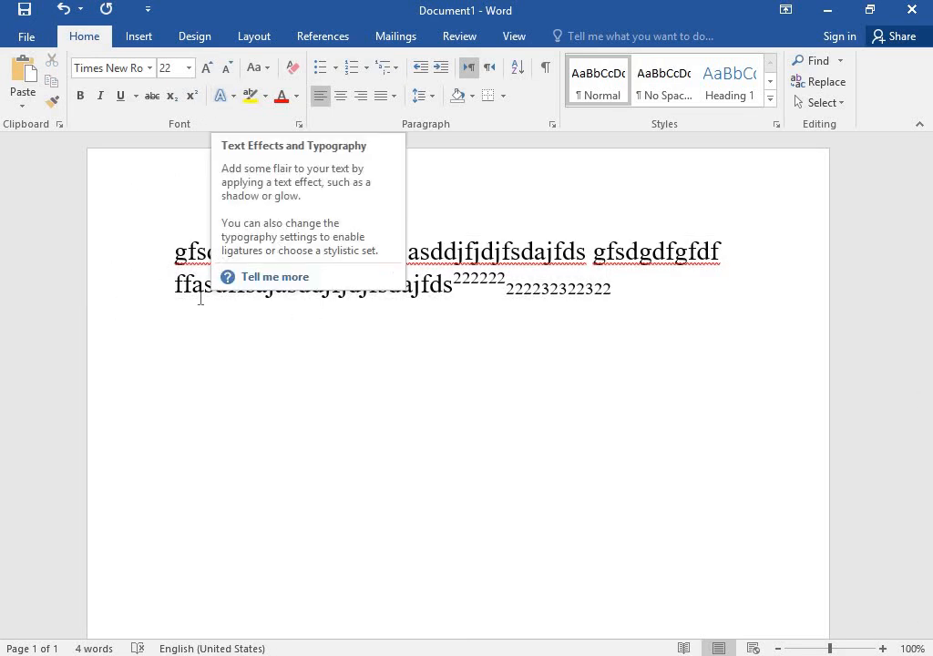
- Select the opening letters "gfsdgdf" and add the Text Effects command to the Quick Access Toolbar
left_click(208, 332)
left_click_drag(174, 252, 256, 251)
right_click(224, 97)
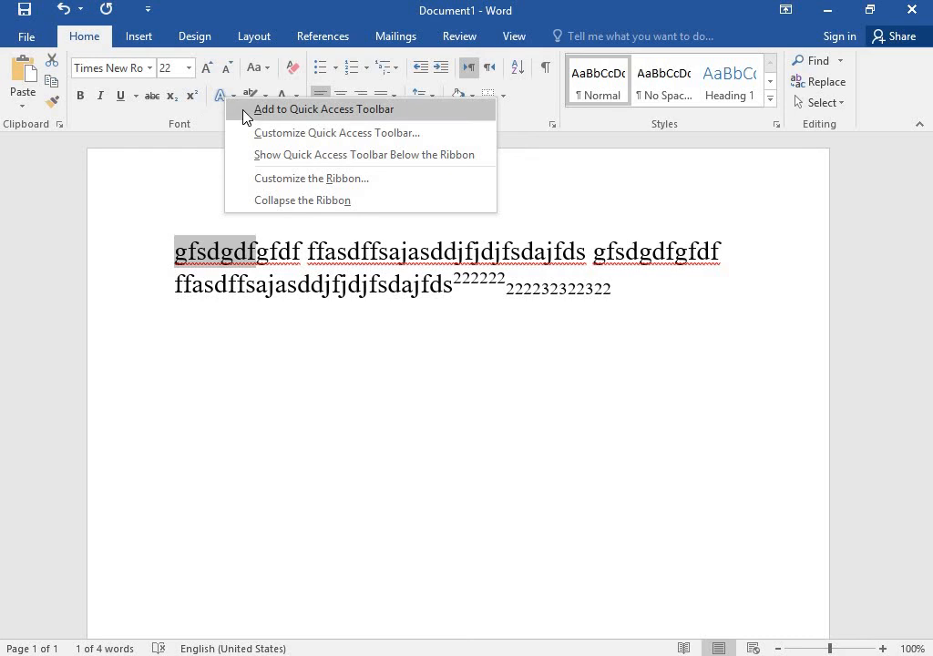
left_click(244, 111)
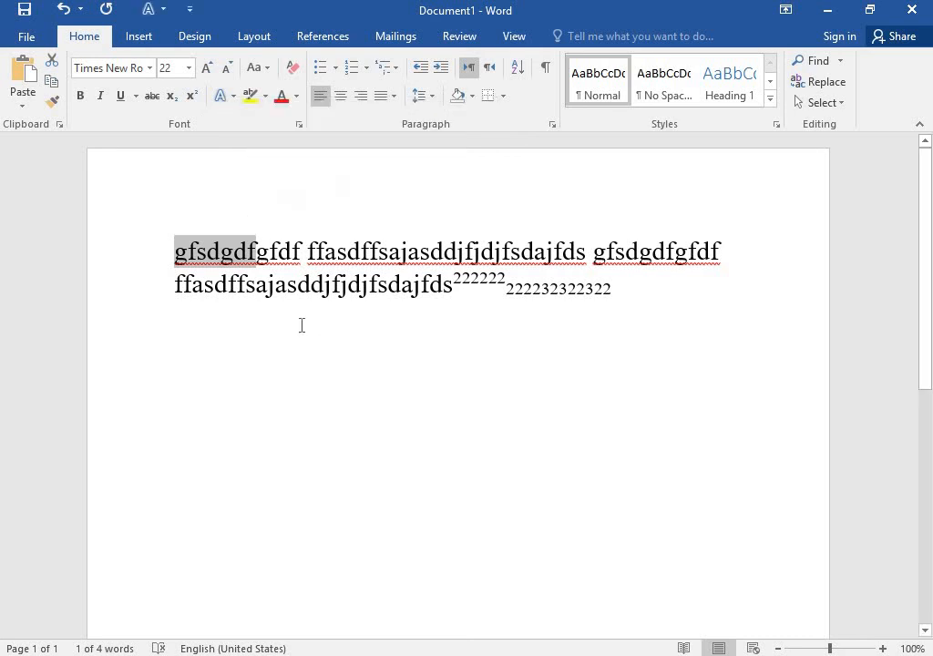
- Apply the blue text effect with a reflection to the opening letters "gfsdgdf"
left_click(229, 97)
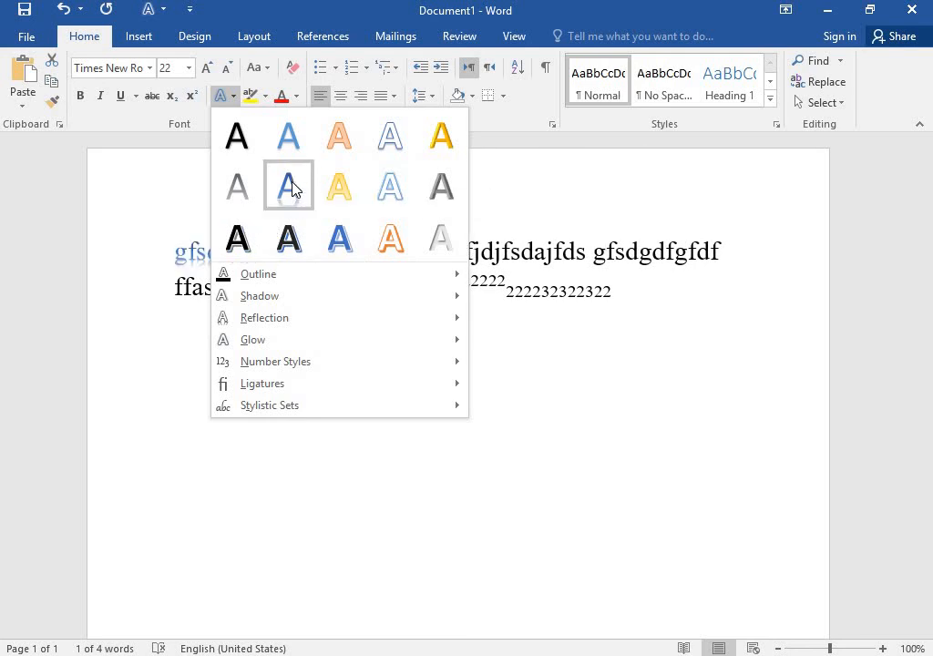
left_click(147, 322)
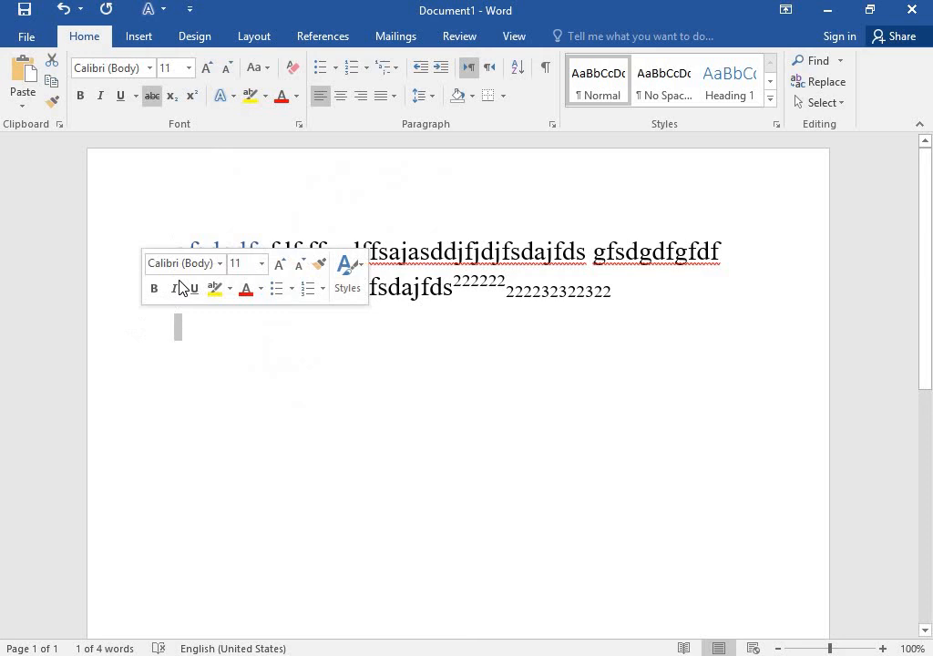
left_click(244, 382)
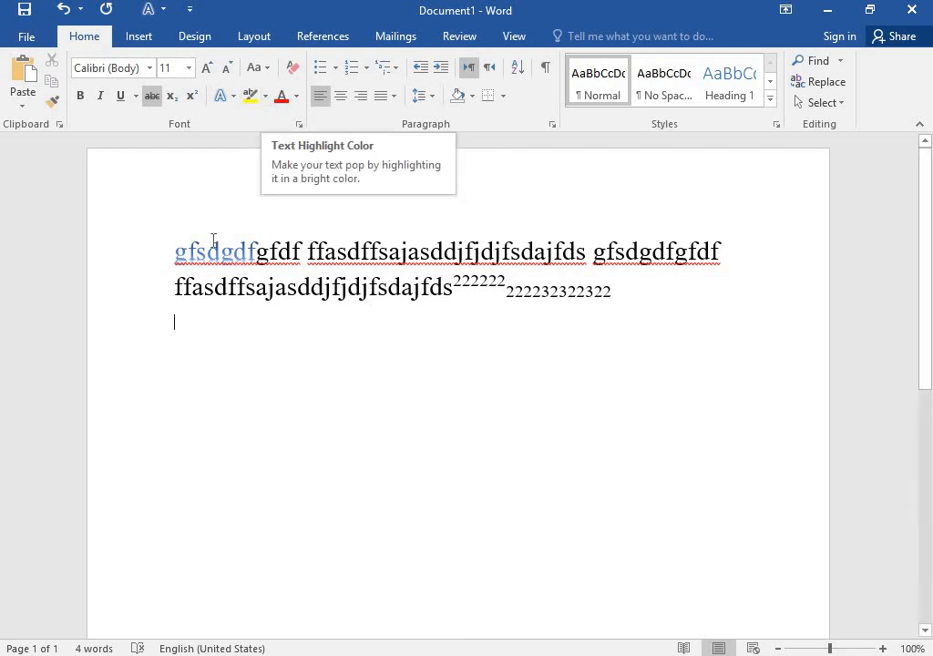
- Highlight the first two words of the sample text in yellow
left_click_drag(175, 251, 501, 251)
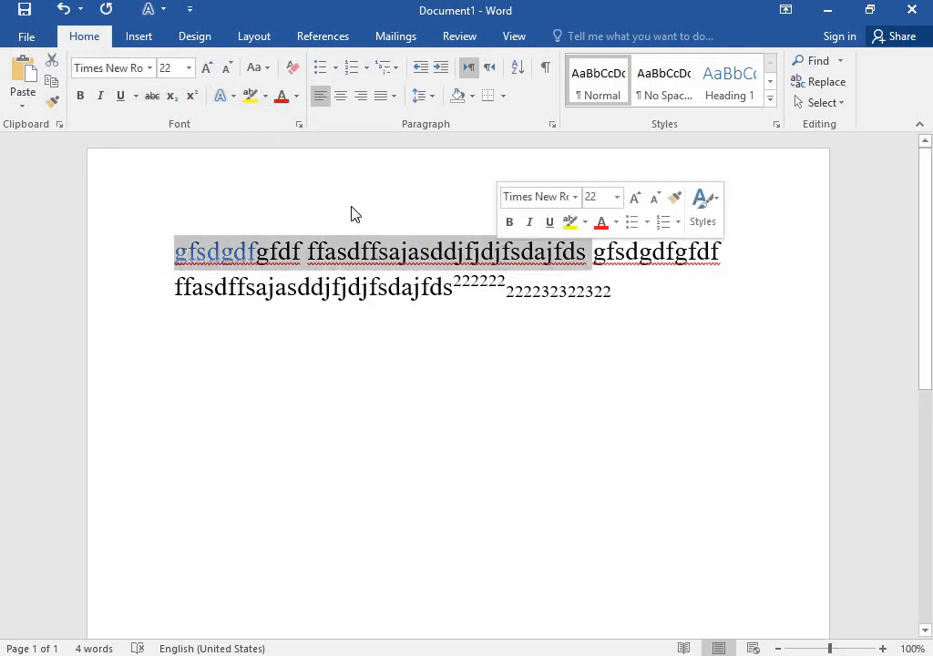
left_click(250, 95)
left_click(250, 239)
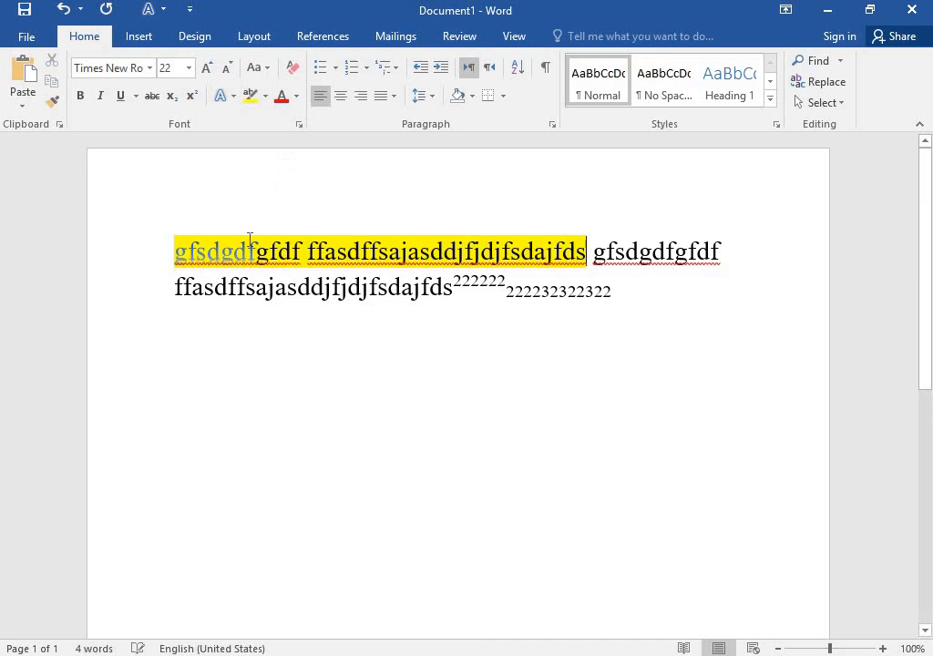
- Change the highlight of the first two words to blue
left_click(264, 95)
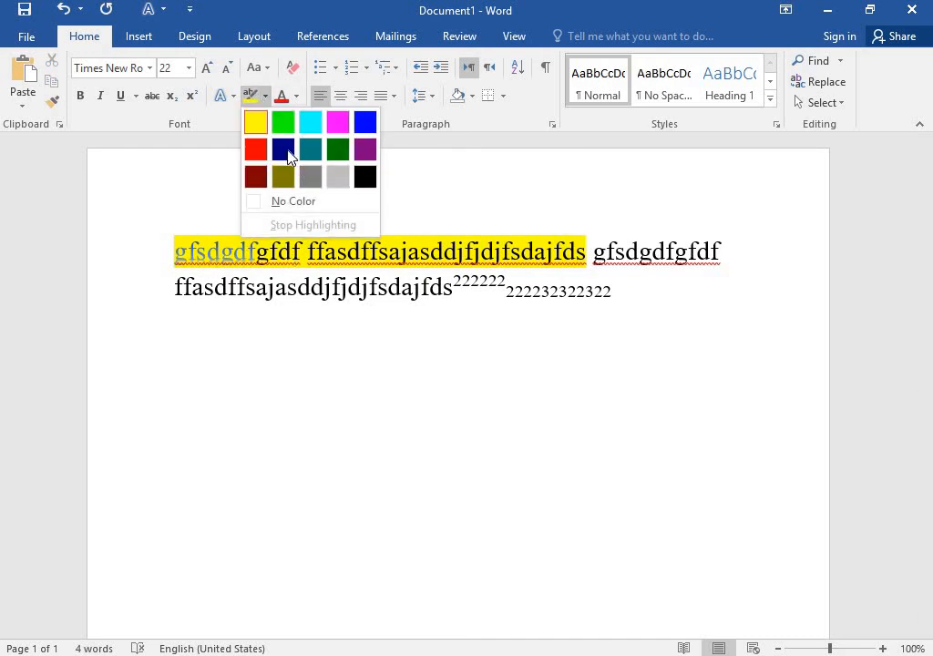
left_click(365, 123)
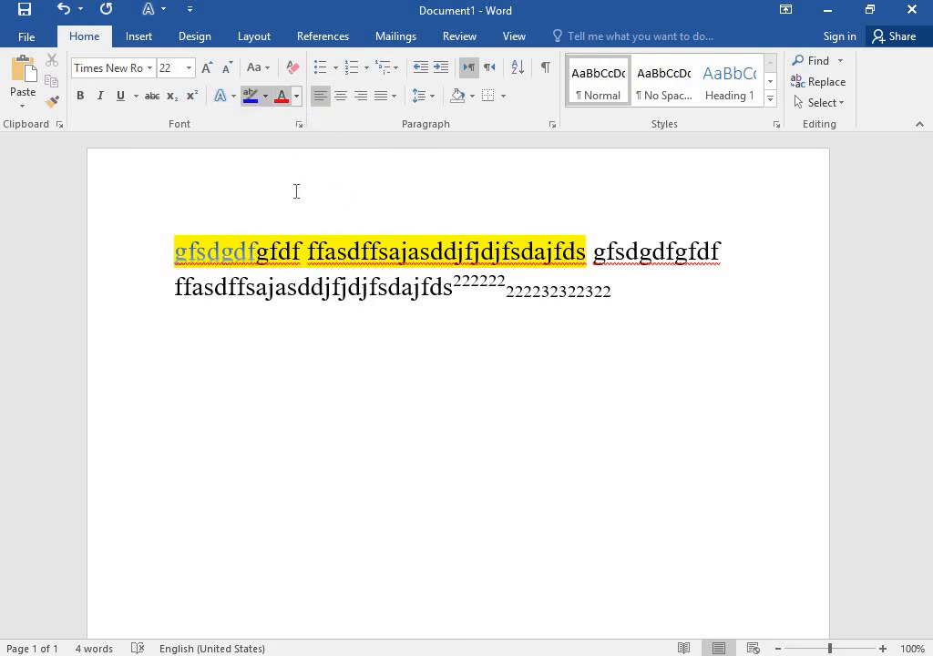
left_click_drag(232, 255, 552, 264)
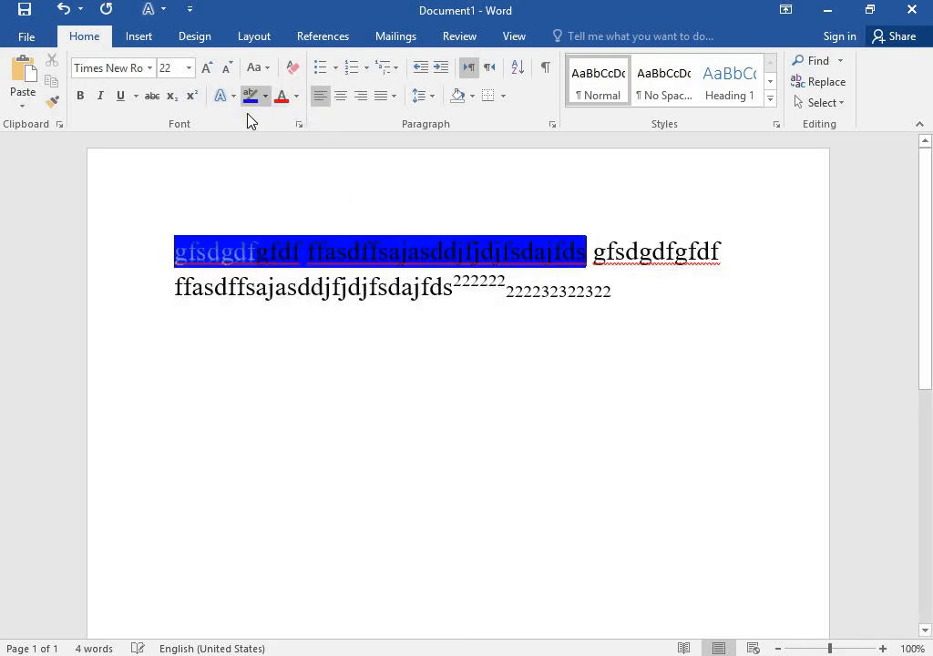
- Highlight both lines of the sample text in dark yellow
left_click(265, 96)
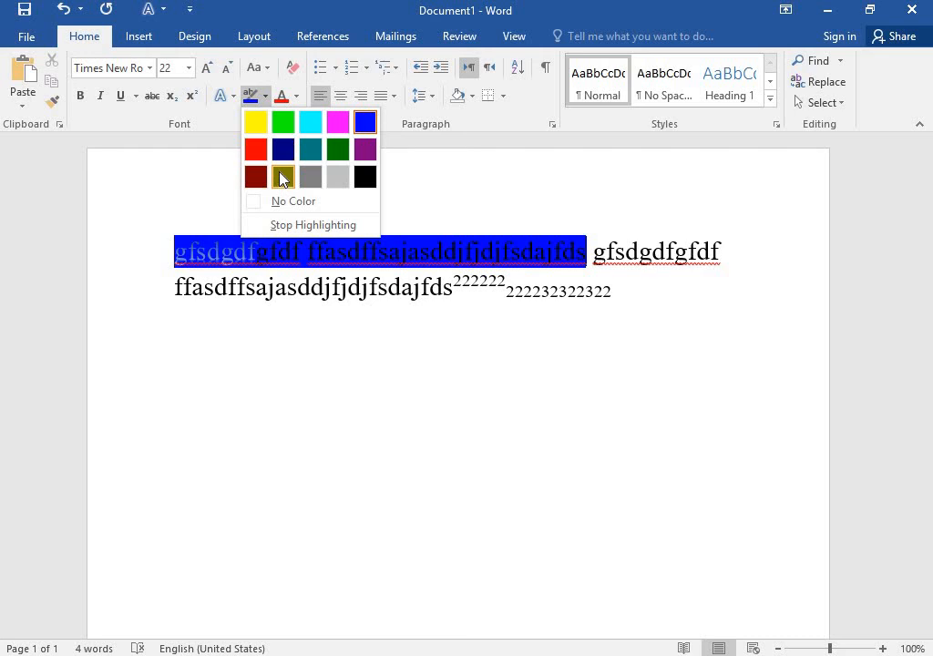
left_click(282, 179)
left_click(314, 344)
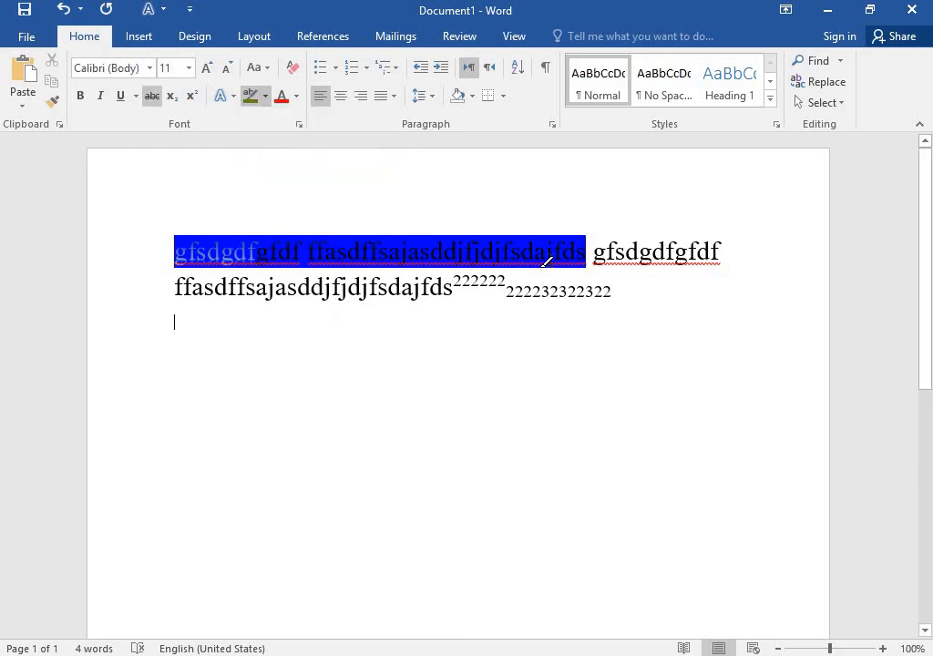
left_click(550, 259)
left_click_drag(252, 258, 287, 308)
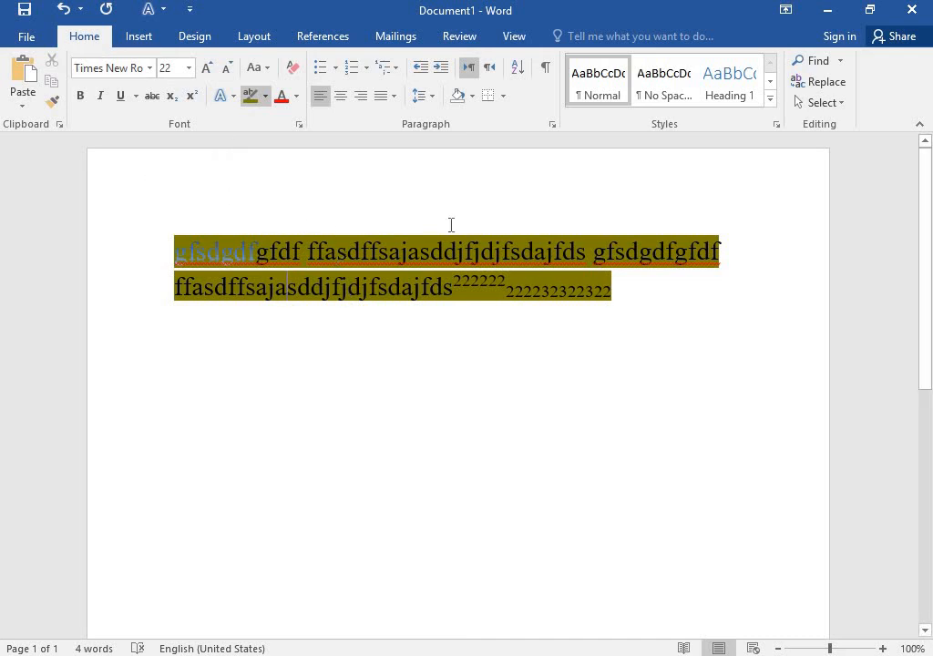
- Color the second word of the sample text red and open the palette of other font colors
left_click(285, 97)
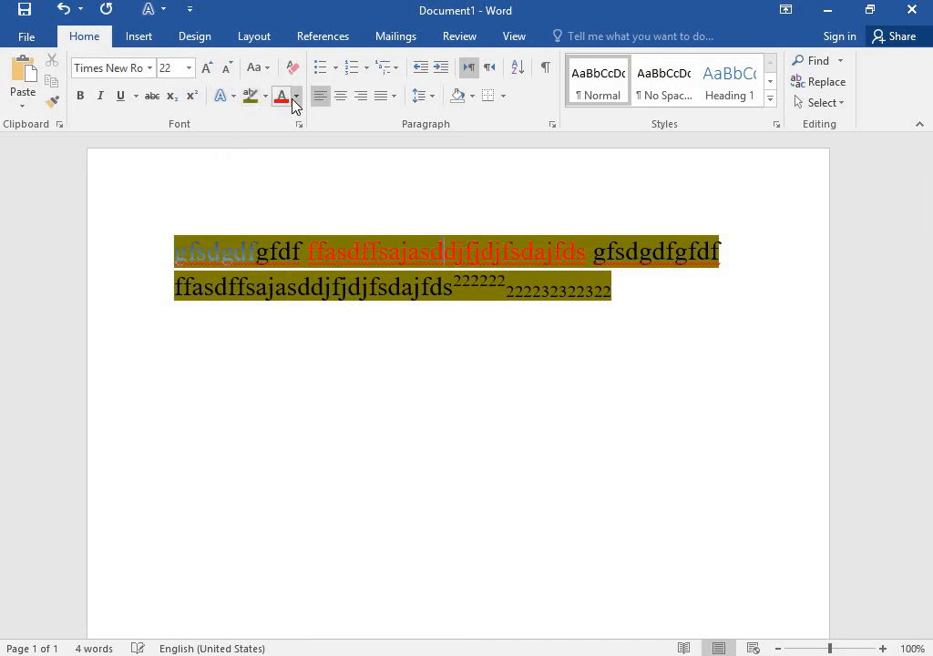
left_click(296, 96)
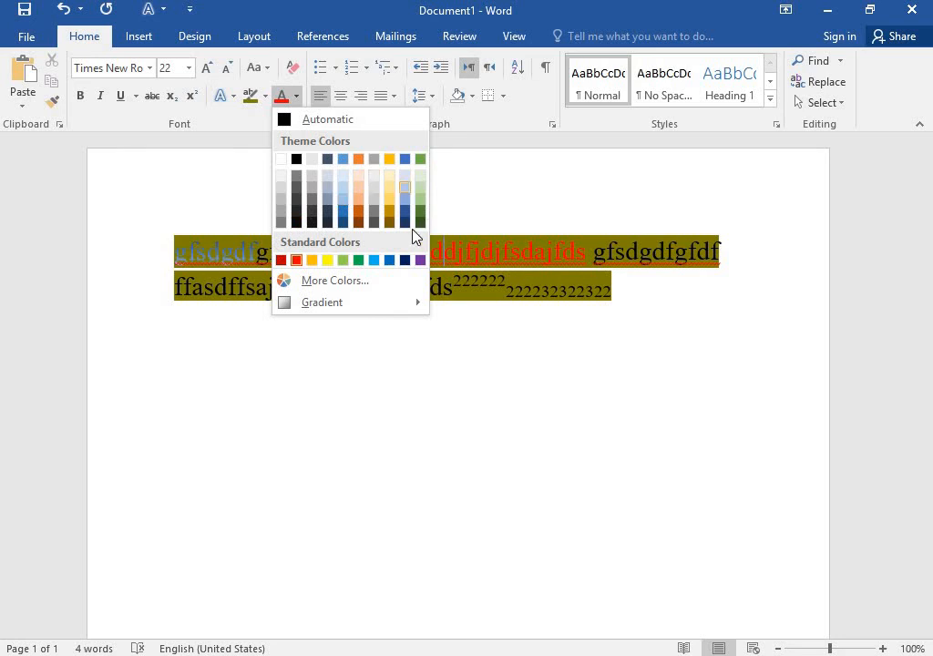
left_click(714, 250)
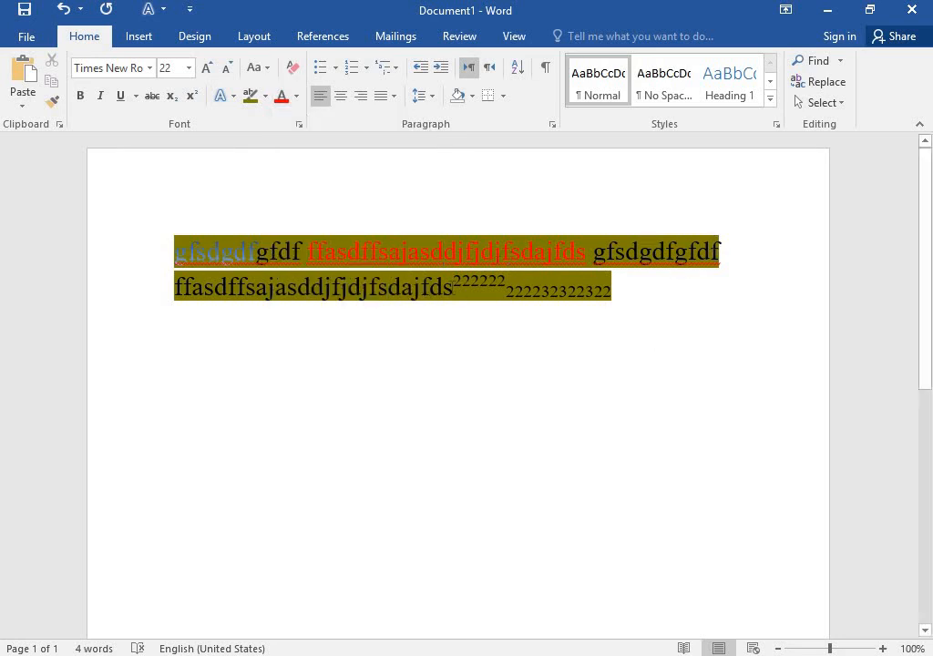
- Clear all formatting from the whole sample text
left_click_drag(136, 271, 535, 334)
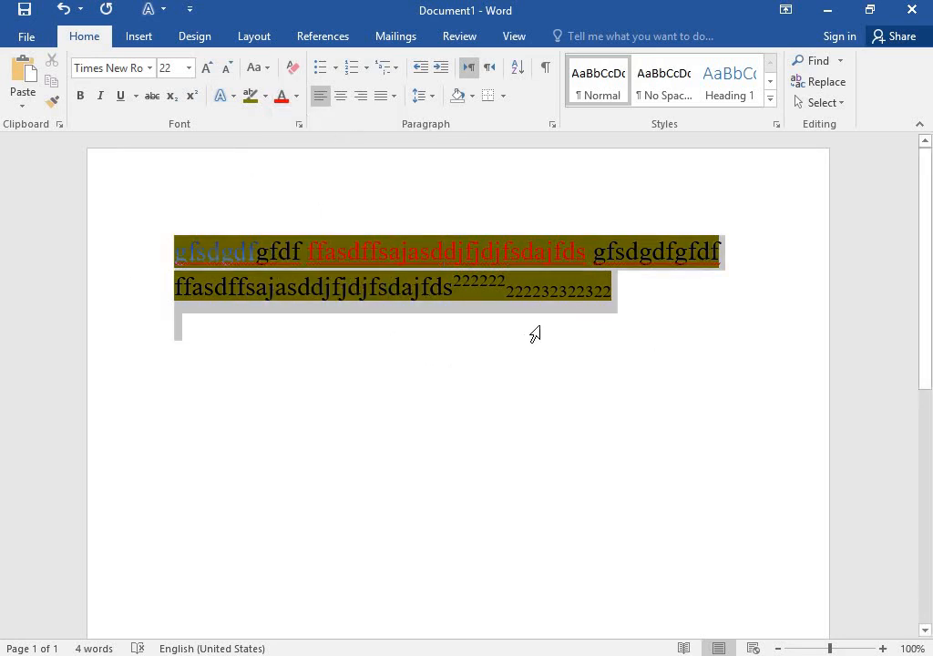
left_click(289, 69)
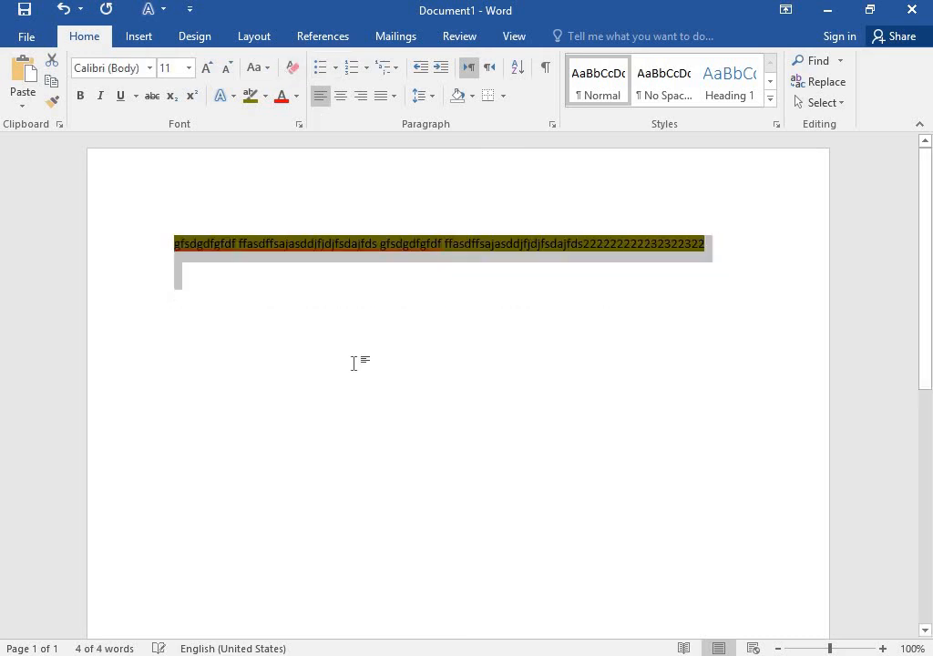
left_click(333, 325)
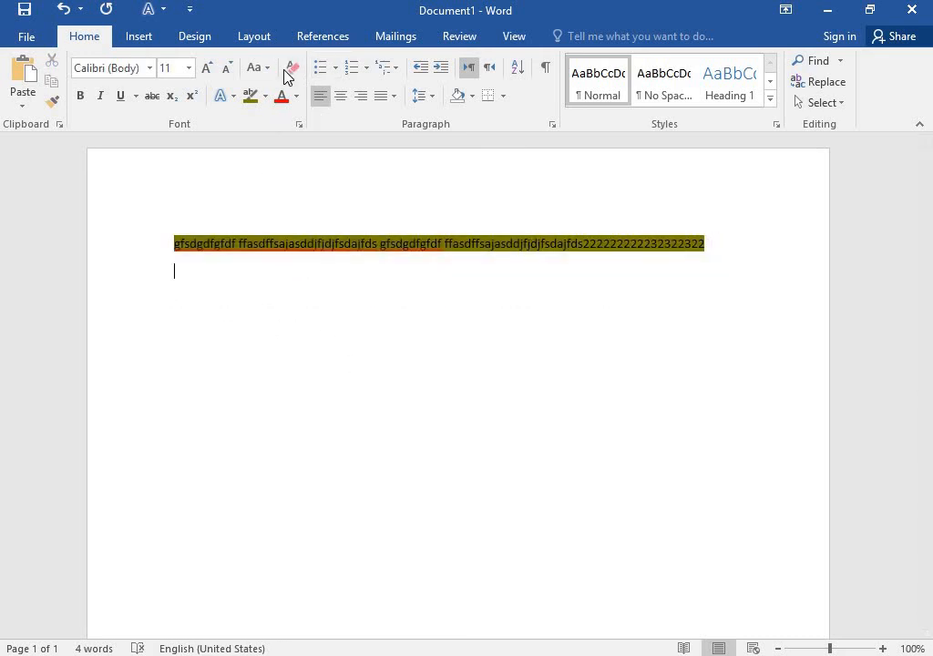
- Replace the highlighted sample text with the plain word "gnfgngfvbnbdvcx"
key("ctrl+a")
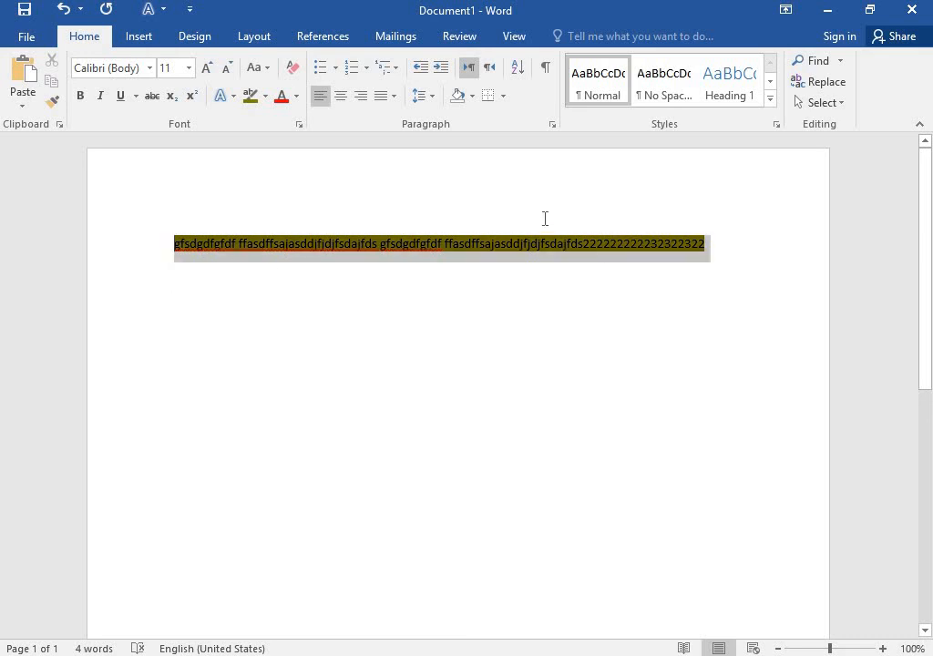
left_click(285, 262)
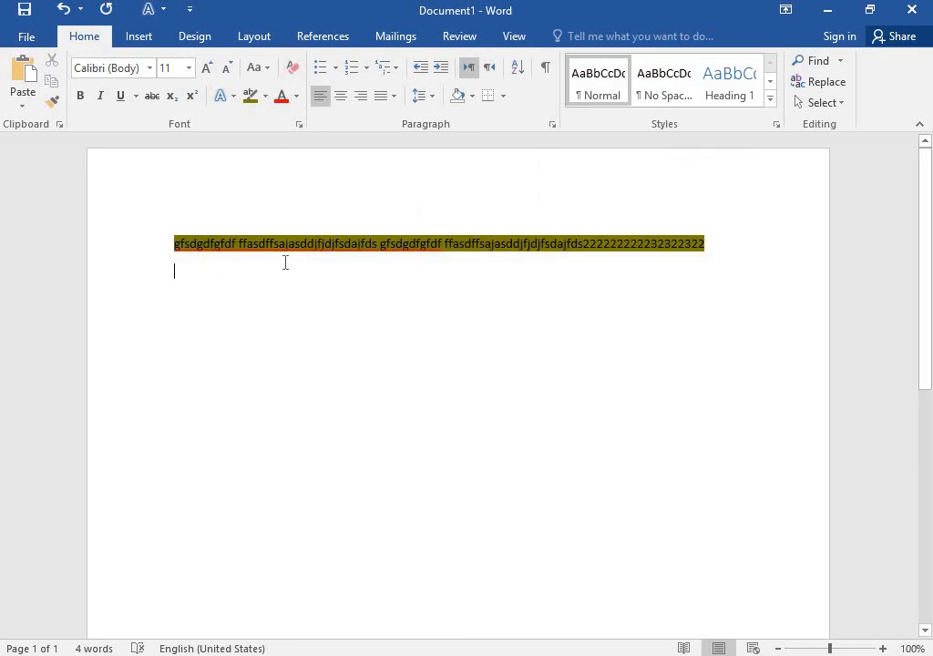
left_click_drag(219, 235, 514, 267)
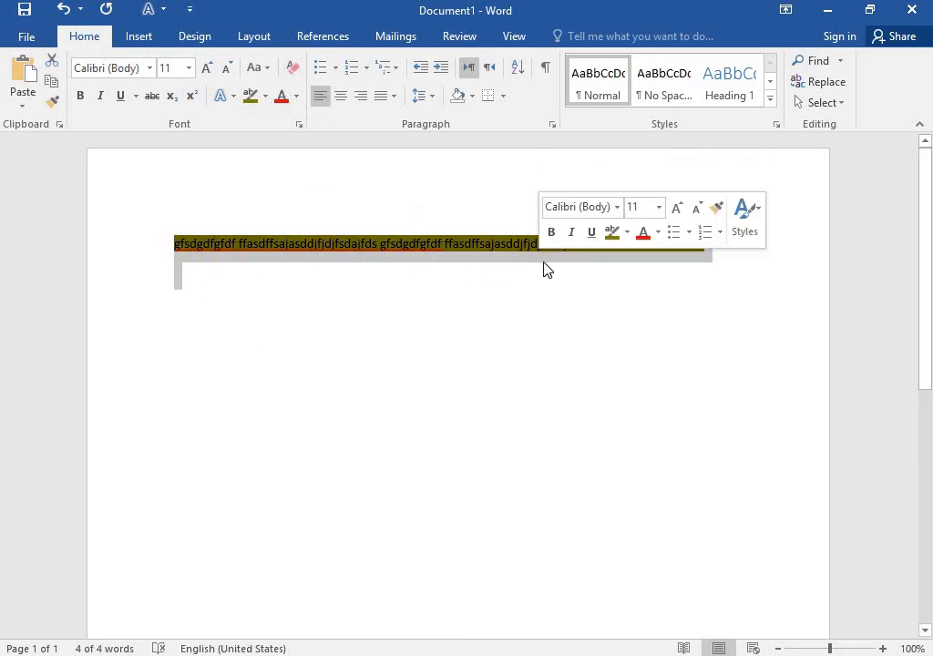
key("Delete")
type("gnfgngfvbn")
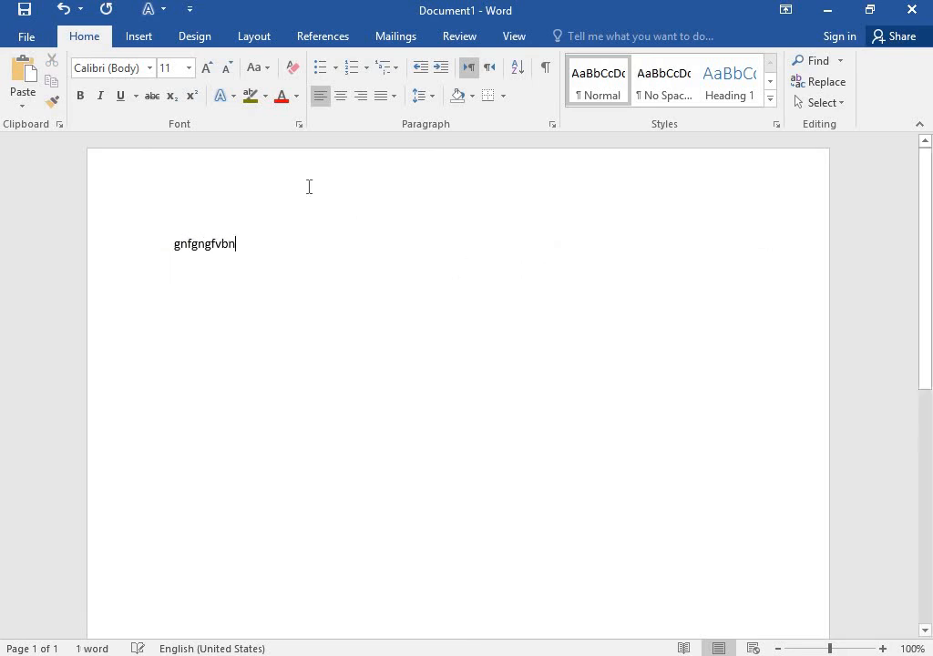
type("bdvcx")
- Color the whole sample word in the darkest gold theme shade
key("ctrl+a")
left_click(297, 96)
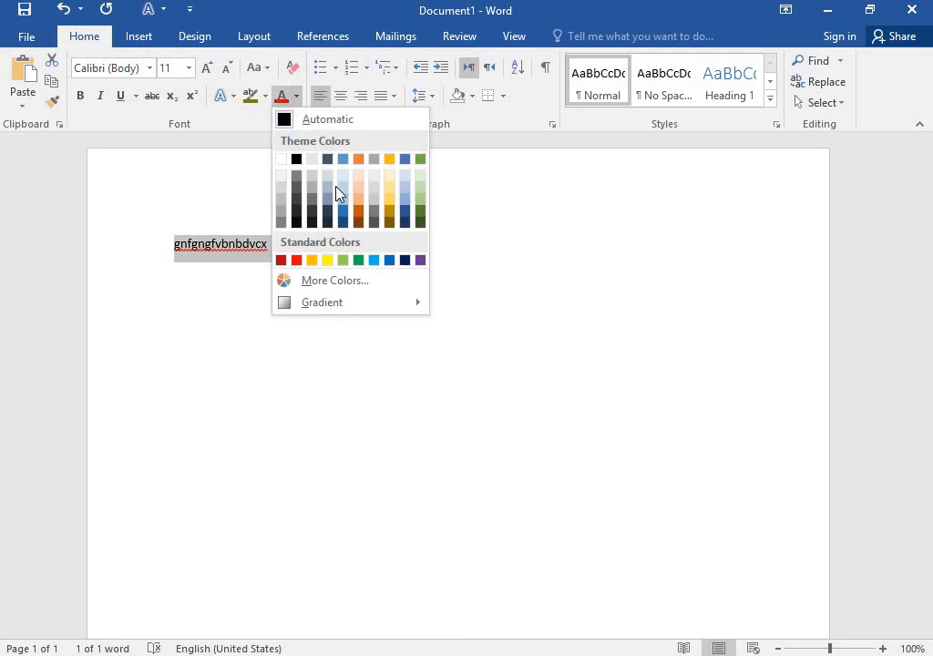
left_click(389, 222)
left_click(522, 302)
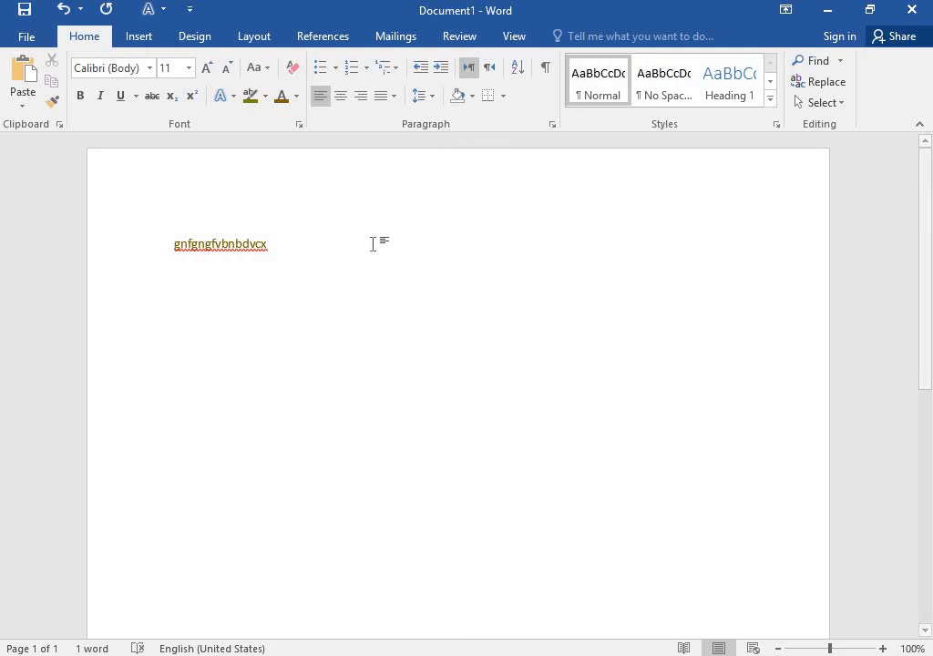
- Extend the line with "fdsfsdasdamfmsdamsdaf jflsdjaf dj jdfsajd" and give it a check mark bullet
type("fdsfsdasdamf")
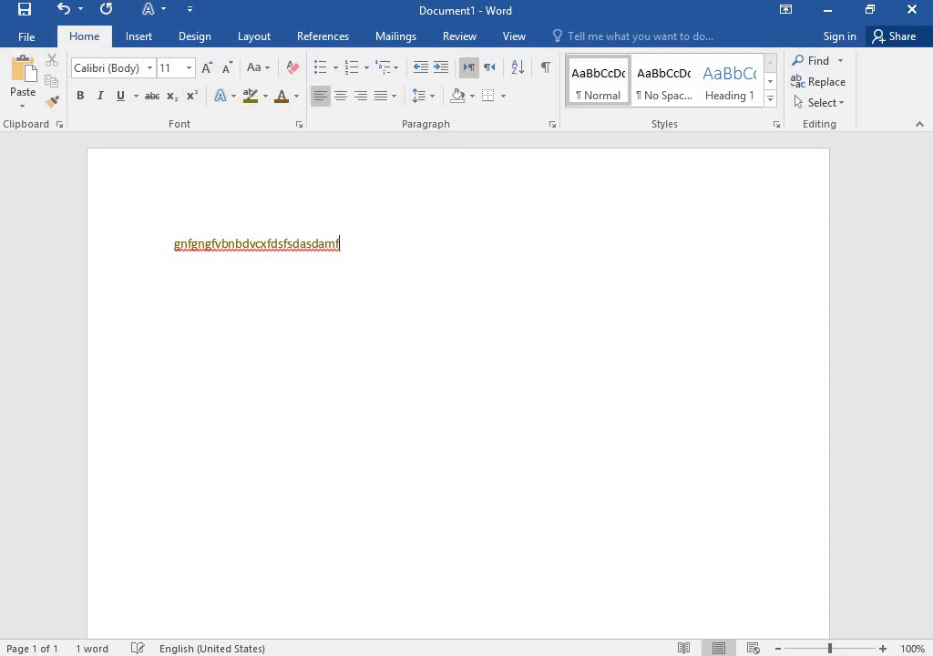
type("msdamsdaf  jflsdjaf dj jdfsajd")
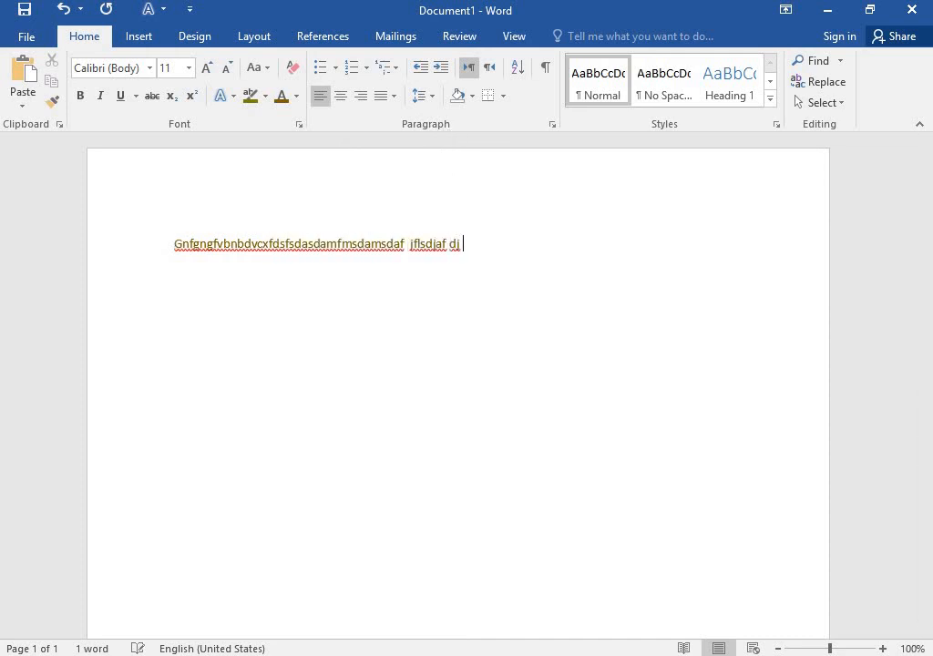
left_click(336, 69)
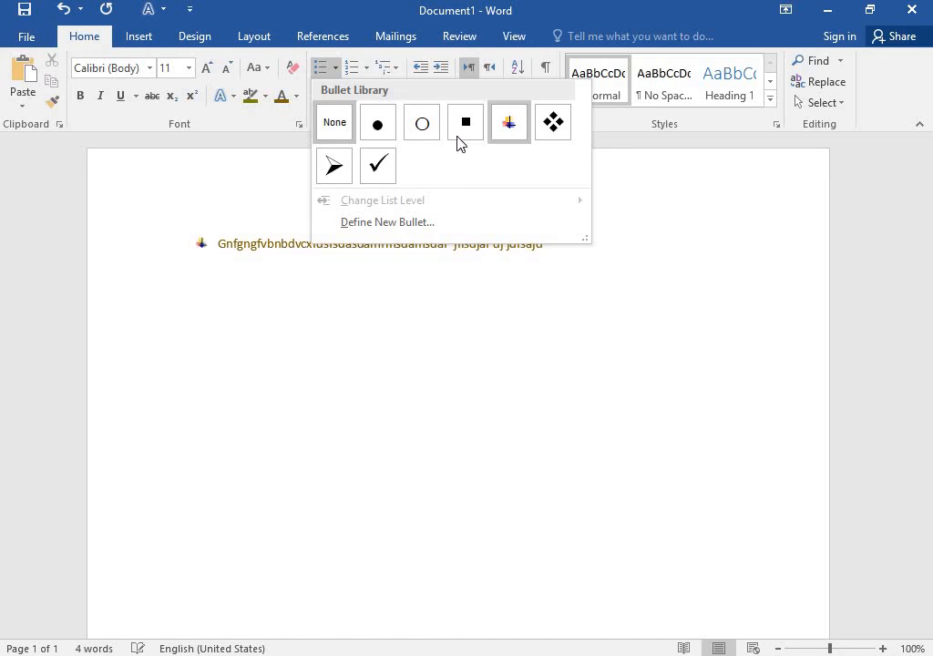
left_click(378, 164)
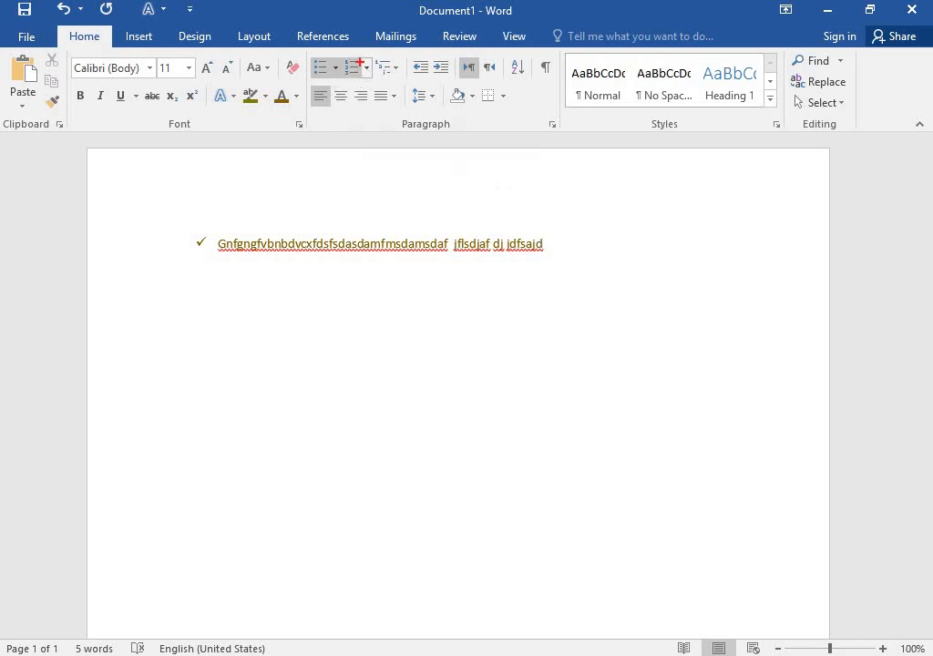
left_click_drag(343, 57, 393, 73)
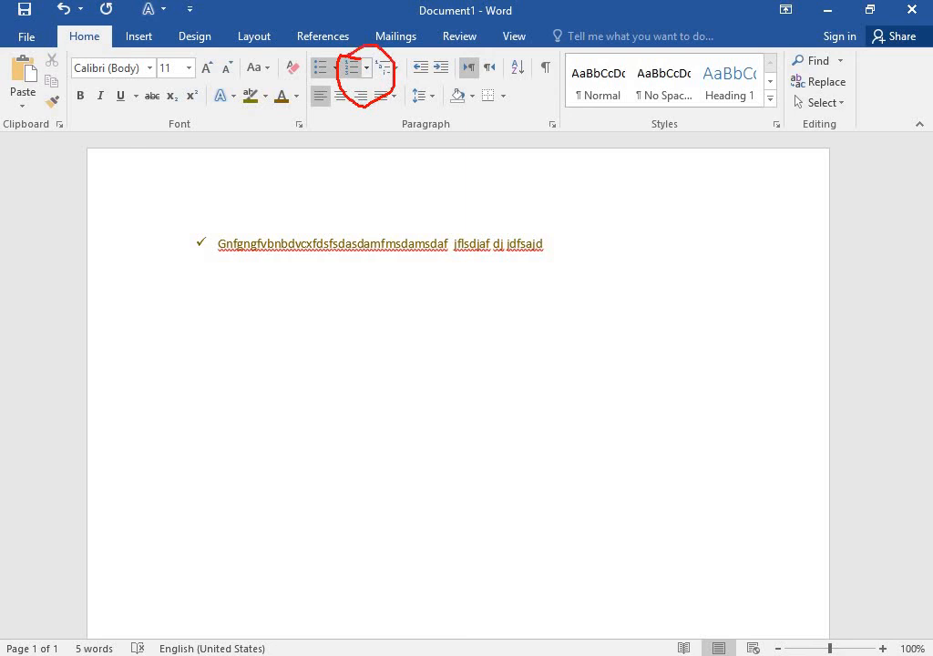
key("Escape")
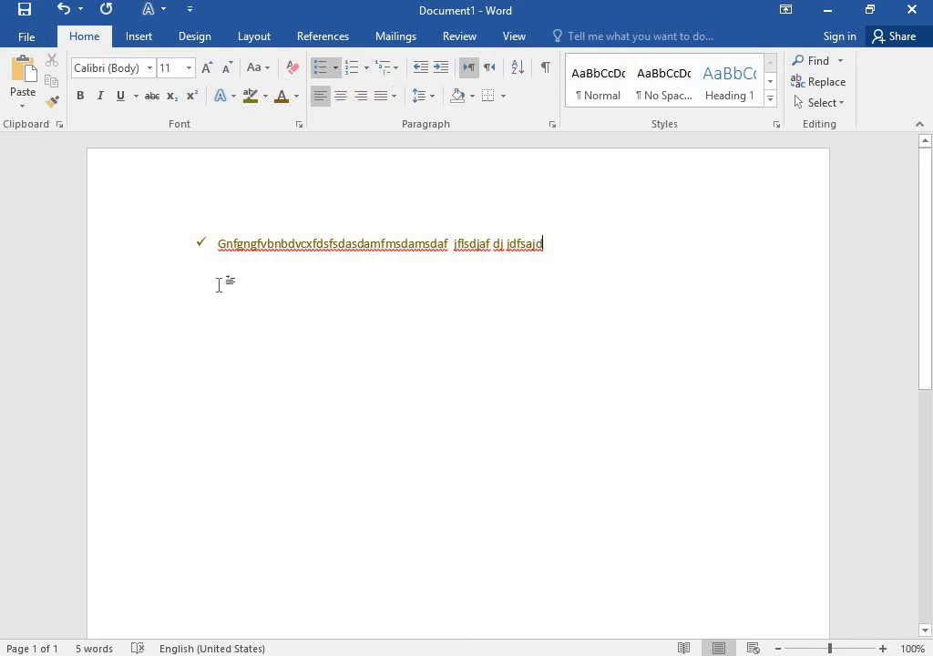
- Center the bulleted line and change its alignment to right
left_click_drag(217, 246, 544, 257)
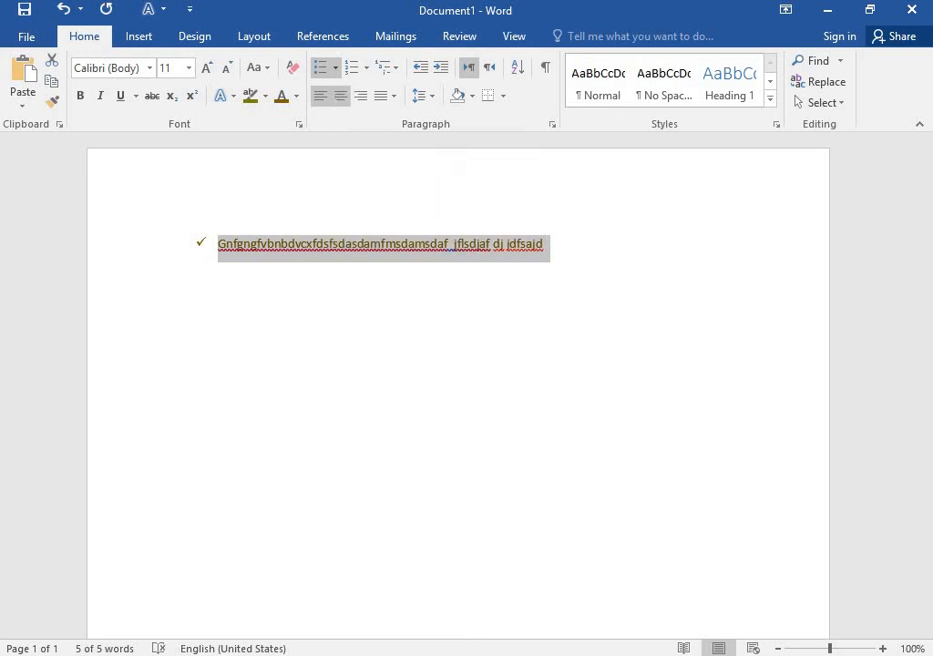
left_click_drag(332, 92, 347, 84)
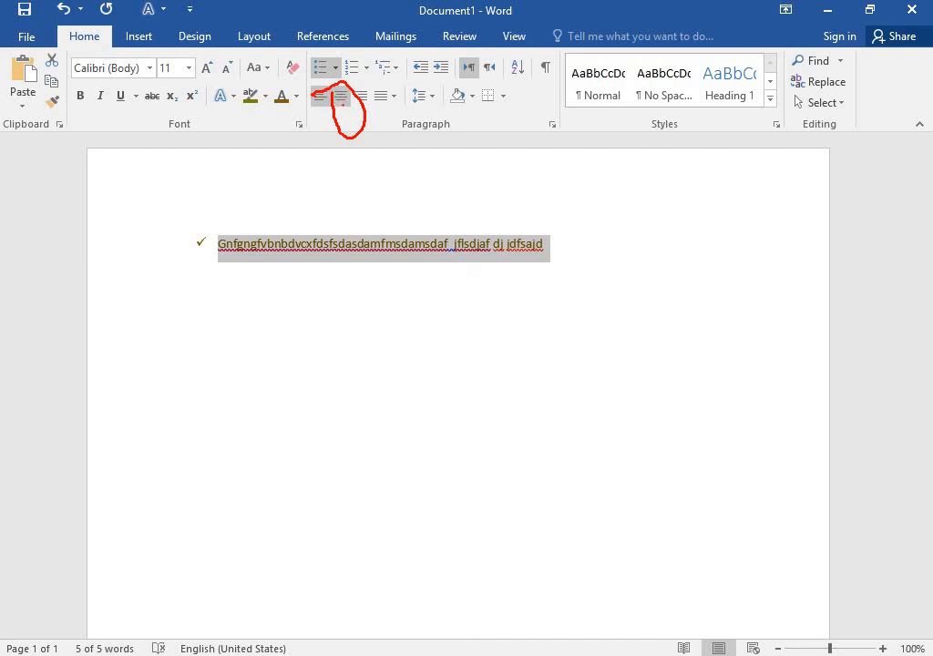
right_click(332, 104)
left_click(339, 104)
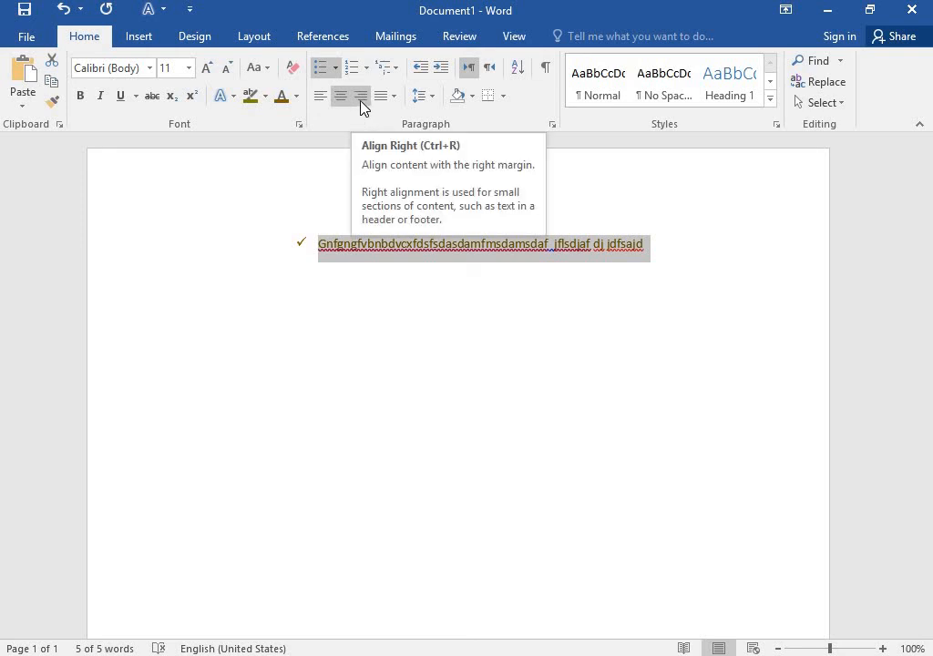
left_click(362, 107)
left_click(313, 214)
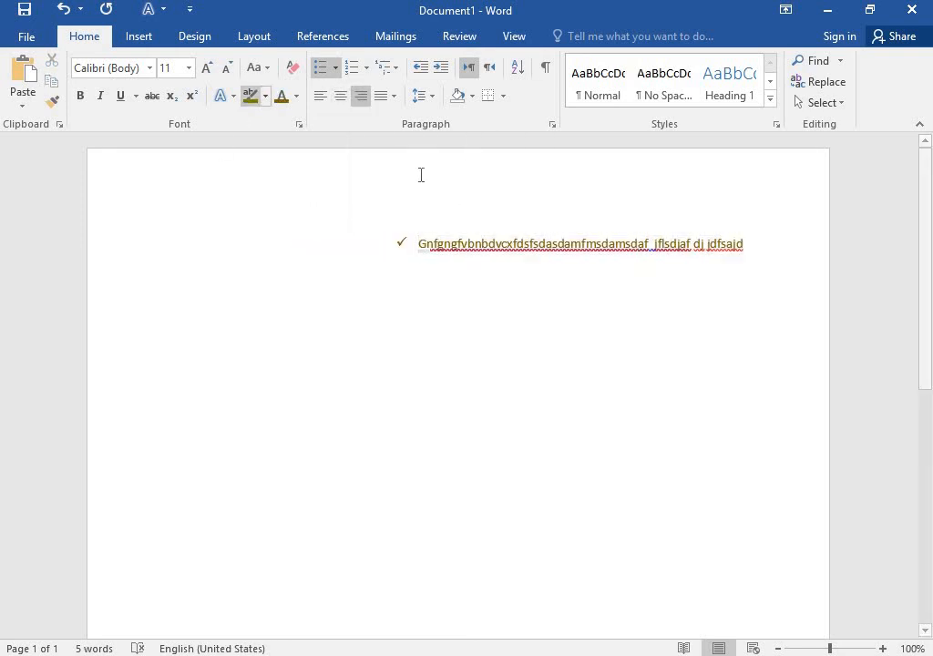
- Set the alignment of the bulleted line to Justify
left_click_drag(418, 244, 729, 233)
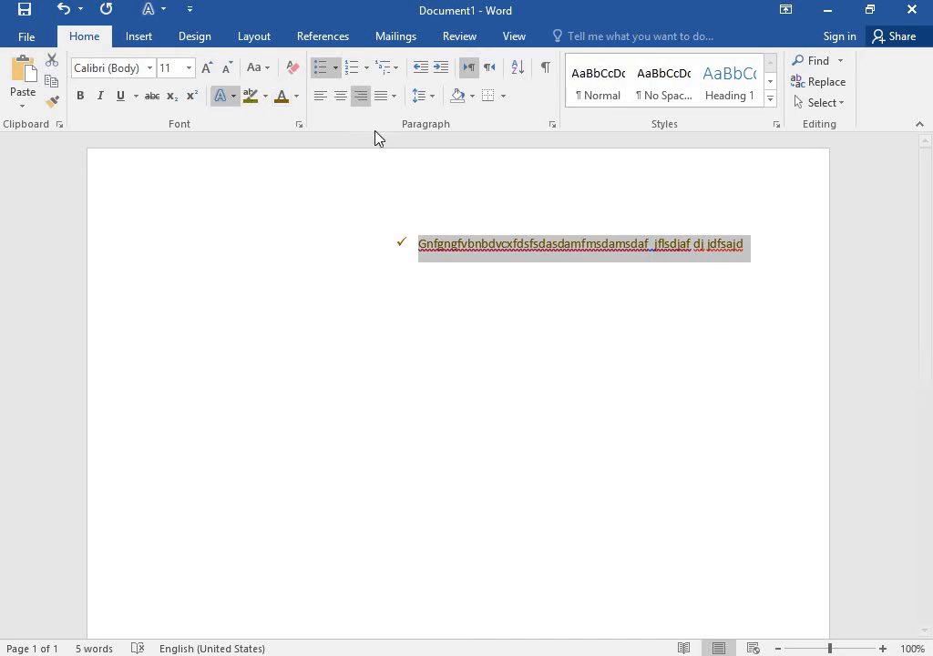
left_click(393, 95)
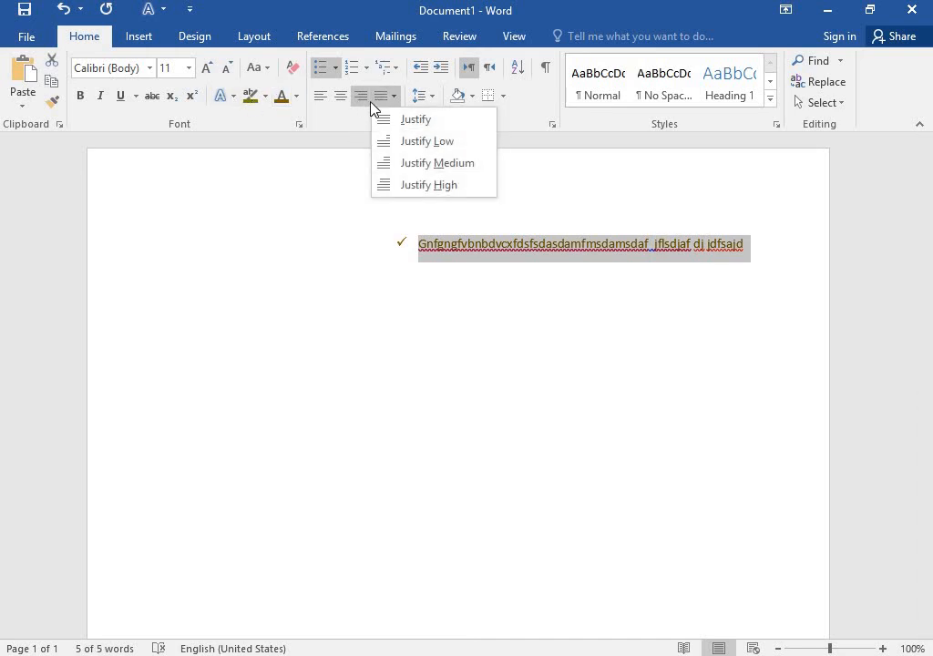
left_click(387, 118)
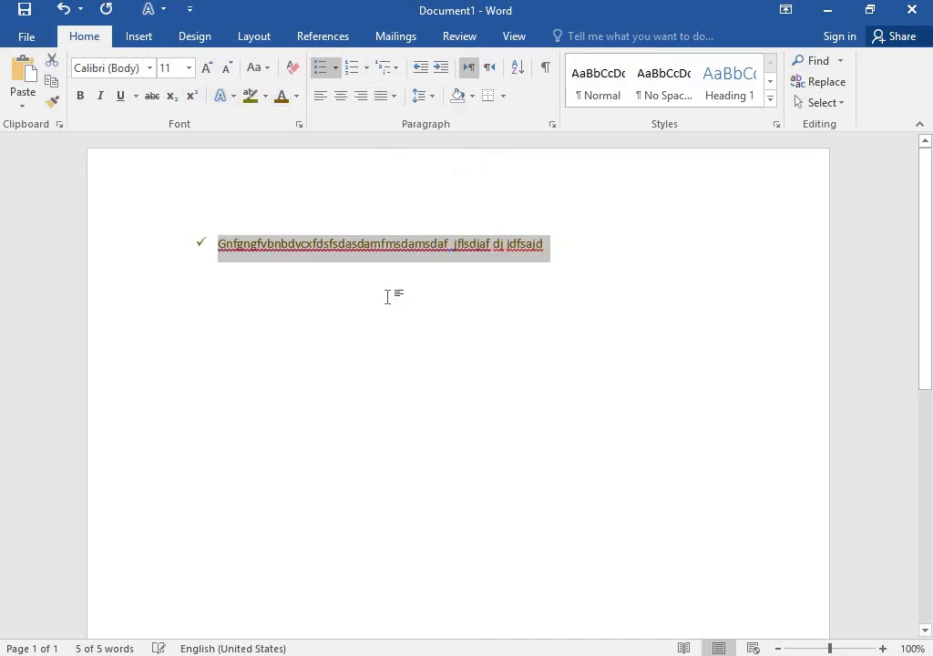
left_click(391, 371)
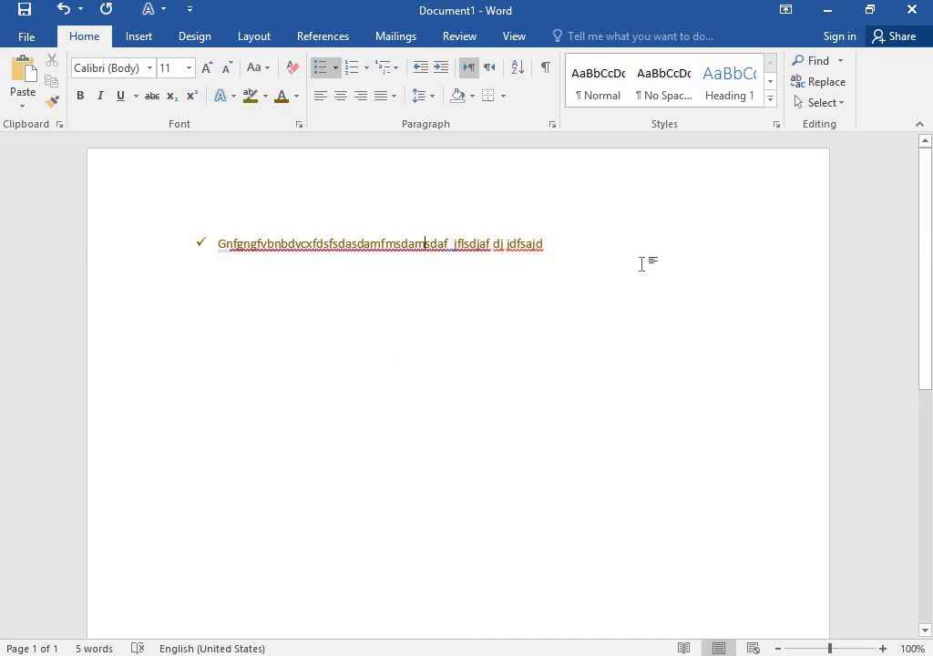
- Decrease the bulleted line's indent by one level, and increase it until its before-text indentation is 1.5 inches
left_click(422, 69)
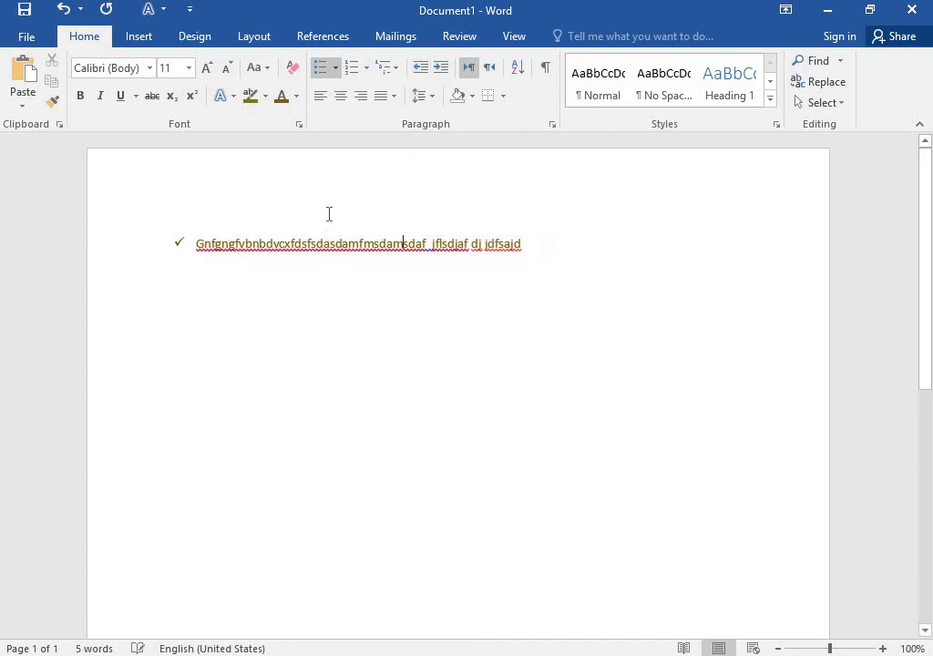
left_click(440, 70)
left_click(441, 72)
left_click(440, 70)
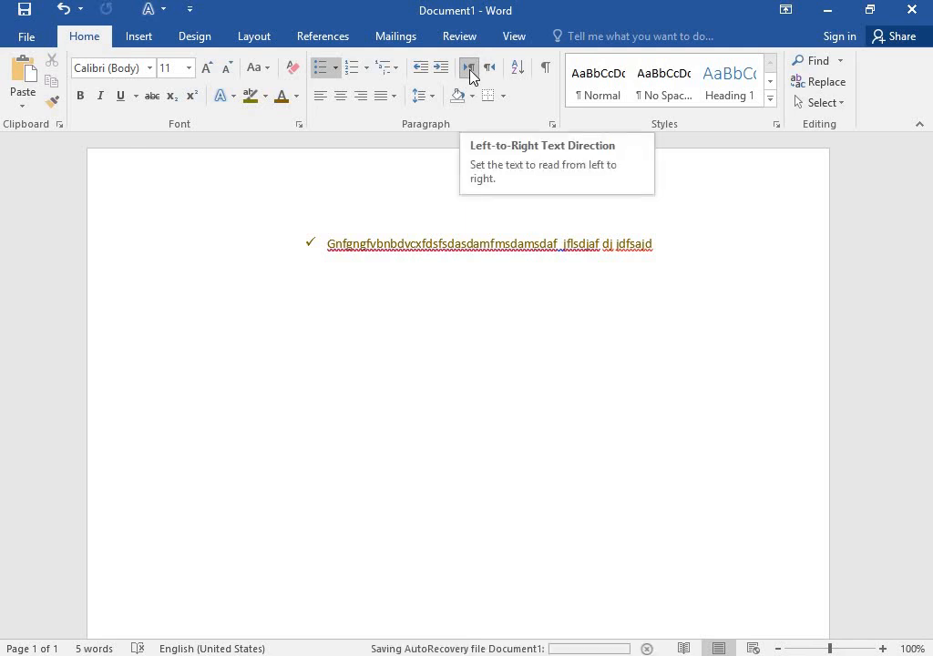
- Set the bulleted paragraph's line spacing to Multiple at 2 through the line spacing options
left_click(434, 100)
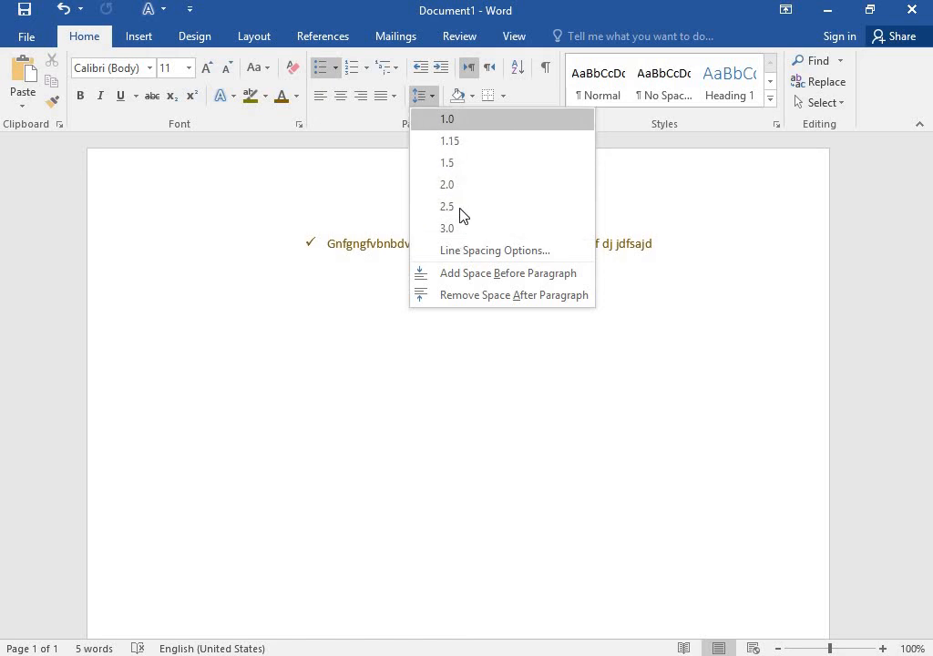
left_click(460, 254)
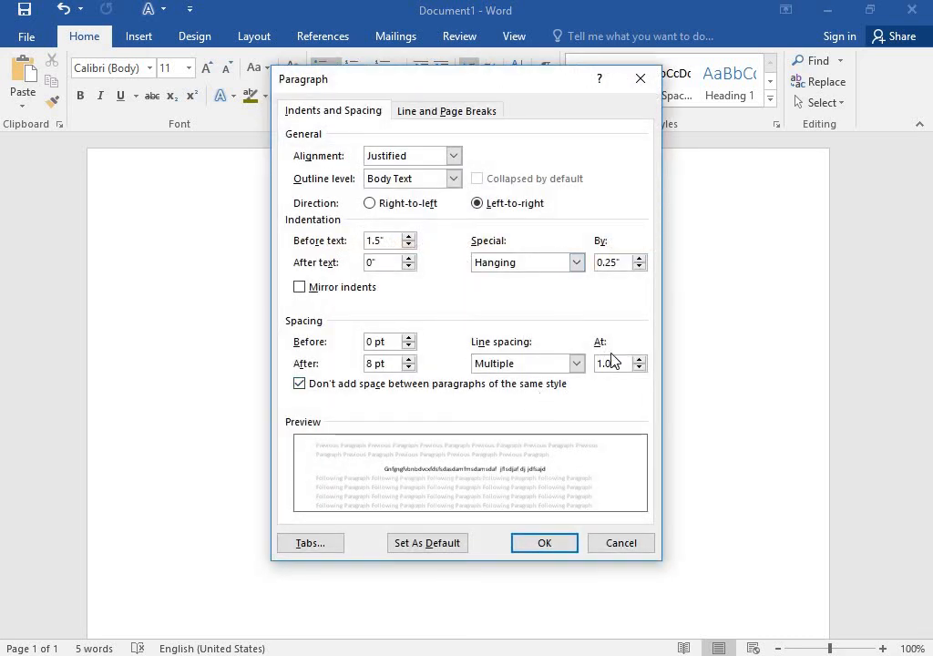
left_click(637, 360)
left_click(637, 361)
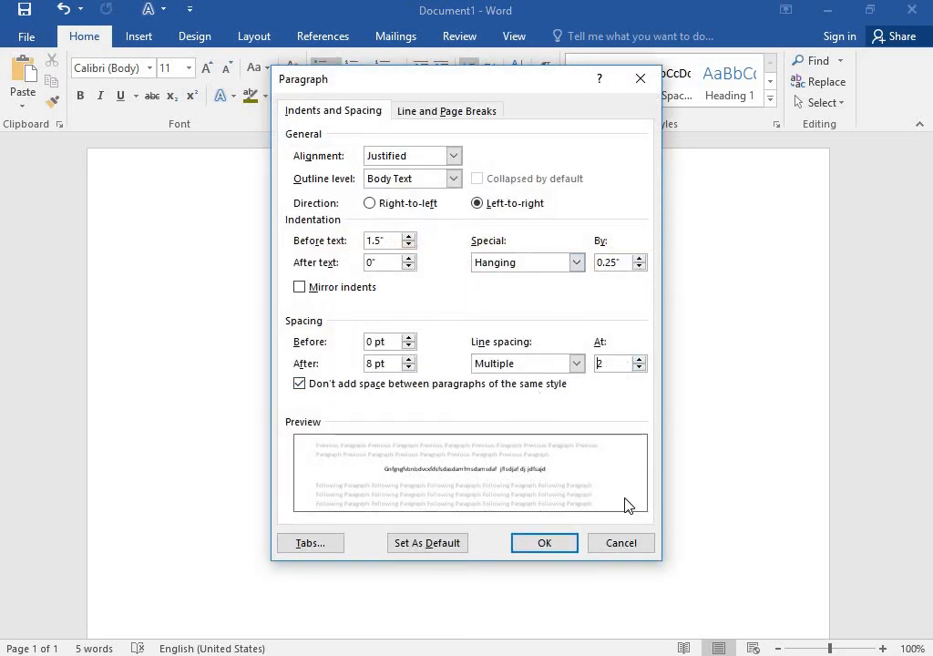
left_click(556, 540)
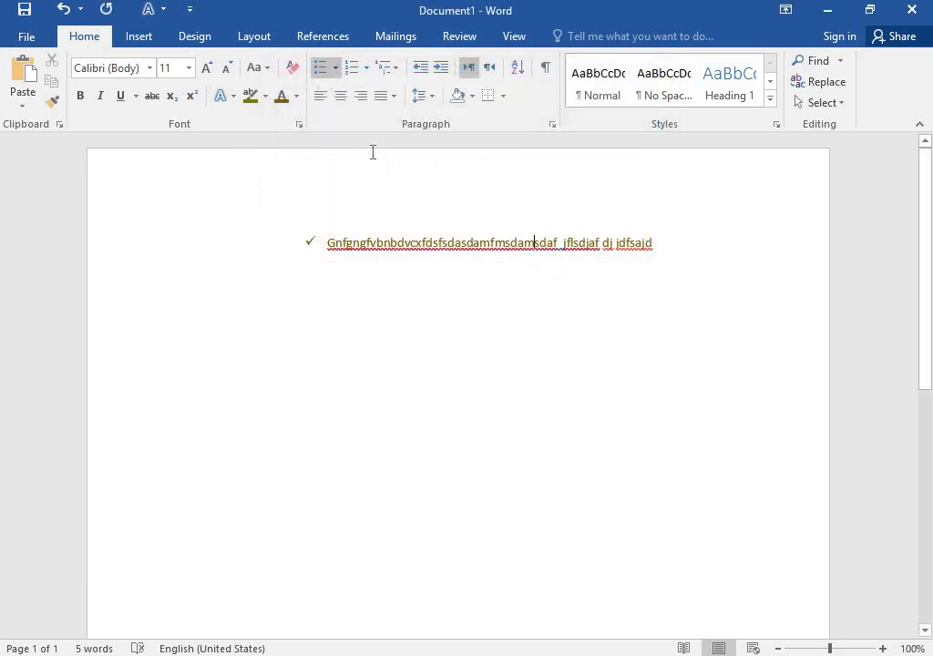
- Apply gray shading behind the bulleted paragraph
mouse_move(314, 269)
left_mouse_down()
mouse_move(569, 287)
mouse_move(652, 256)
left_mouse_up()
left_click(472, 95)
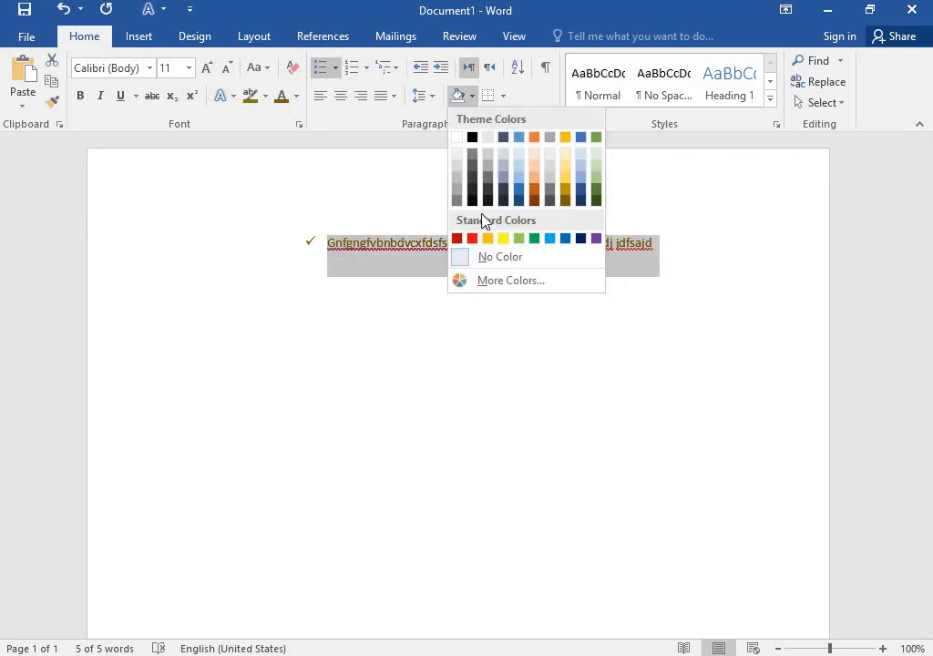
left_click(552, 188)
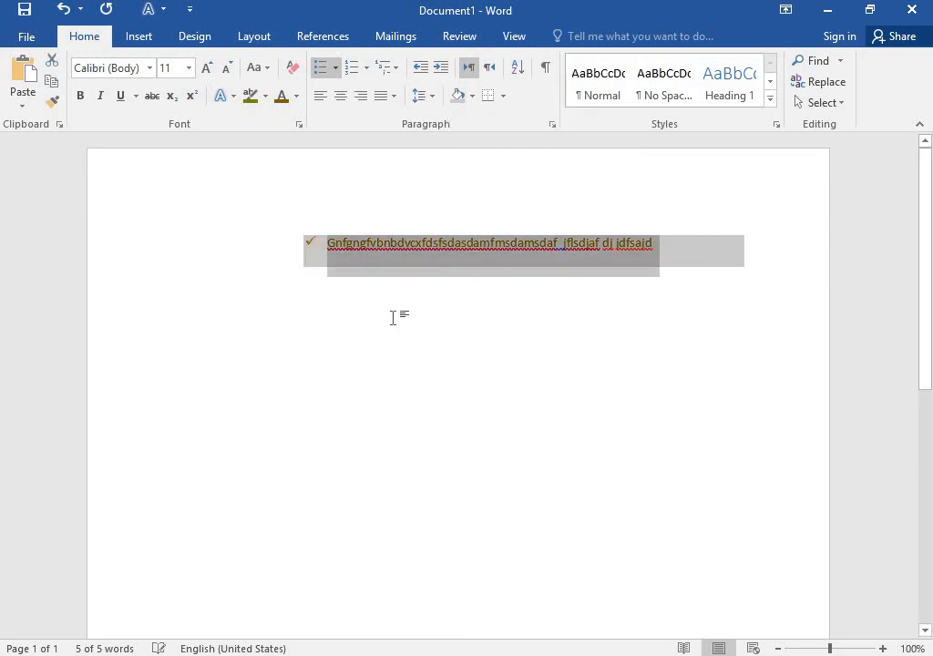
- Clear all formatting from the shaded, bulleted line
left_click(377, 243)
left_click_drag(294, 235, 673, 256)
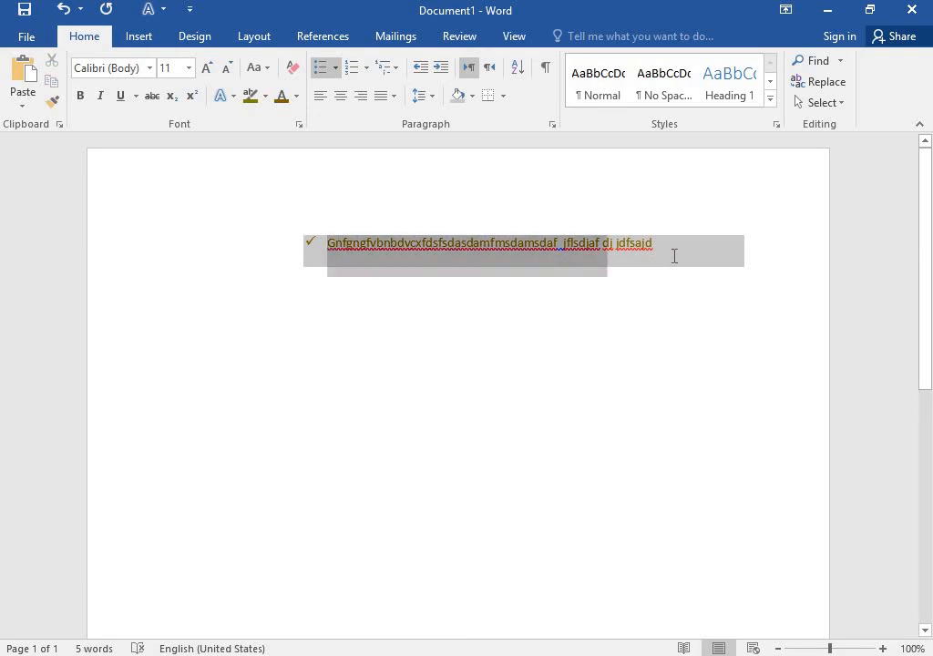
left_click(293, 68)
left_click(494, 259)
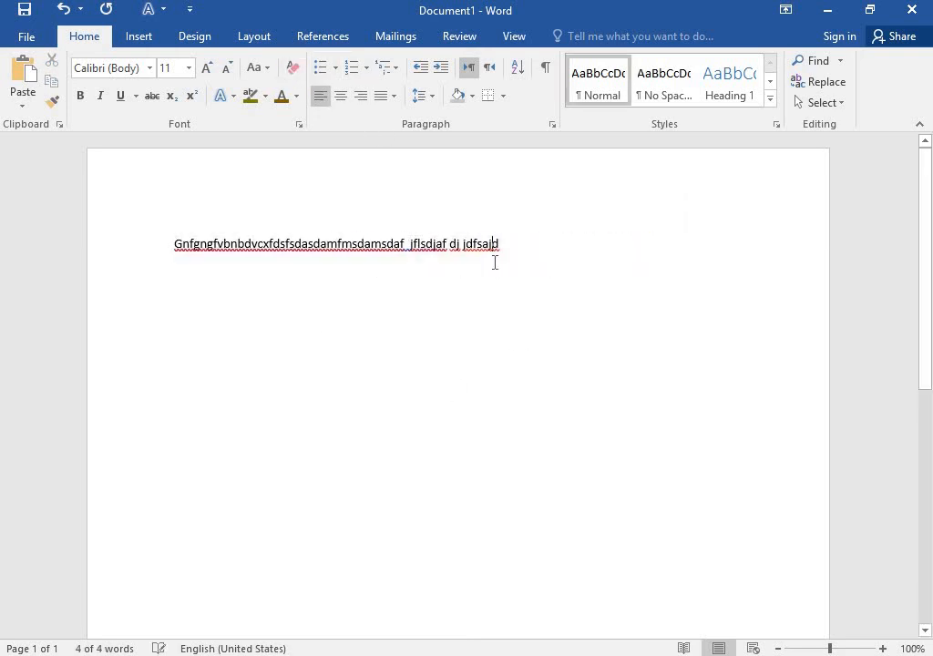
- Draw a single-cell table about 4.43 inches wide and 1.54 inches high below the text line
left_click(501, 100)
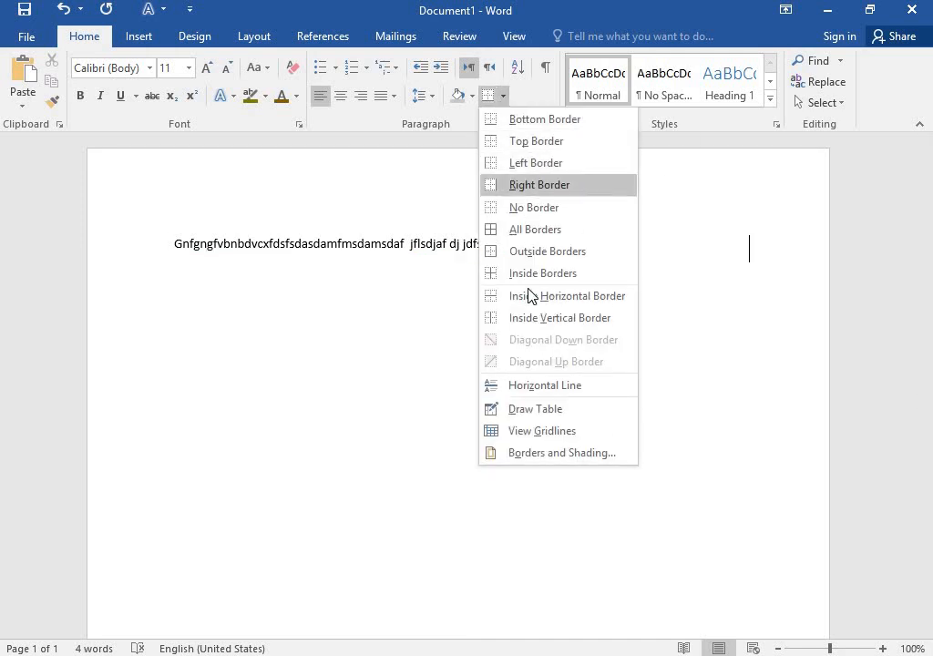
left_click(547, 409)
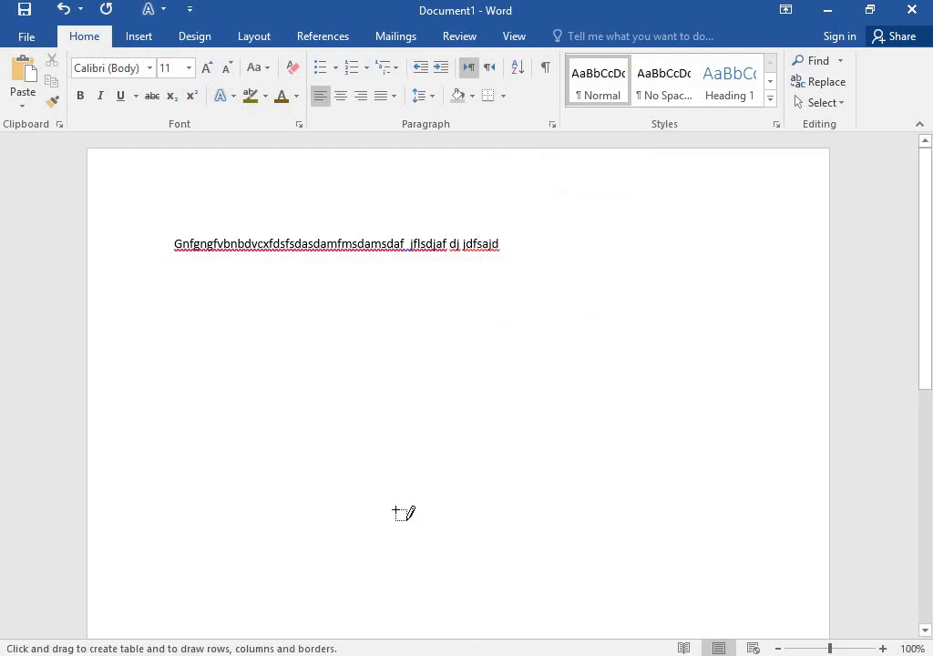
left_click_drag(227, 325, 614, 460)
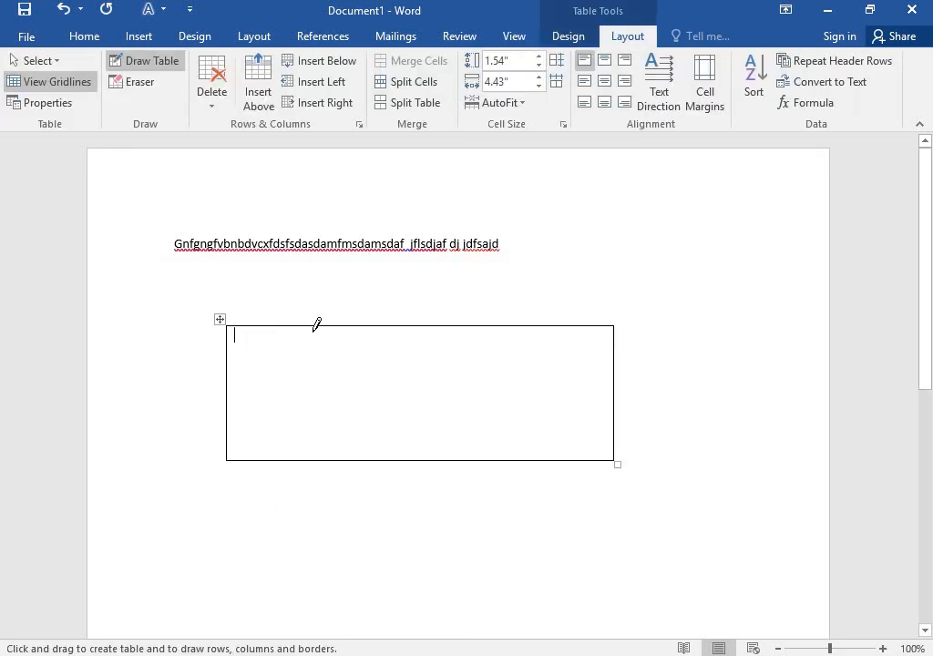
- Subdivide the drawn table with a vertical line and two narrow boxes, about 0.98 and 1.09 inches high
mouse_move(313, 330)
left_mouse_down()
mouse_move(345, 414)
mouse_move(344, 439)
left_mouse_up()
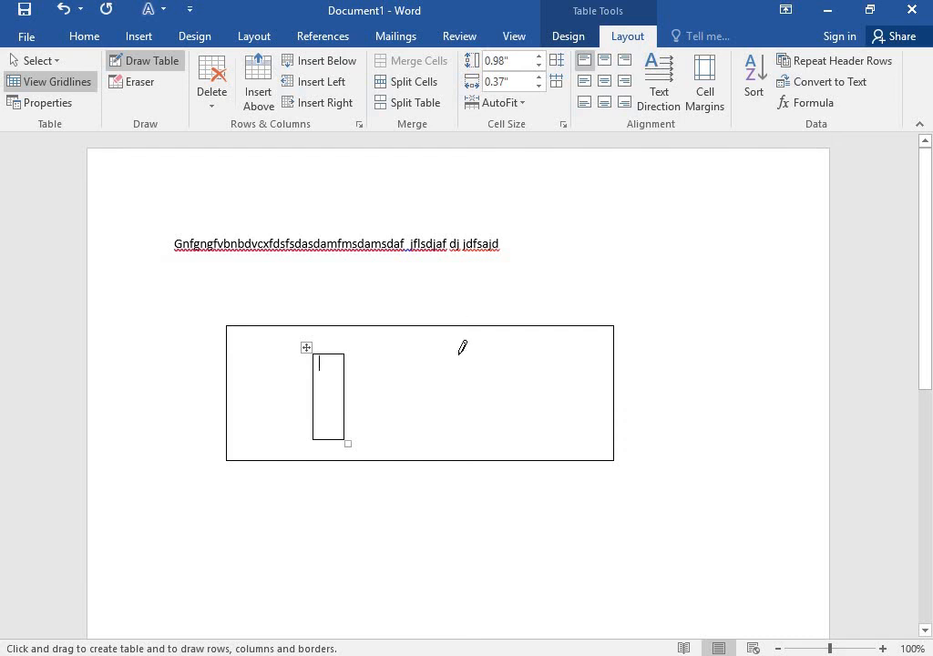
mouse_move(460, 351)
left_mouse_down()
mouse_move(464, 406)
mouse_move(453, 451)
left_mouse_up()
mouse_move(532, 319)
left_mouse_down()
mouse_move(537, 419)
mouse_move(549, 417)
left_mouse_up()
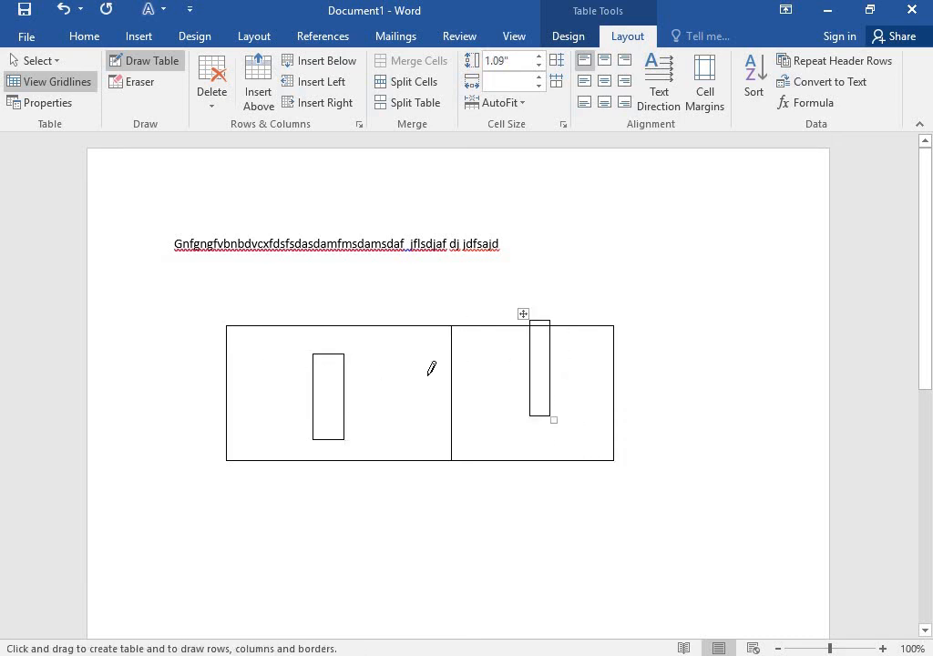
- Draw a horizontal divider and more small nested boxes inside the drawn table's left column, and leave table drawing
left_click_drag(438, 380, 348, 390)
left_click_drag(487, 427, 262, 402)
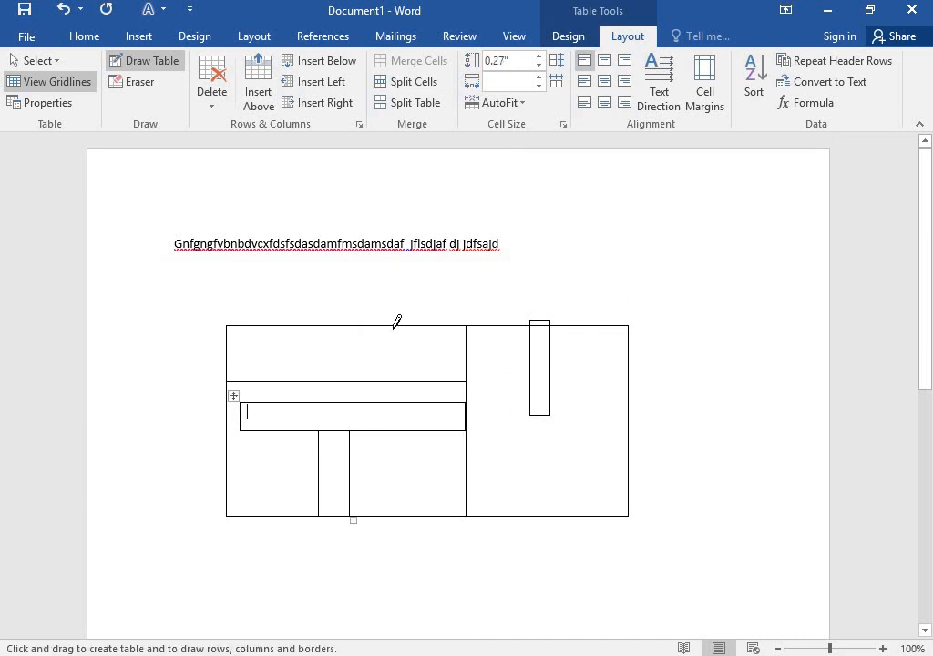
left_click_drag(414, 378, 388, 387)
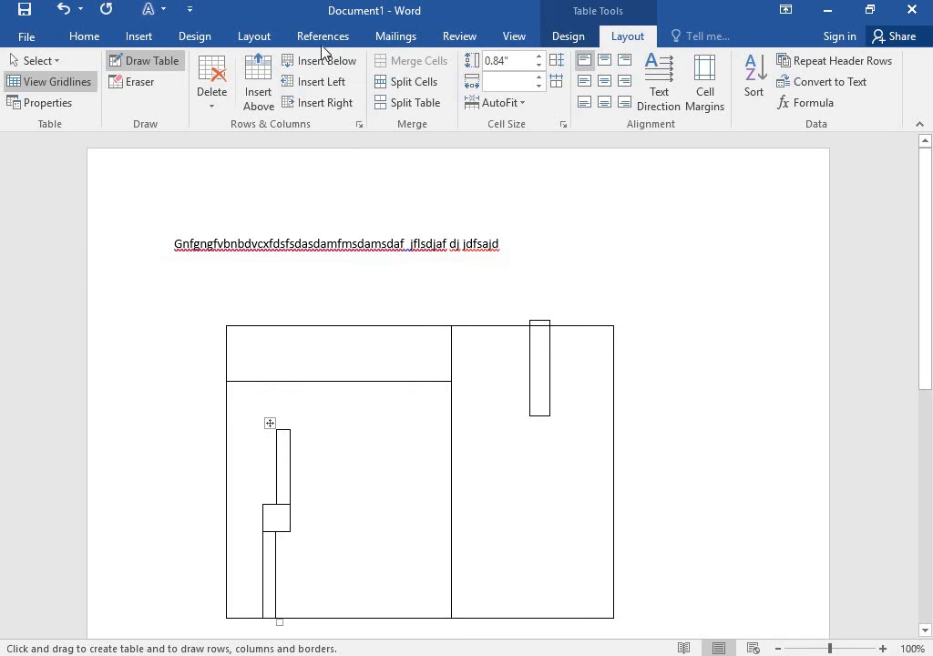
left_click(136, 36)
left_click(86, 36)
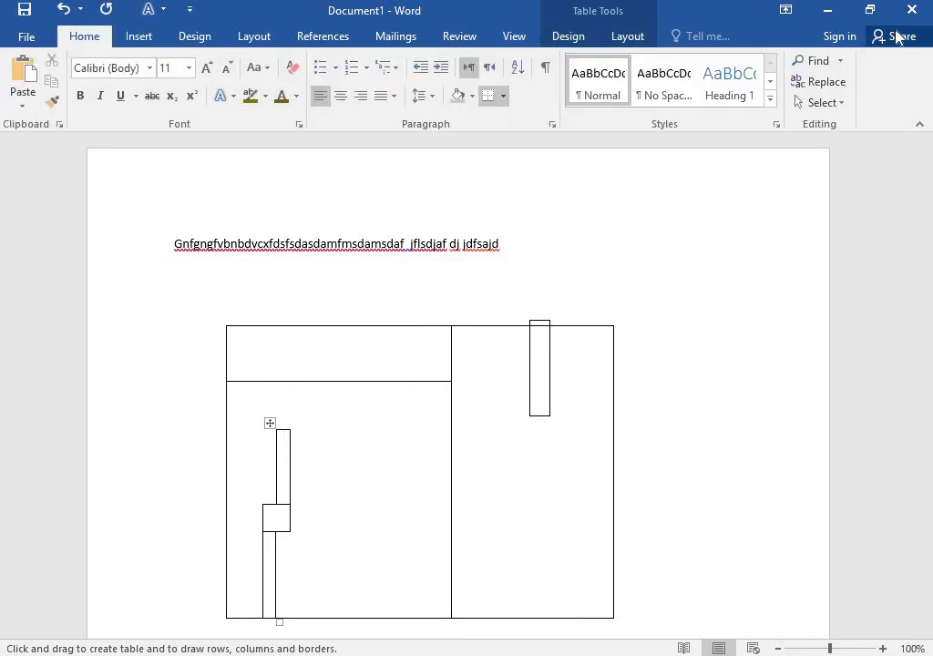
key("Escape")
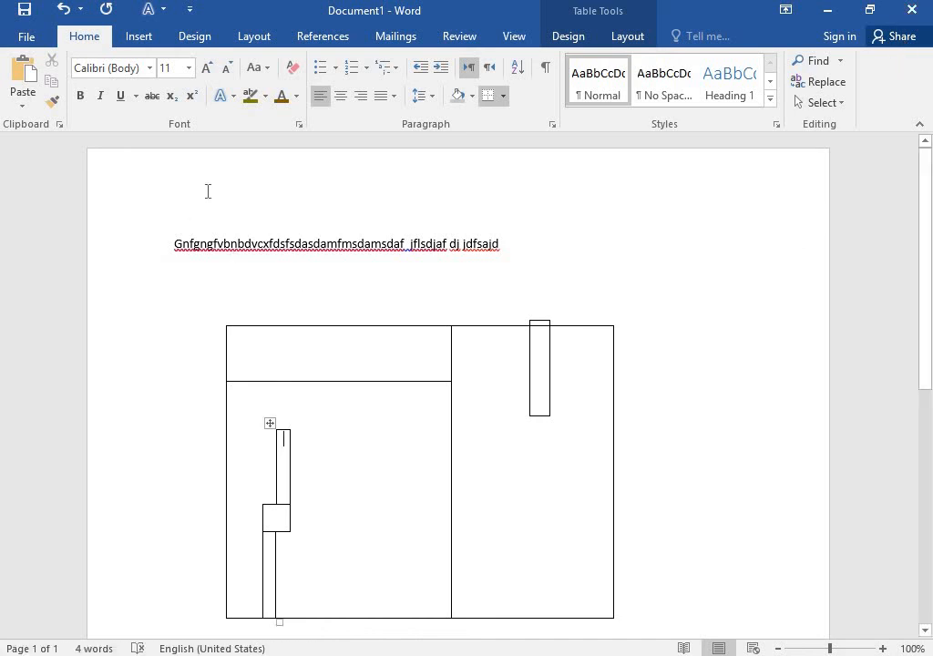
- Apply the No Spacing style to the text line and view the full style gallery
left_click(502, 96)
left_click(562, 244)
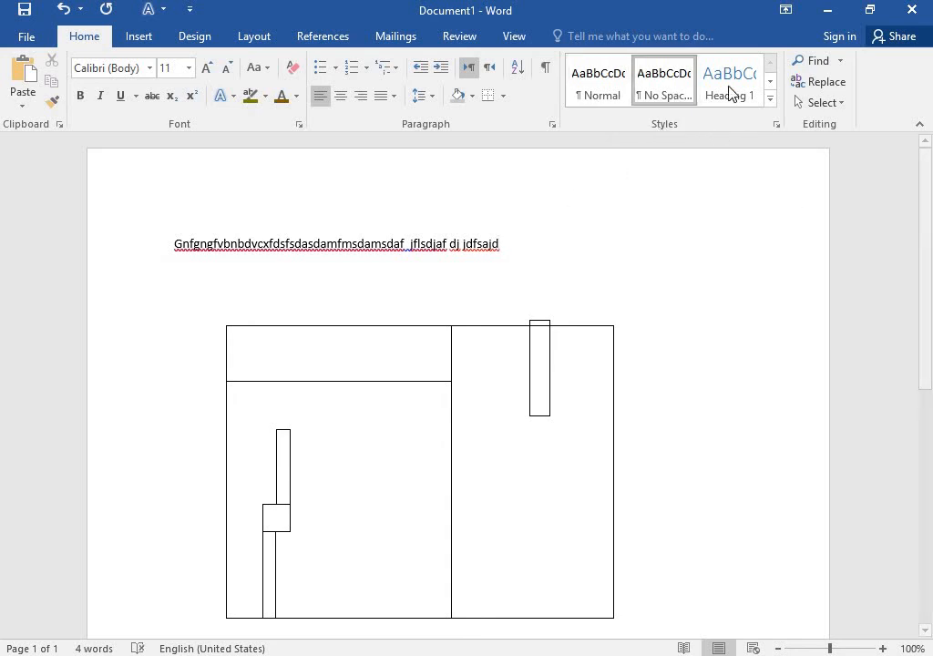
left_click(664, 91)
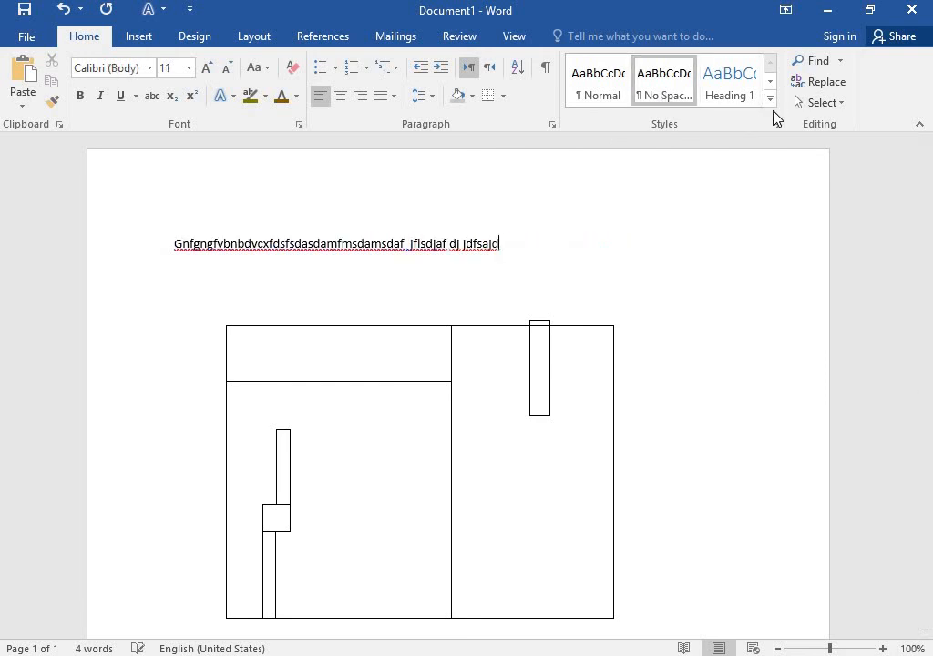
left_click(770, 98)
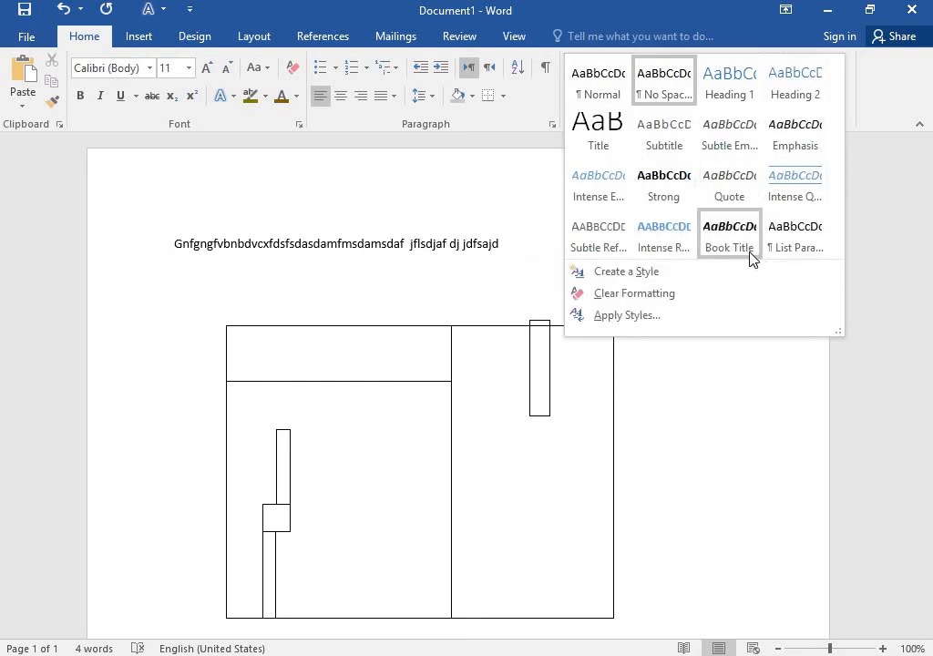
left_click(461, 203)
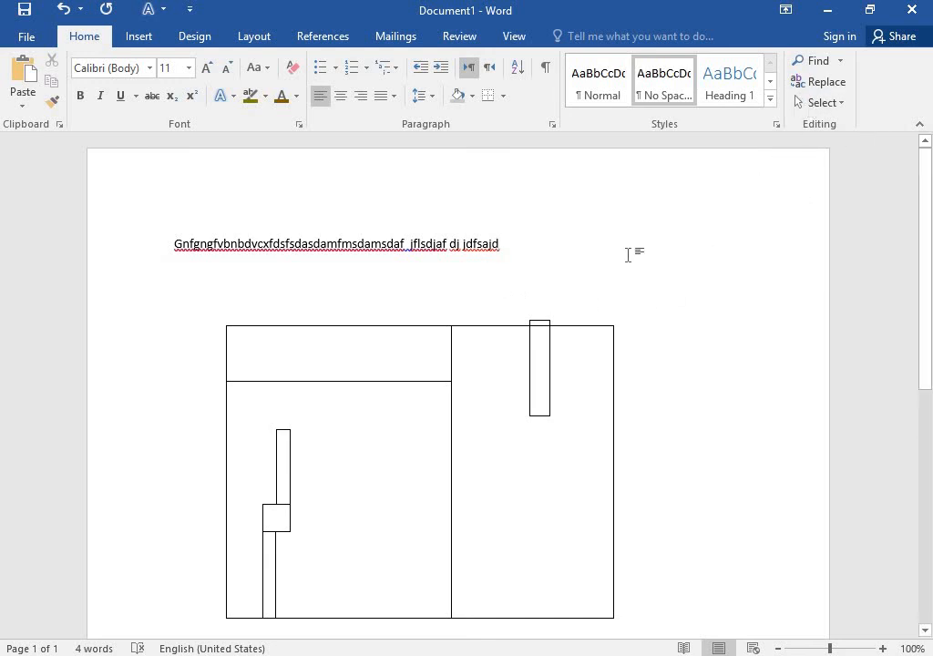
- Browse the built-in cover page designs without inserting one
left_click(139, 38)
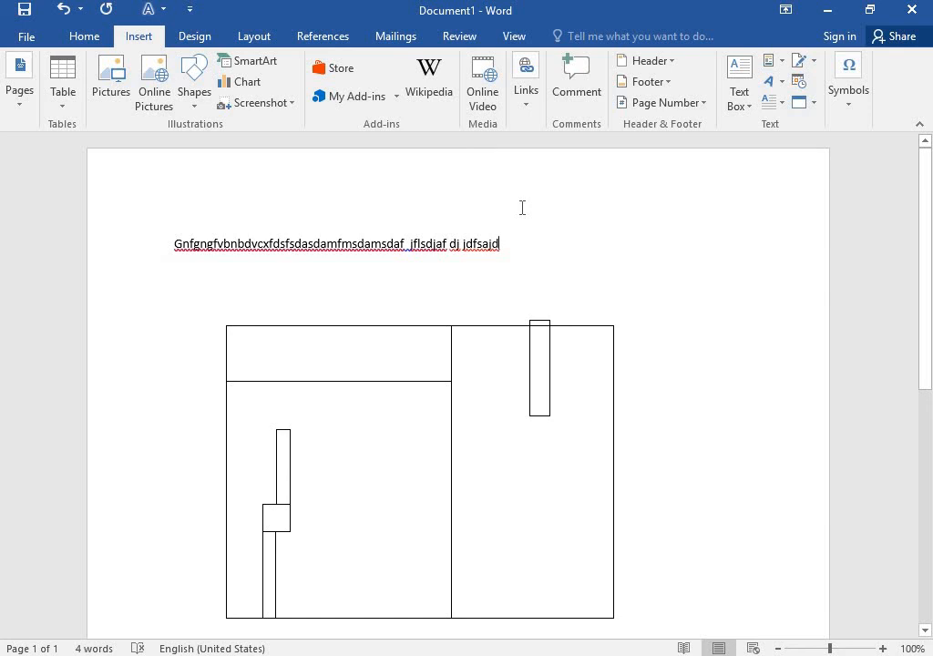
left_click(17, 89)
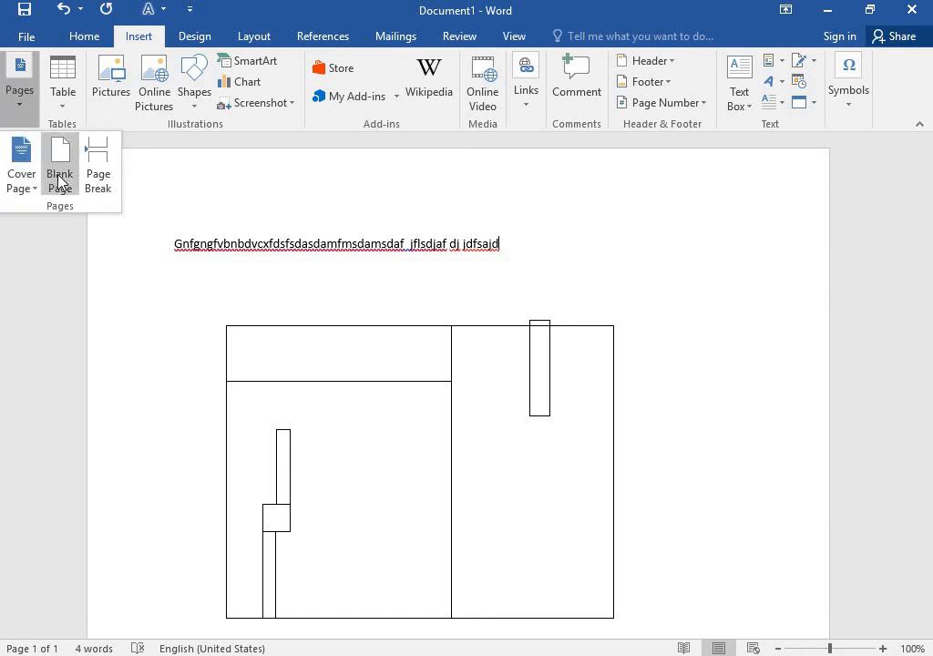
scroll(729, 432, "down", 3)
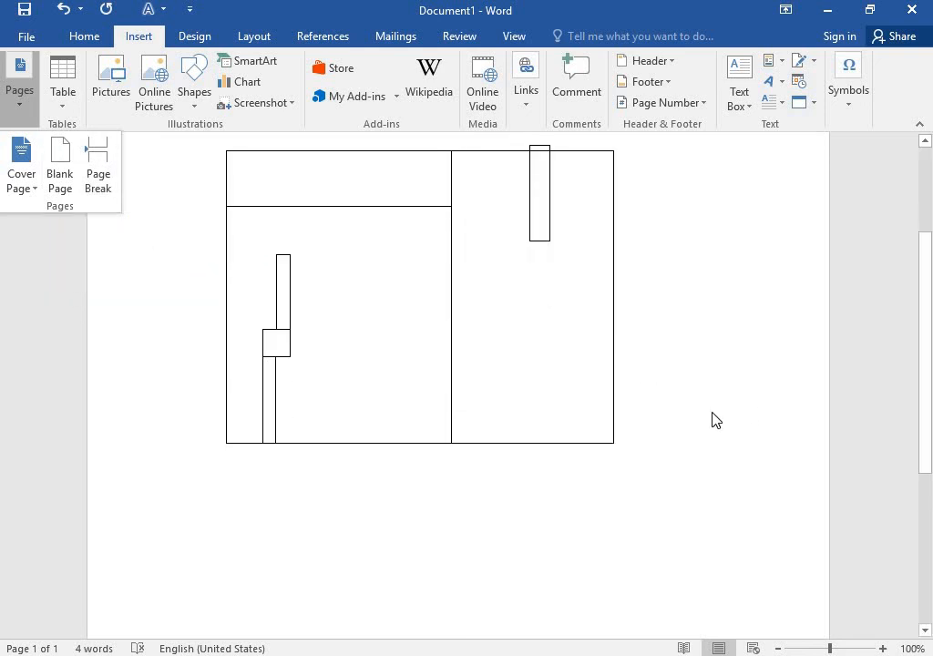
scroll(237, 381, "up", 3)
left_click(13, 169)
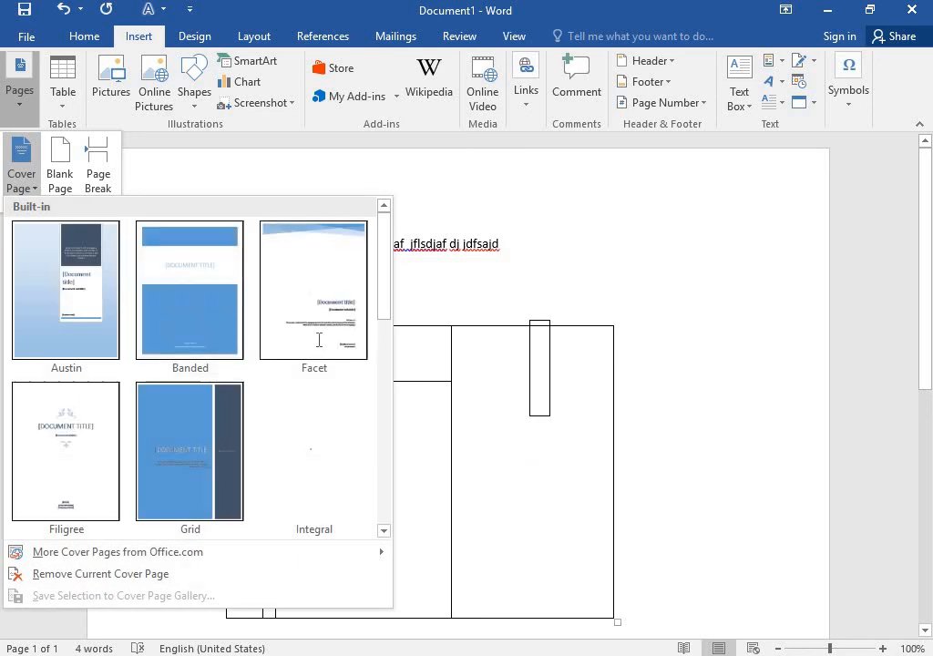
scroll(166, 347, "down", 5)
scroll(167, 347, "up", 5)
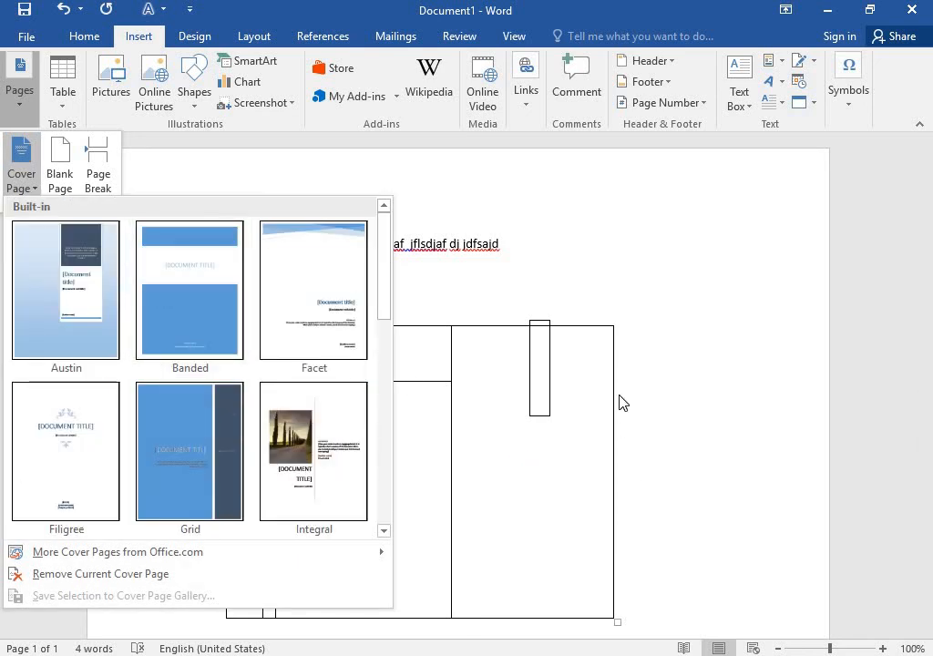
left_click(756, 416)
- Add a blank page to the document
left_click(30, 104)
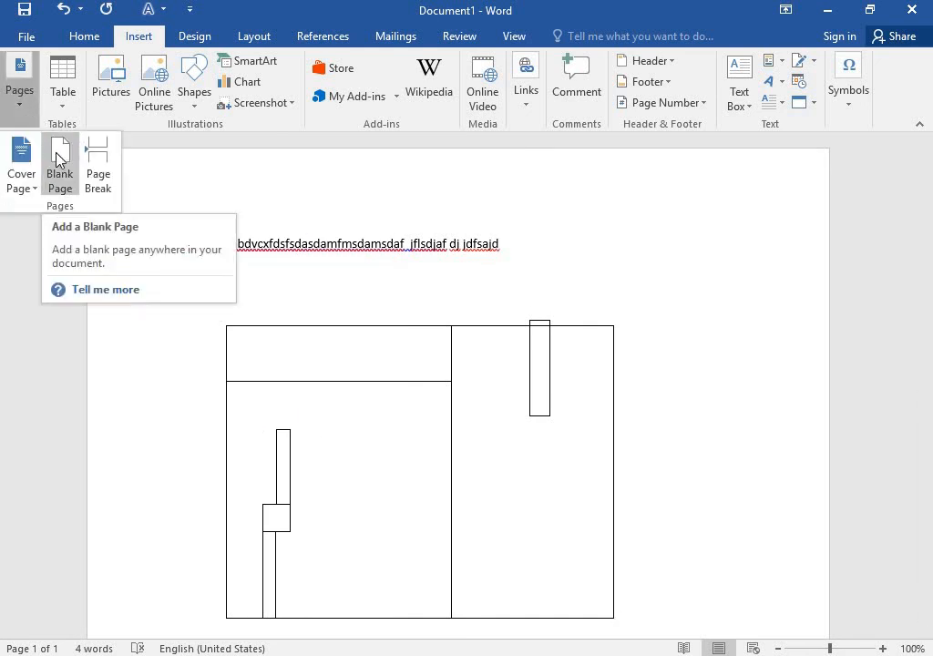
left_click(57, 159)
scroll(495, 417, "down", 3)
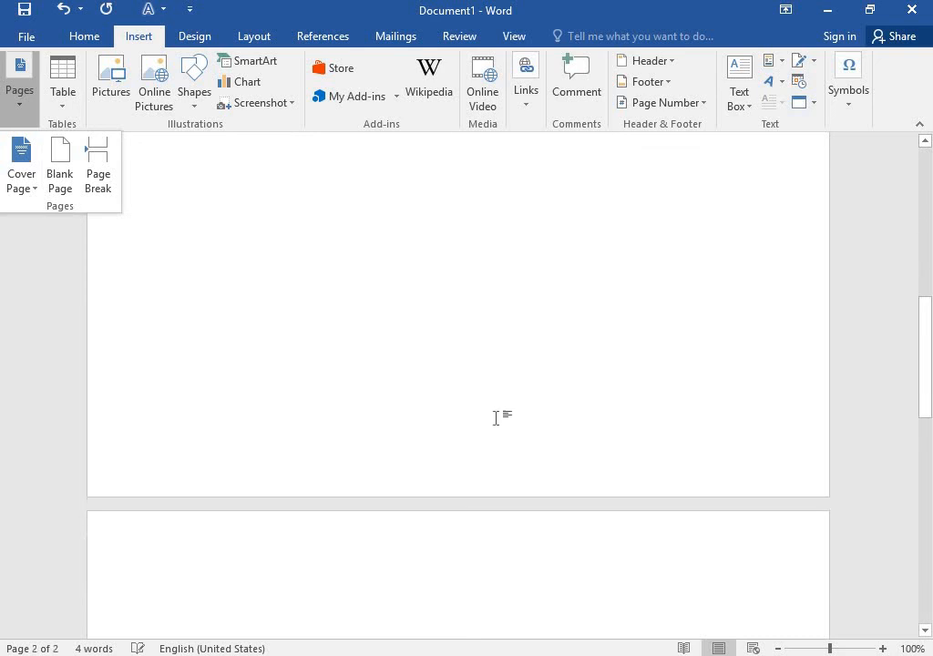
- Examine the document's pages to see where the blank page was added
scroll(496, 422, "up", 3)
scroll(497, 422, "up", 3)
scroll(495, 422, "down", 5)
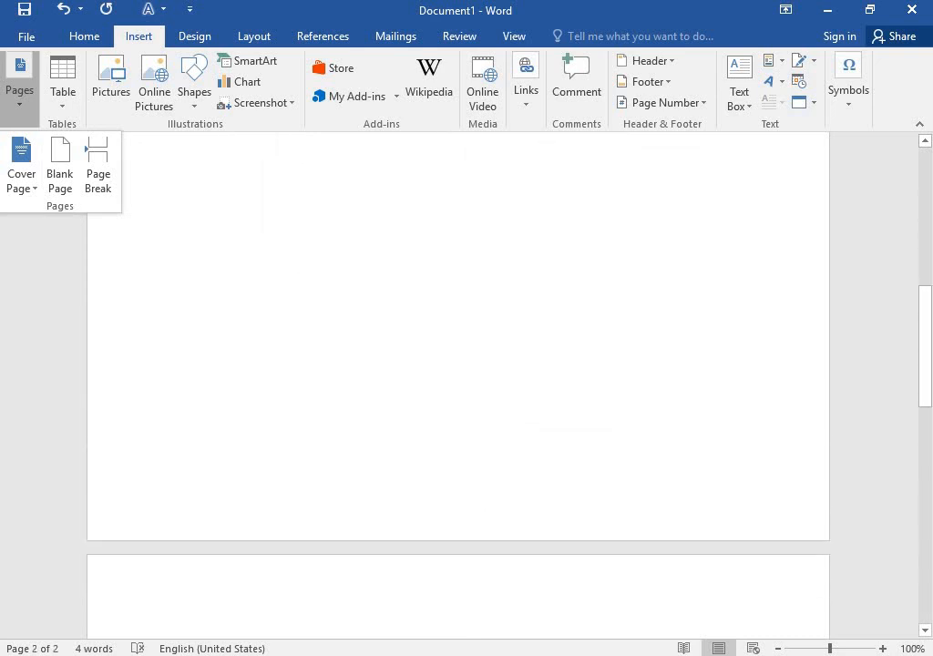
scroll(464, 595, "down", 5)
scroll(358, 518, "up", 5)
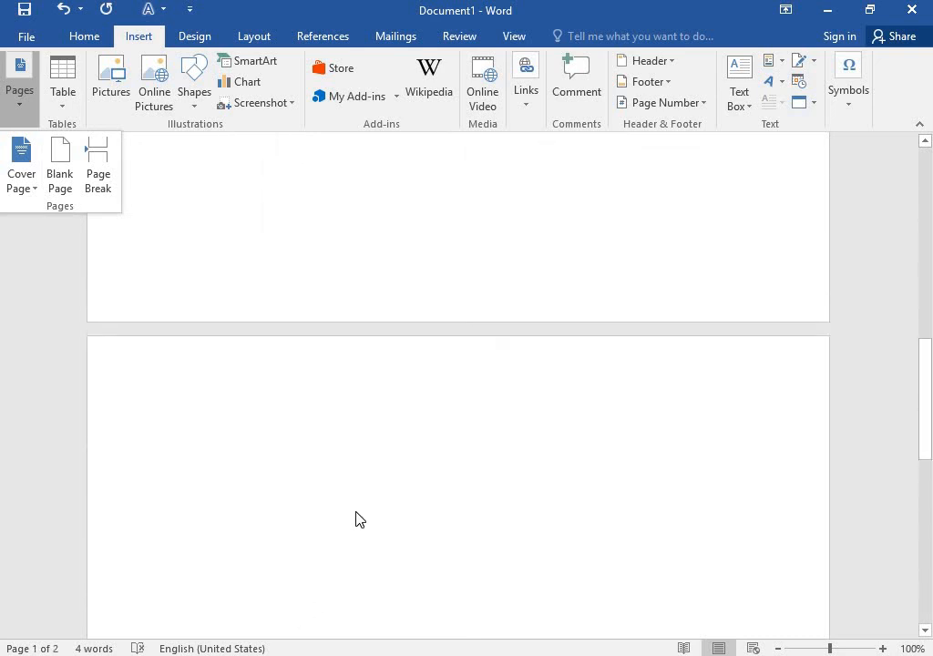
scroll(345, 448, "up", 5)
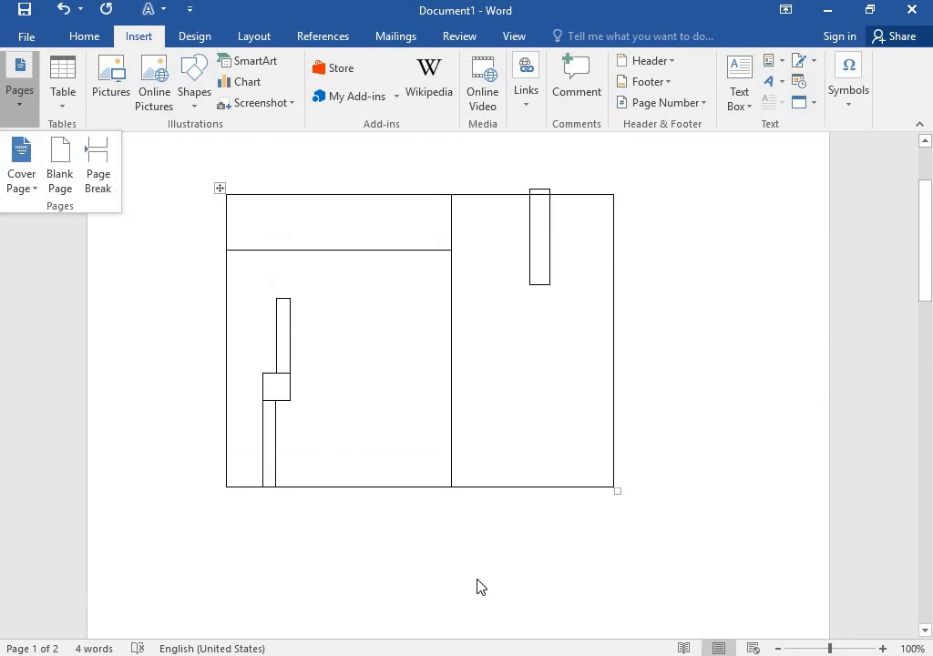
scroll(481, 585, "down", 5)
scroll(363, 617, "down", 3)
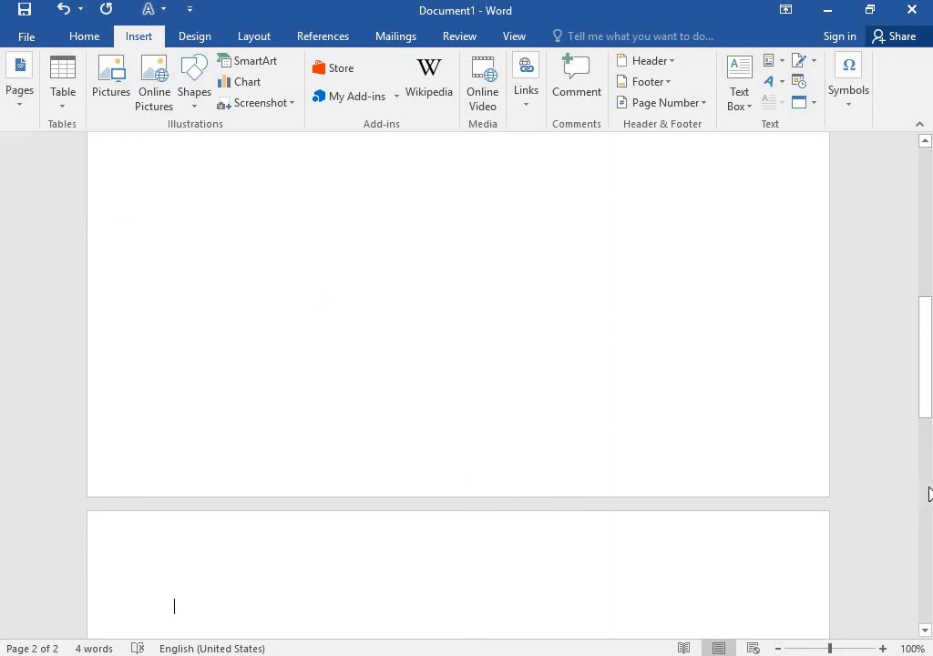
scroll(608, 391, "up", 8)
scroll(435, 359, "up", 5)
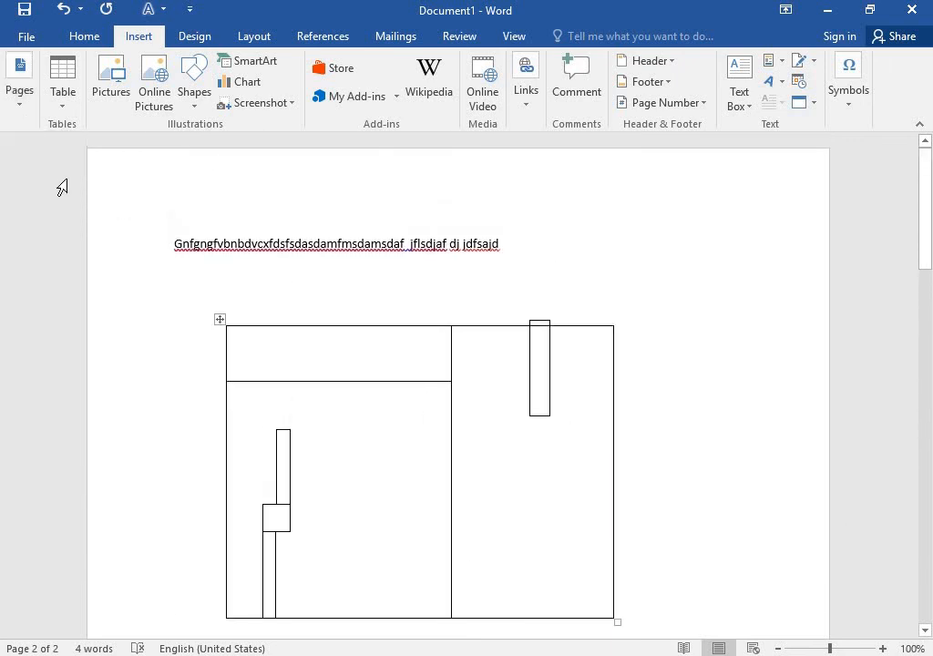
- Insert a table with 10 columns and 4 rows on the second page
left_click(63, 93)
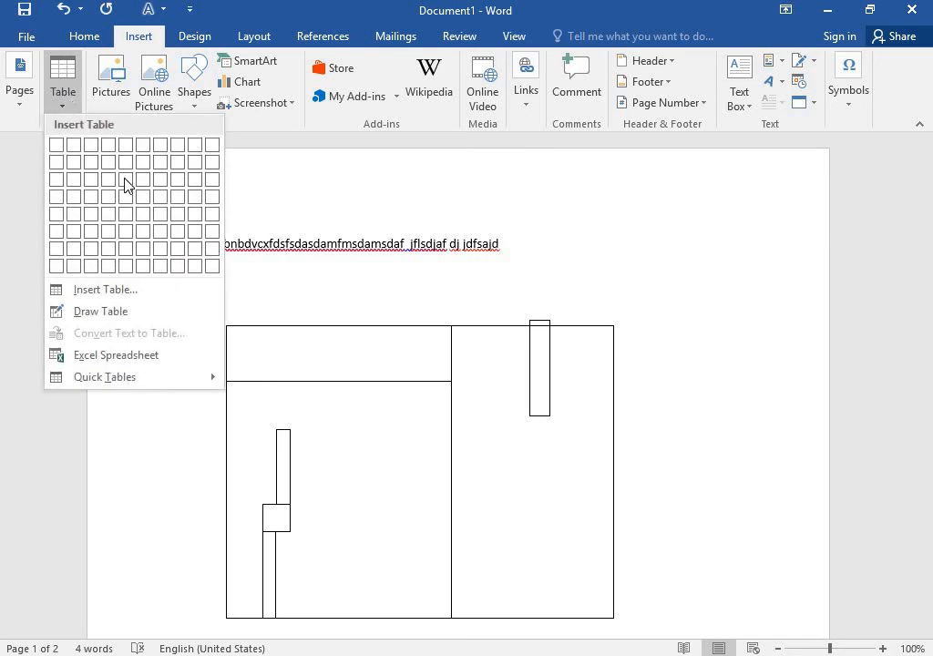
left_click(211, 196)
scroll(371, 428, "down", 9)
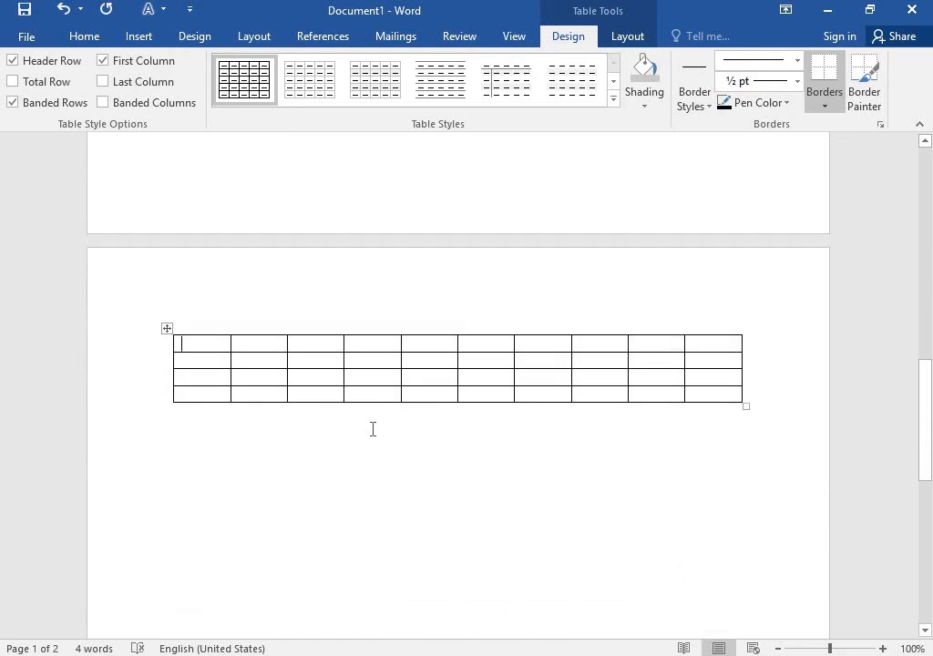
- Apply the borderless table style with gray banded rows to the new table, after trying the horizontal-line and light-grid styles
scroll(309, 327, "up", 5)
scroll(308, 326, "up", 8)
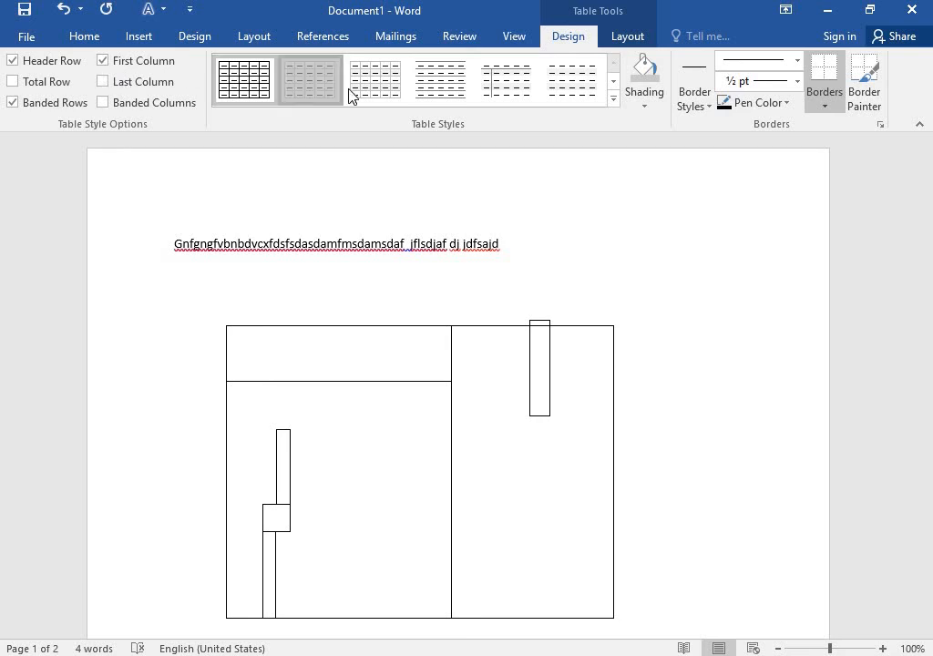
left_click(419, 91)
scroll(541, 250, "down", 7)
scroll(532, 279, "down", 5)
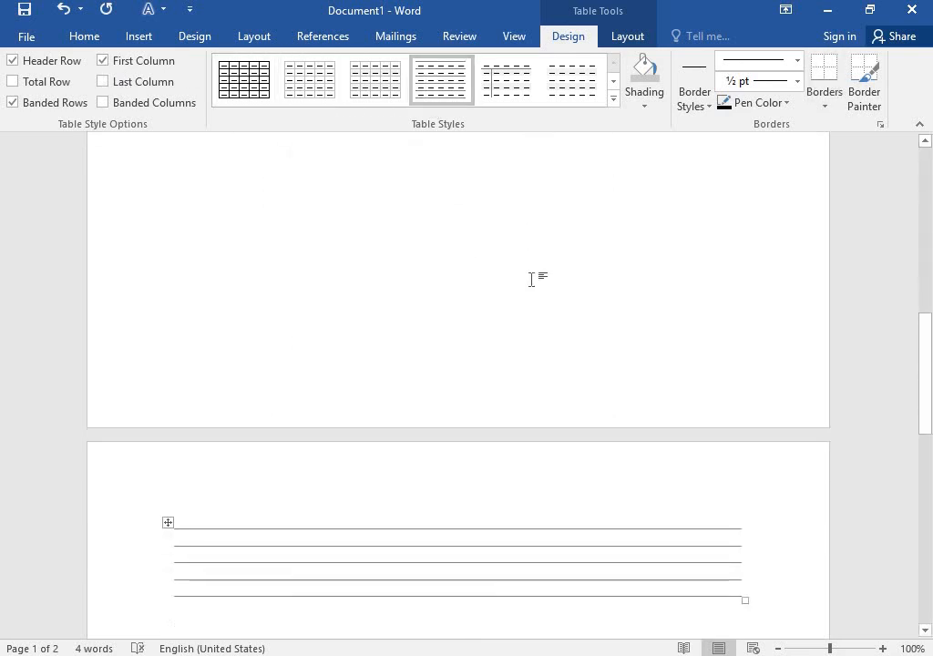
left_click(331, 81)
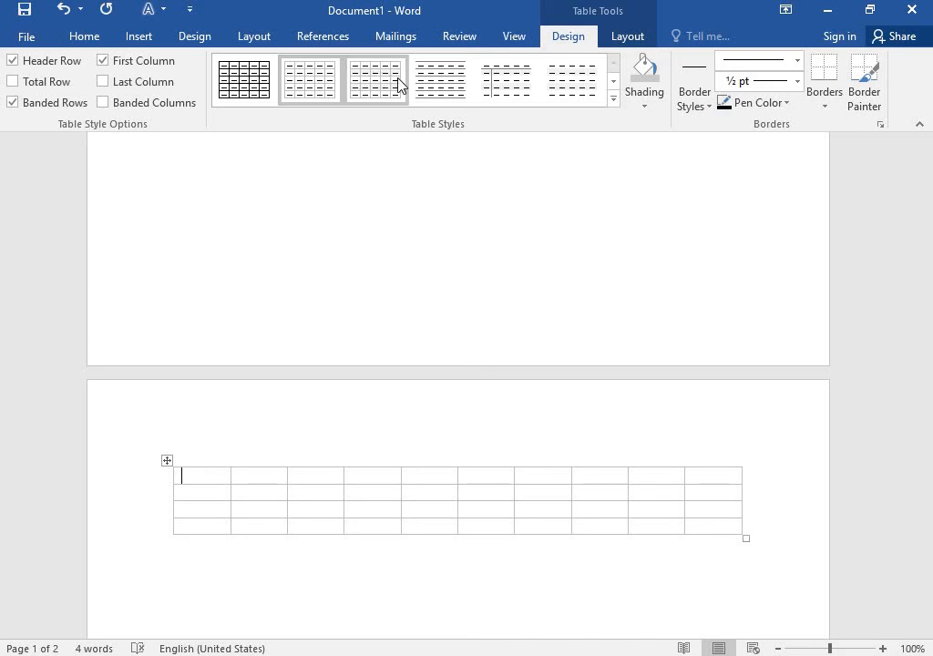
left_click(565, 91)
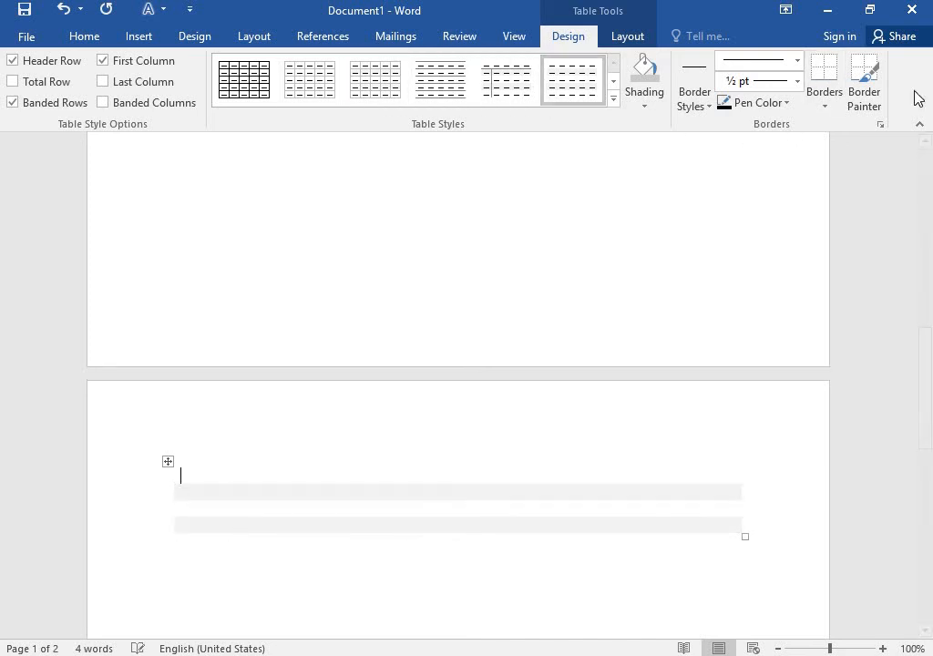
left_click(149, 11)
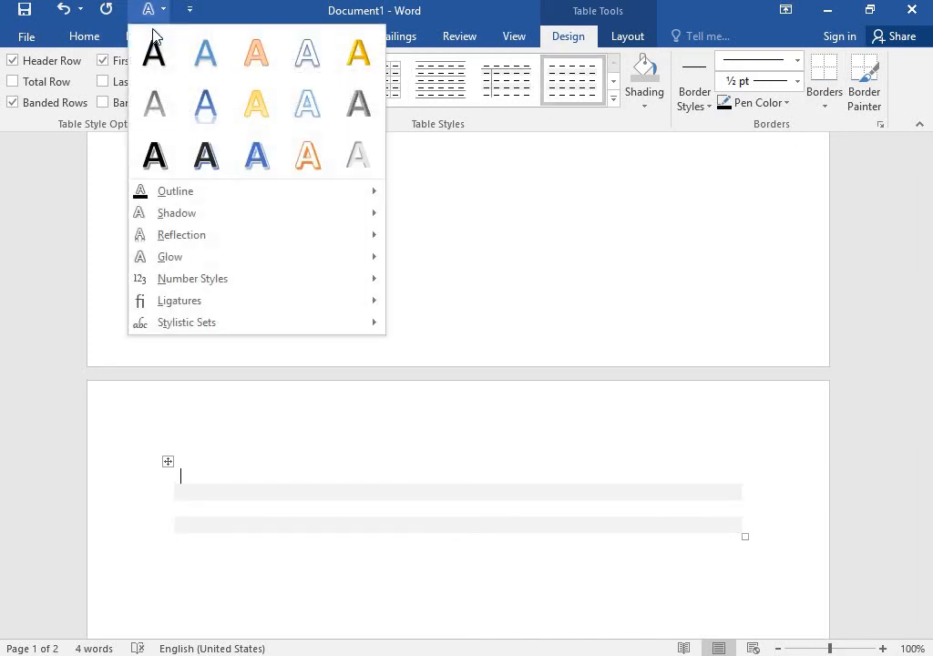
left_click(86, 35)
scroll(408, 210, "up", 12)
- Place the cursor below the text line and look in the Pictures folder for an image, without inserting one
left_click(350, 162)
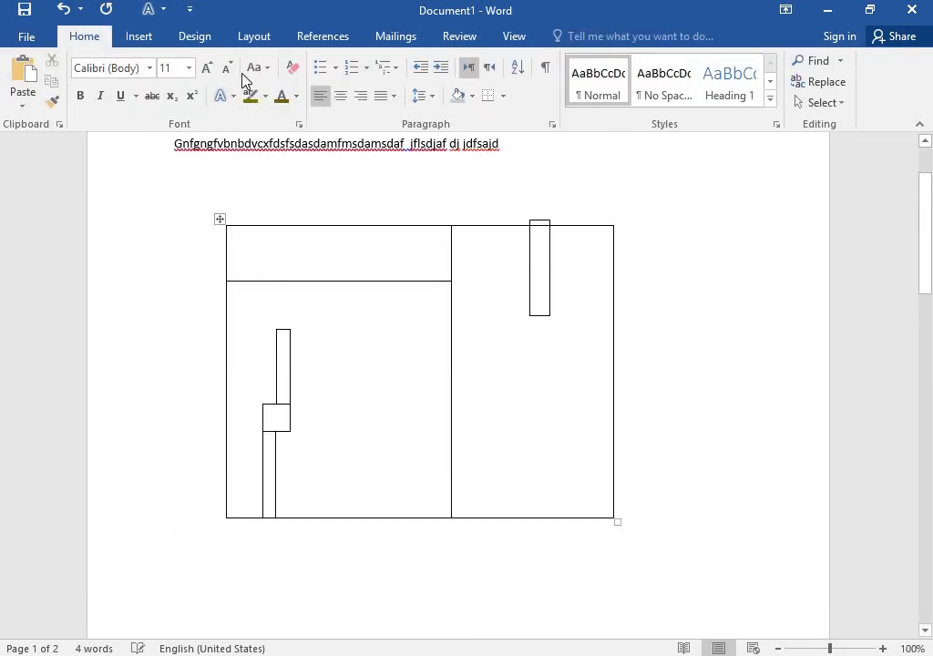
left_click(195, 39)
left_click(151, 41)
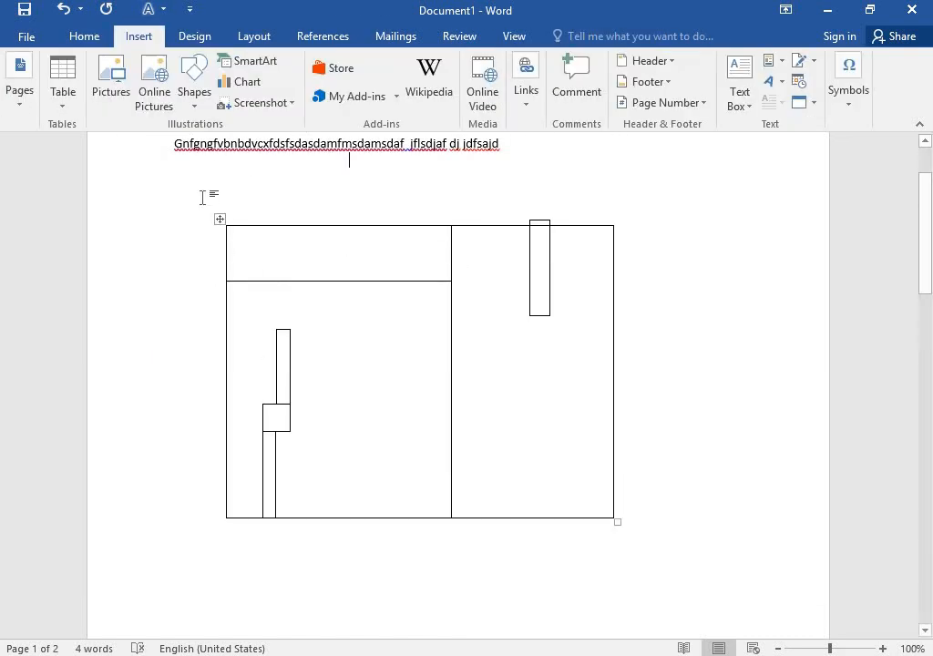
left_click(105, 86)
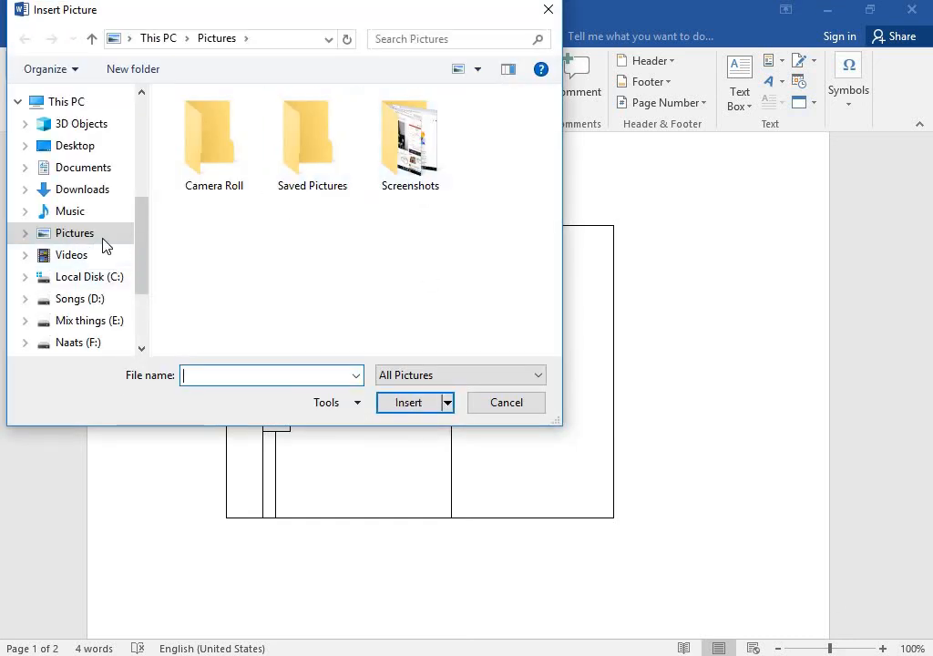
left_click(490, 406)
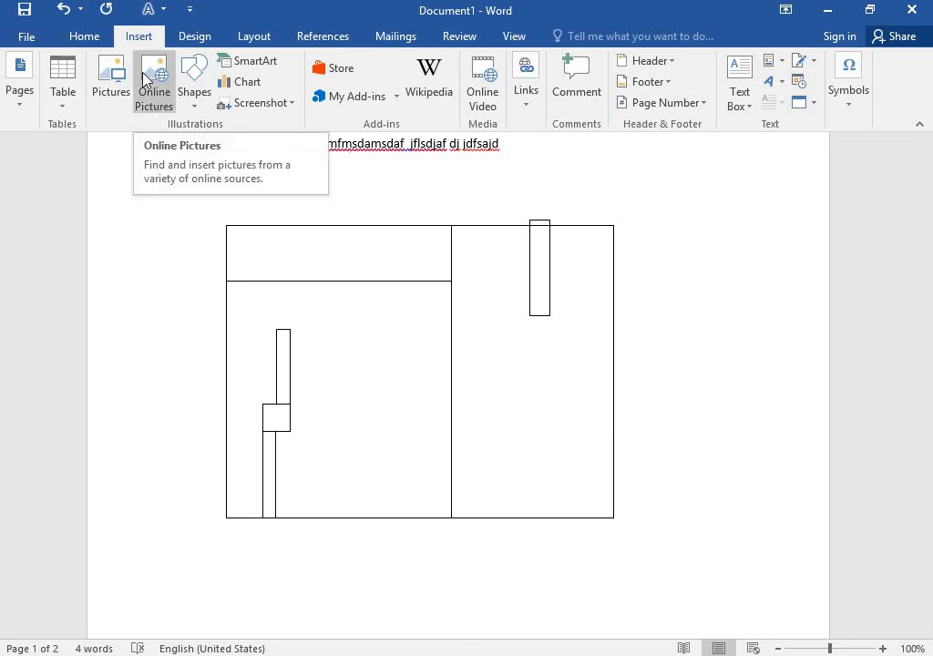
- Draw a wave shape about 2.15 inches wide and 1.1 inches high over the drawn table's lower-left corner and enter "xgffgdfhhdfg" in it
left_click(210, 107)
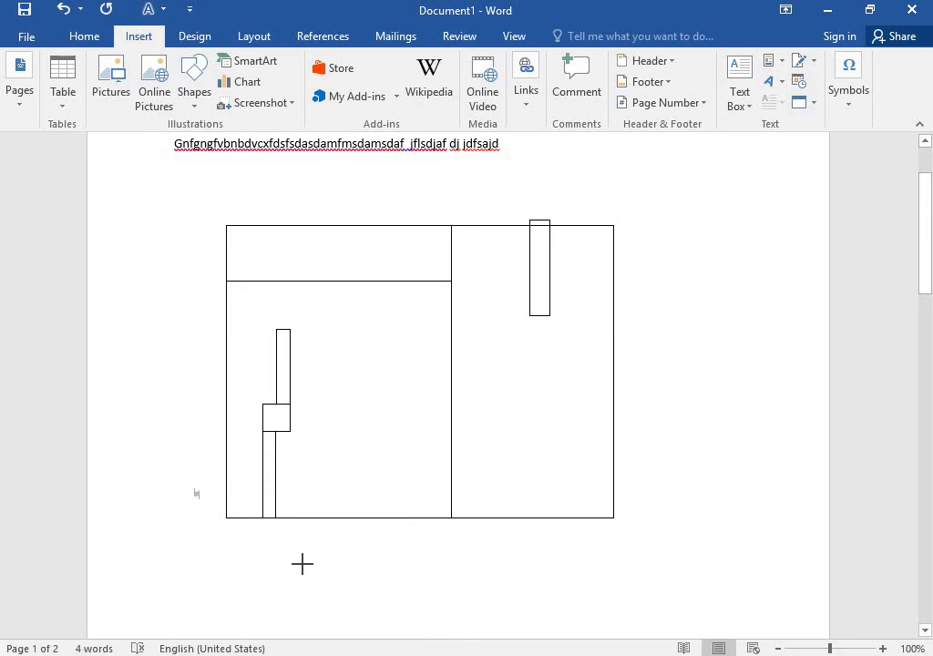
left_click_drag(194, 490, 382, 588)
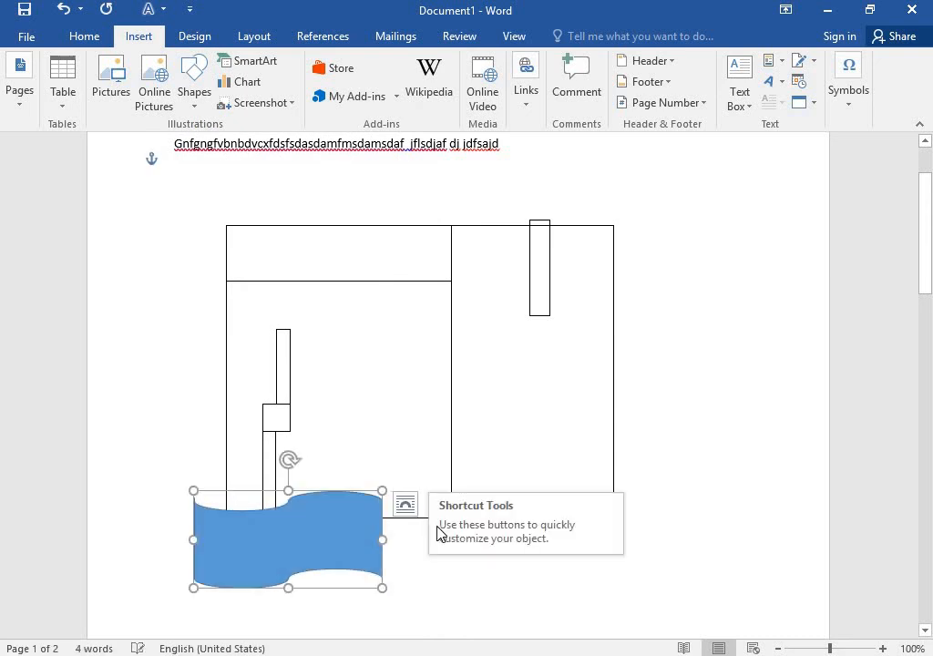
left_click(293, 547)
type("xgffgdfhh")
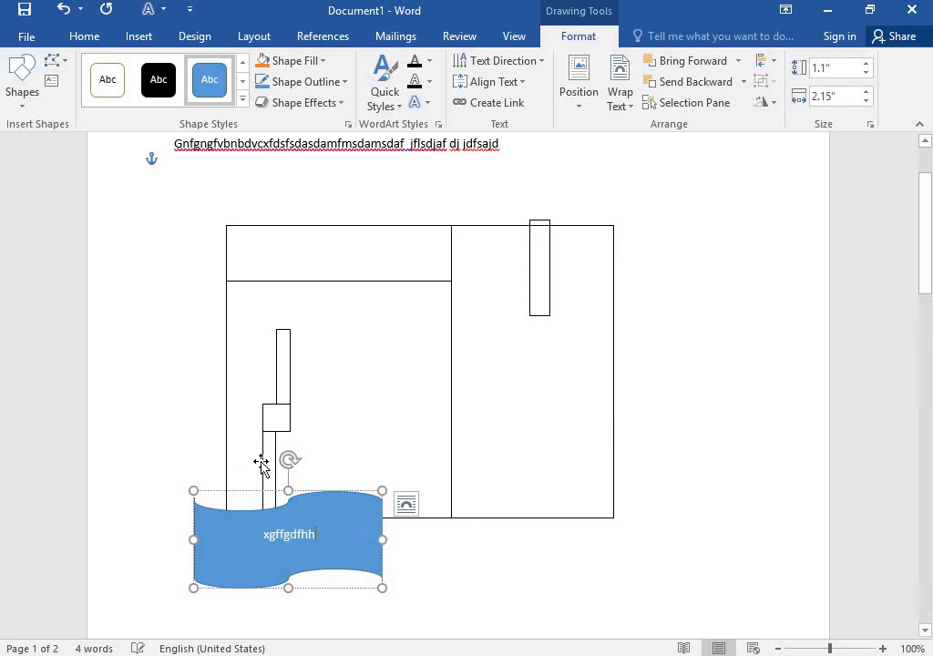
type("dfggfdf")
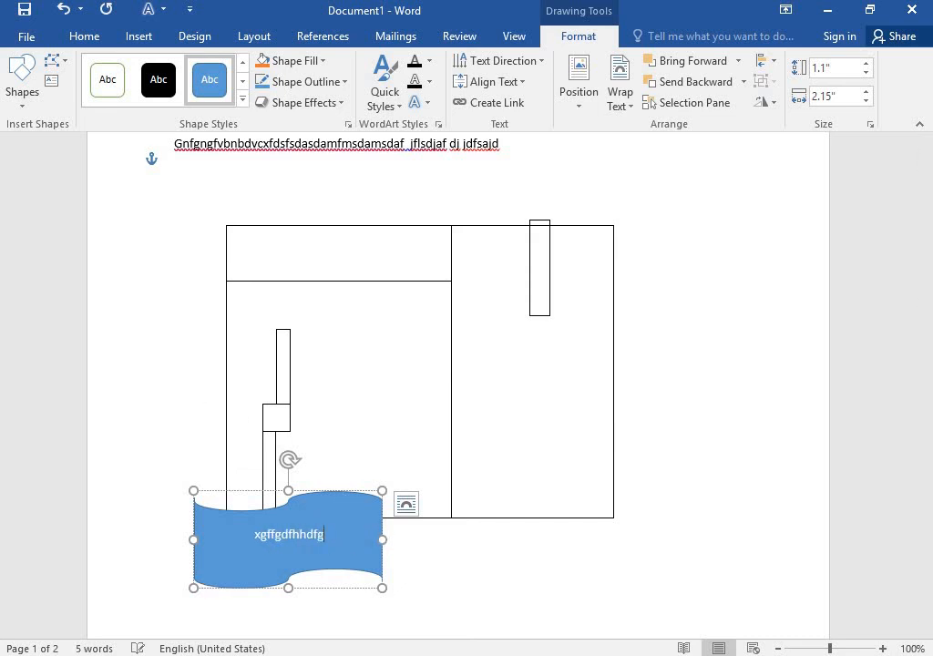
- Insert a Continuous Picture List SmartArt graphic above the banded table on the second page
left_click(450, 531)
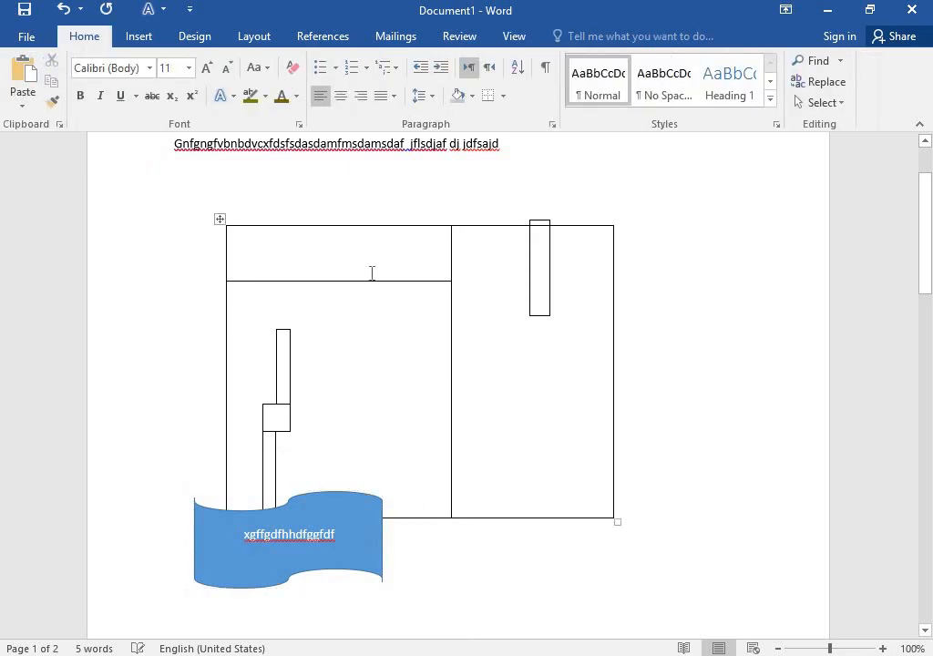
left_click(149, 37)
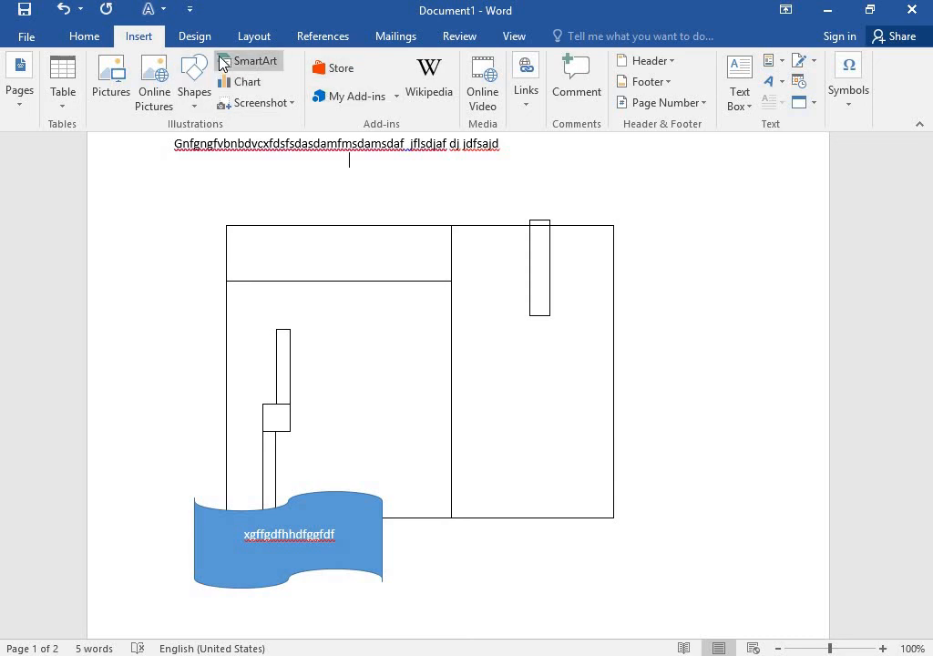
left_click(248, 57)
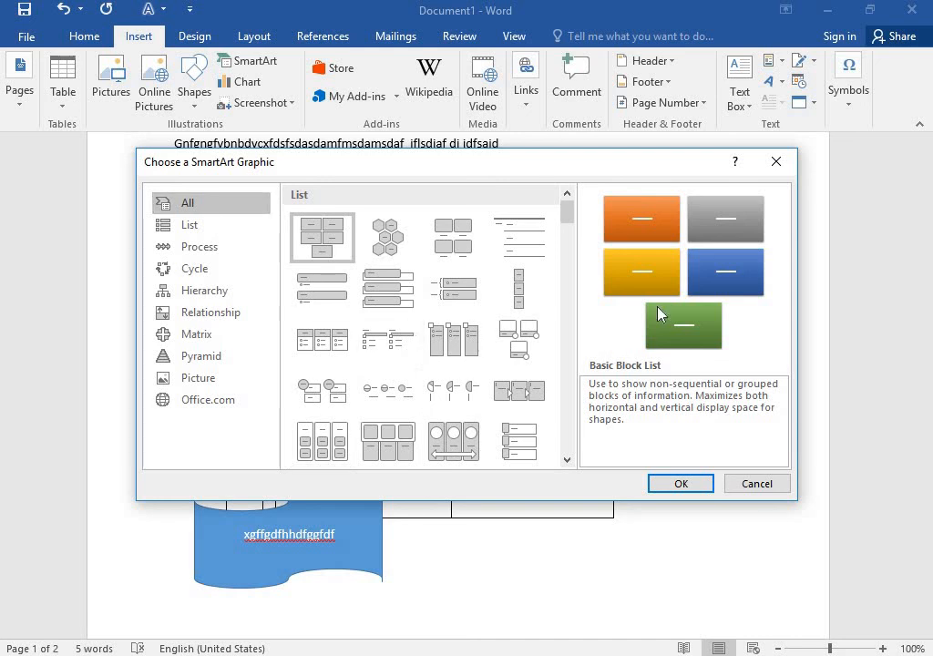
left_click(450, 441)
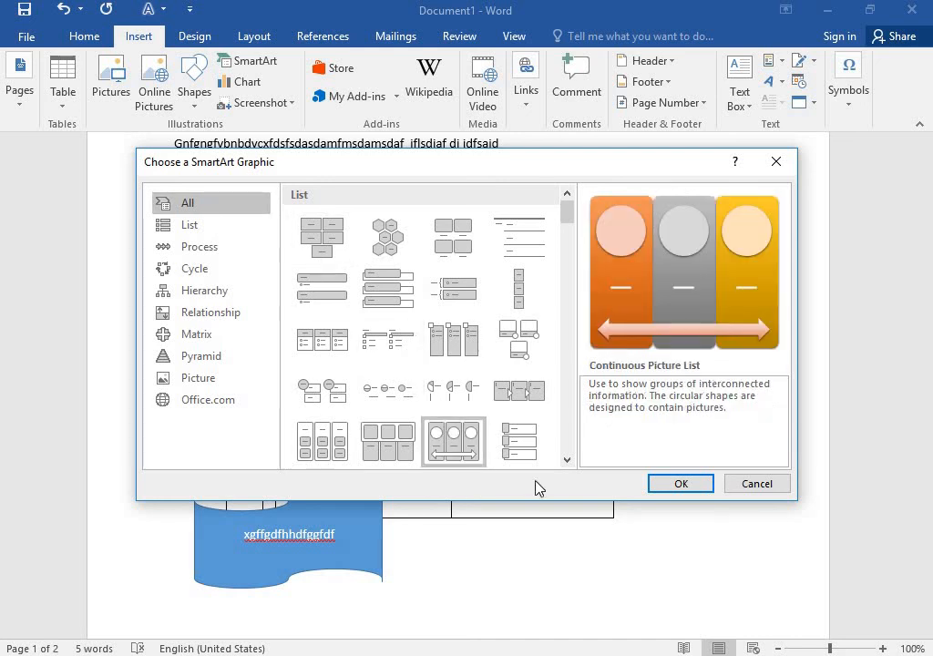
left_click(679, 486)
scroll(398, 413, "down", 2)
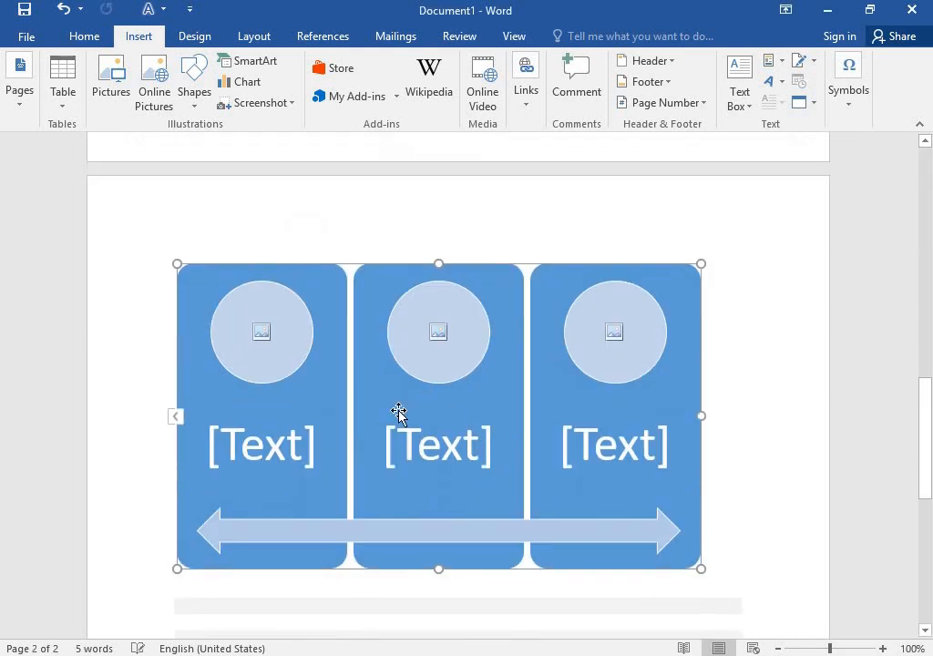
- Label the three SmartArt panels "fdghfdd", "fghdhf" and "fghg"
left_click(259, 441)
type("fdghfd")
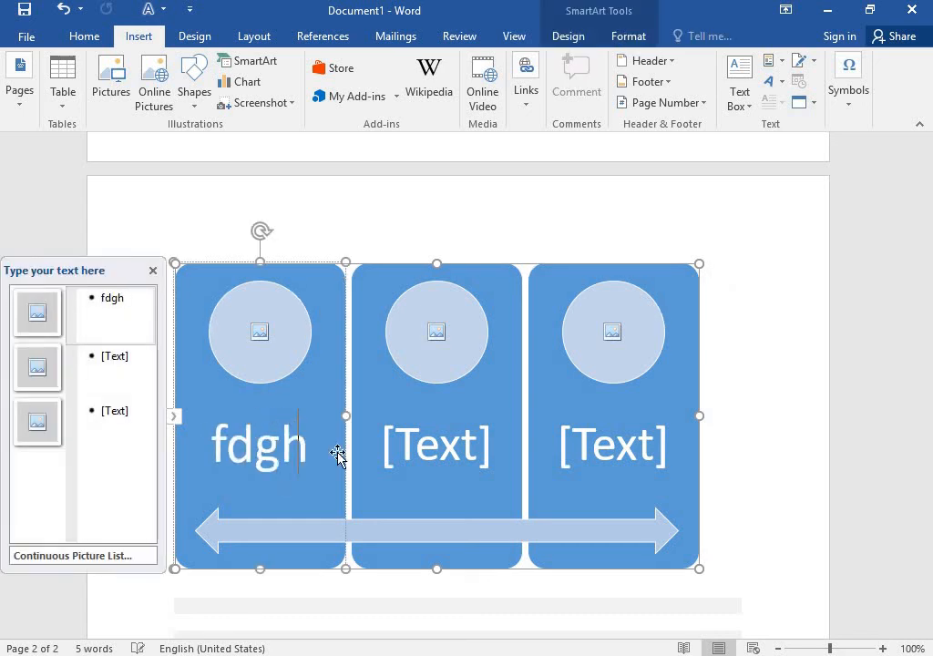
left_click(444, 456)
type("fghdhf")
left_click(618, 462)
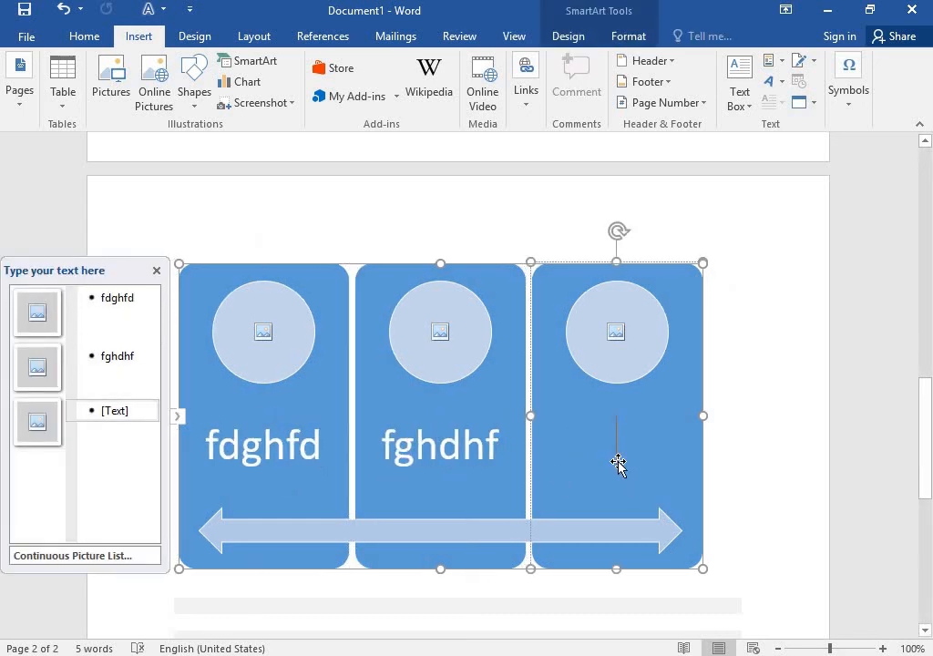
type("fghg")
left_click(256, 179)
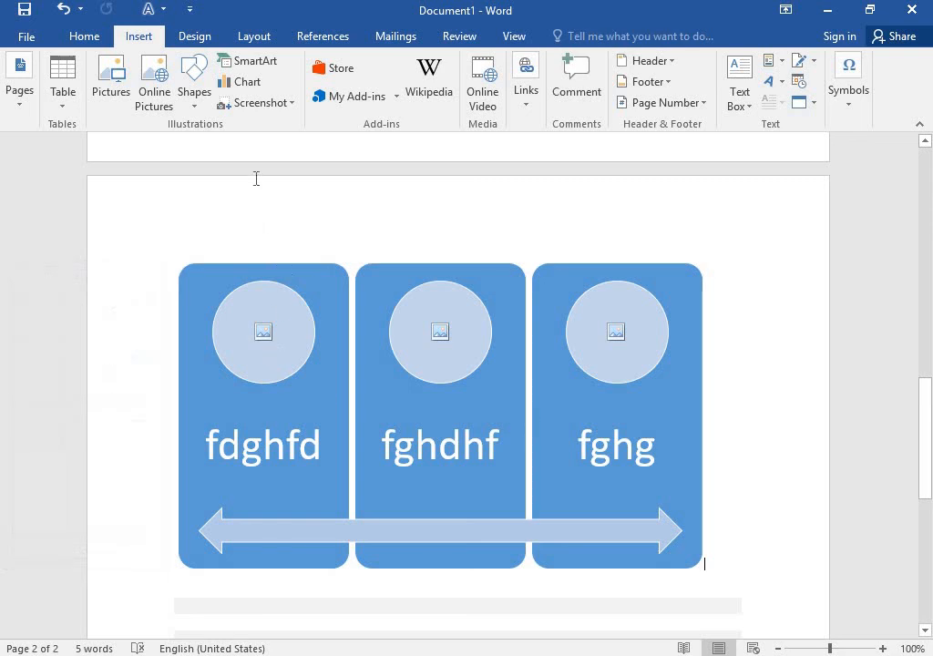
left_click(334, 264)
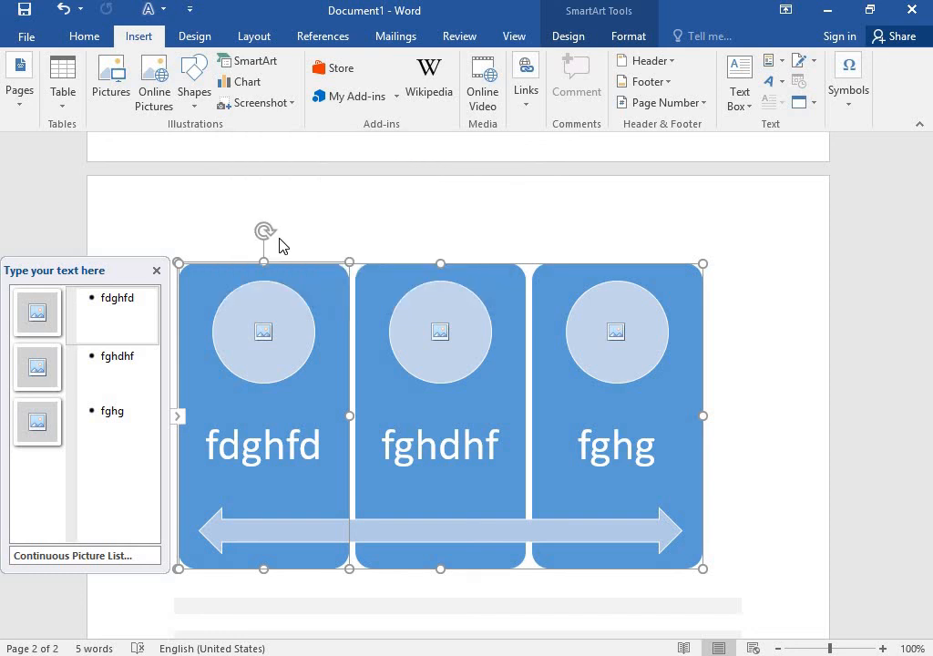
type("d")
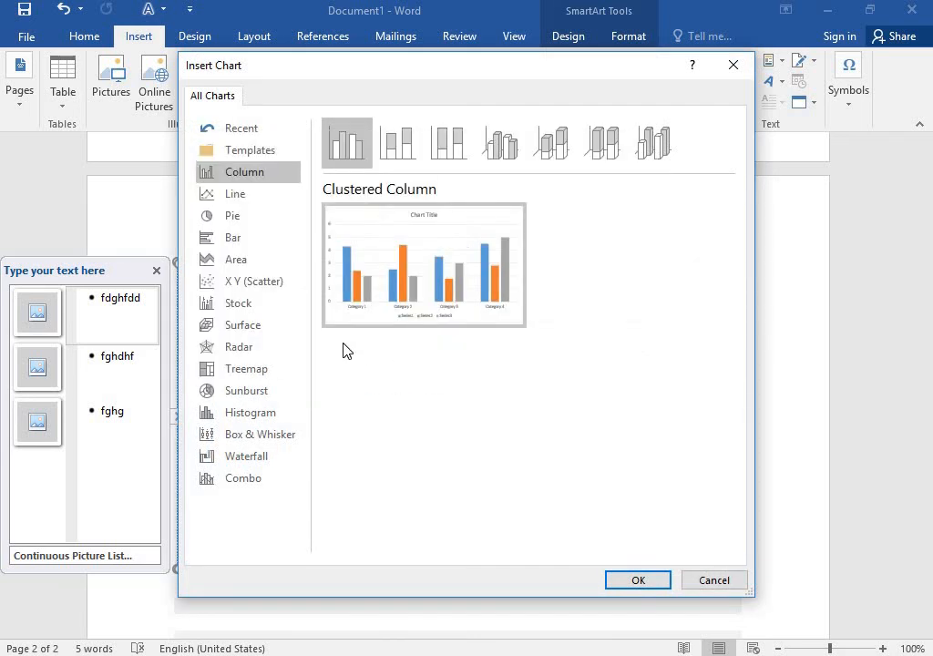
- Insert a clustered column chart above the SmartArt graphic, dismiss the activation notice and close the chart's data sheet
left_click(617, 583)
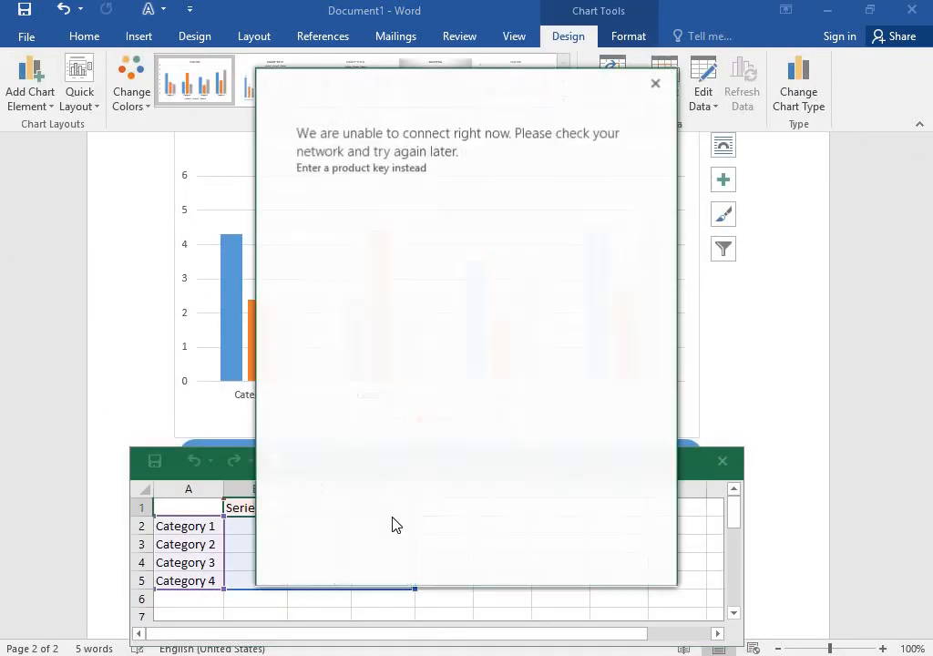
left_click(646, 87)
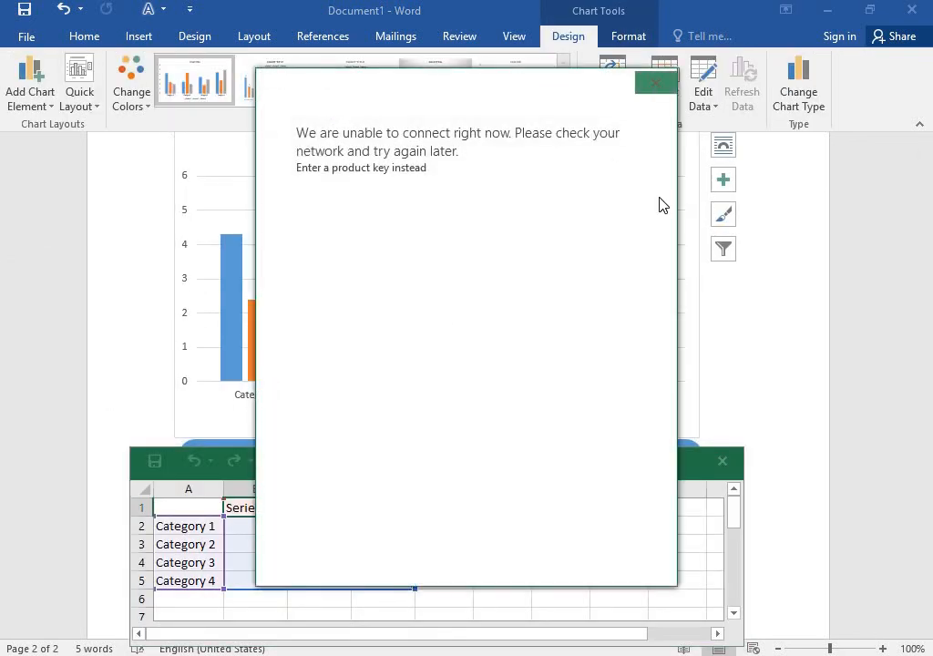
scroll(266, 546, "down", 1)
scroll(266, 545, "down", 2)
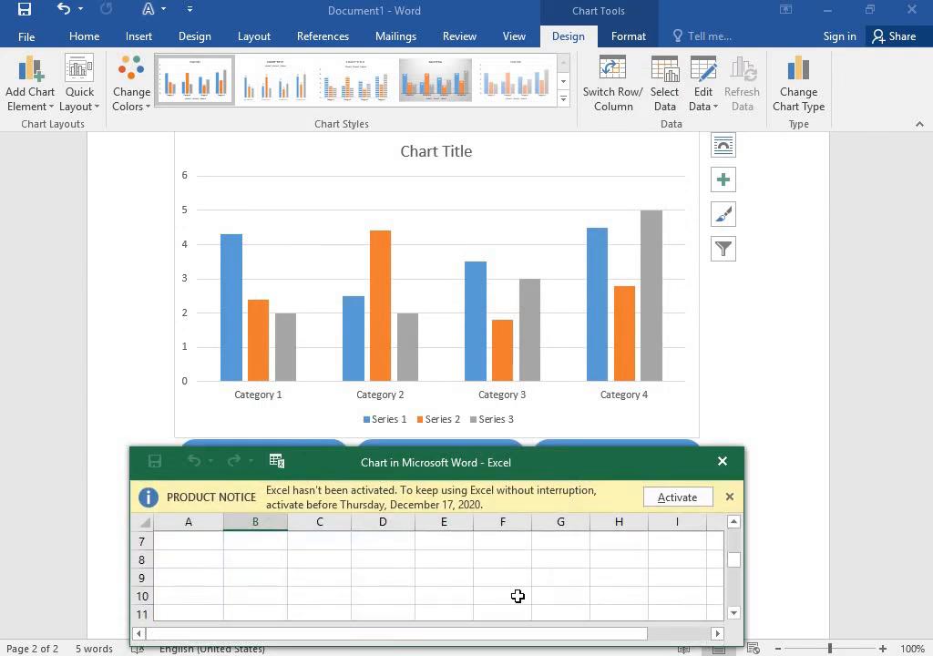
left_click(722, 461)
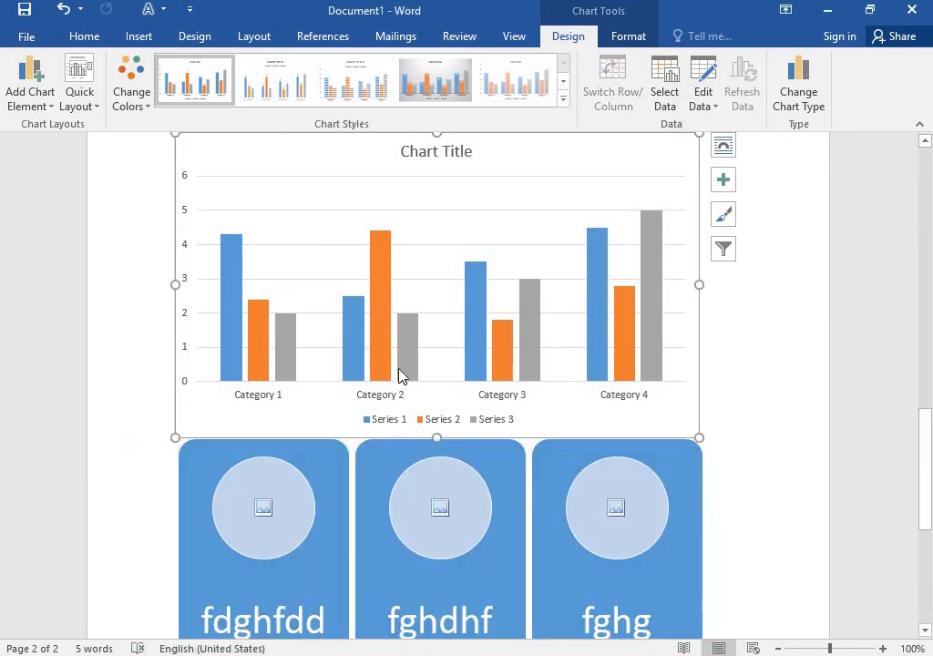
scroll(402, 375, "up", 3)
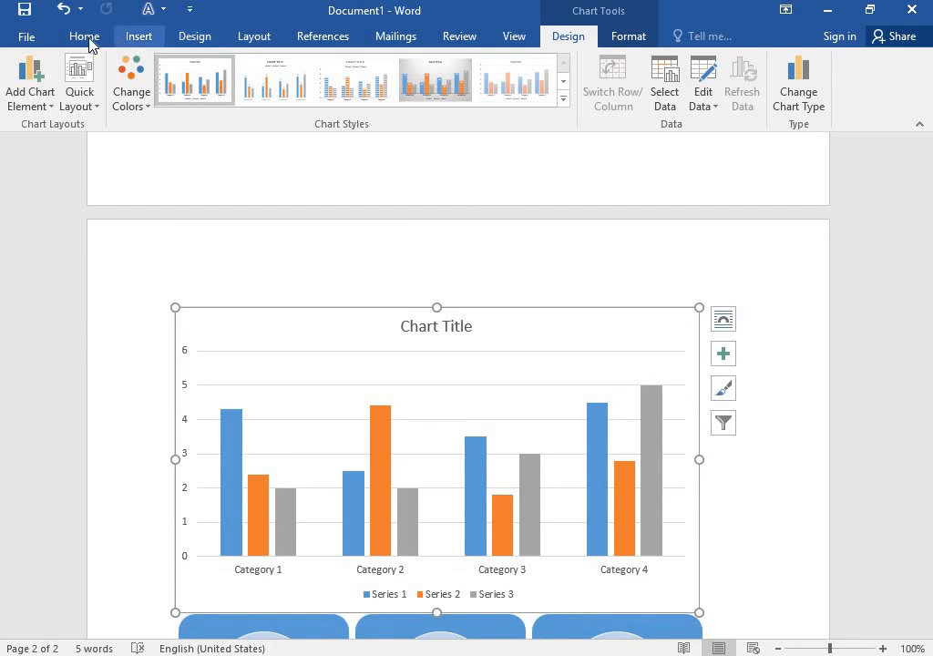
- Look through both pages of the document, from the chart up to the opening text line
left_click(138, 36)
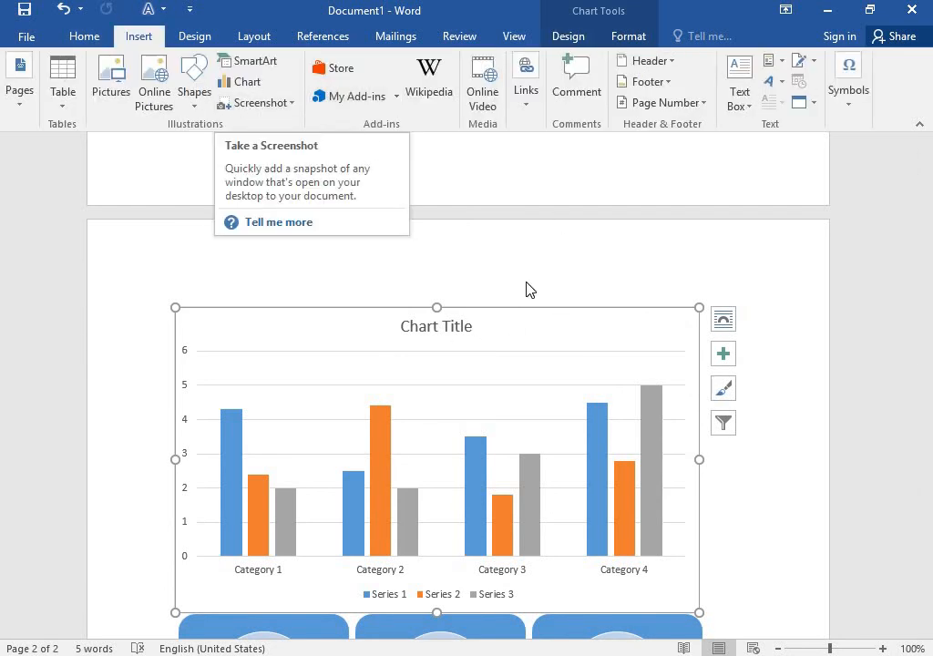
scroll(381, 268, "up", 2)
scroll(392, 257, "down", 3)
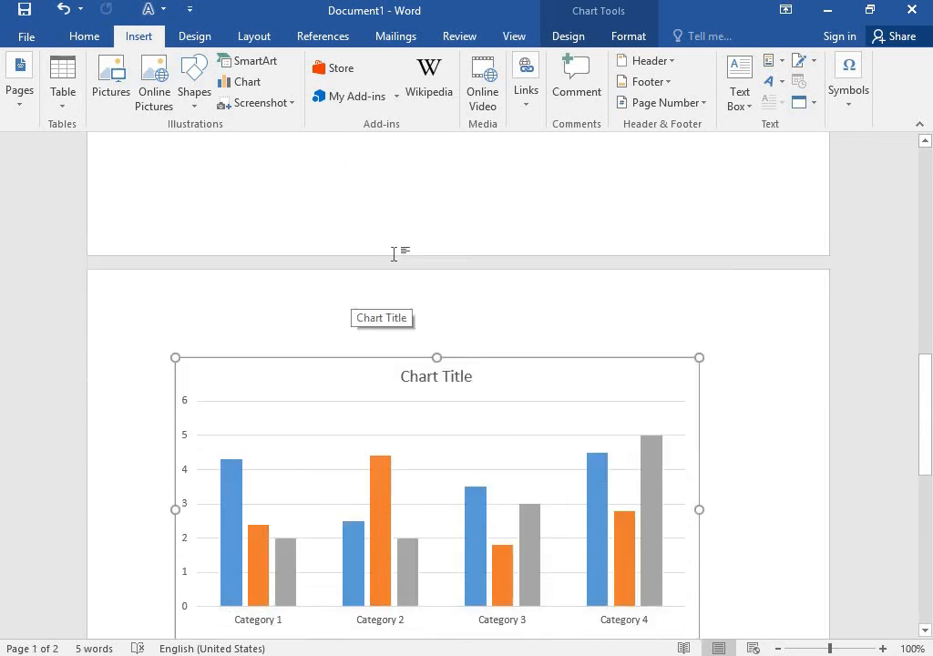
scroll(396, 273, "up", 5)
scroll(396, 277, "down", 6)
scroll(396, 277, "up", 4)
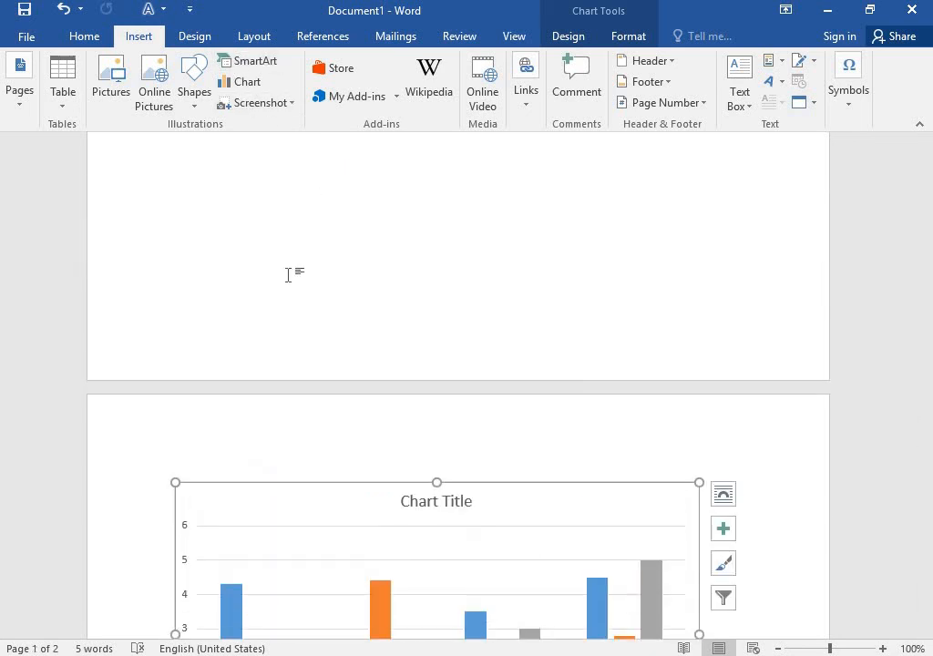
scroll(373, 242, "up", 2)
scroll(371, 233, "up", 10)
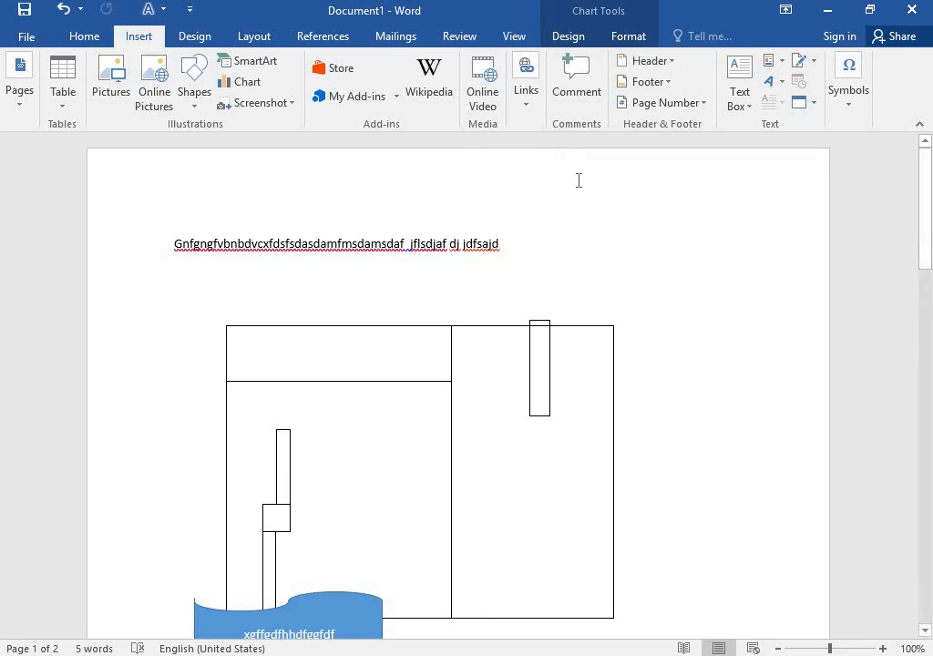
scroll(671, 368, "down", 10)
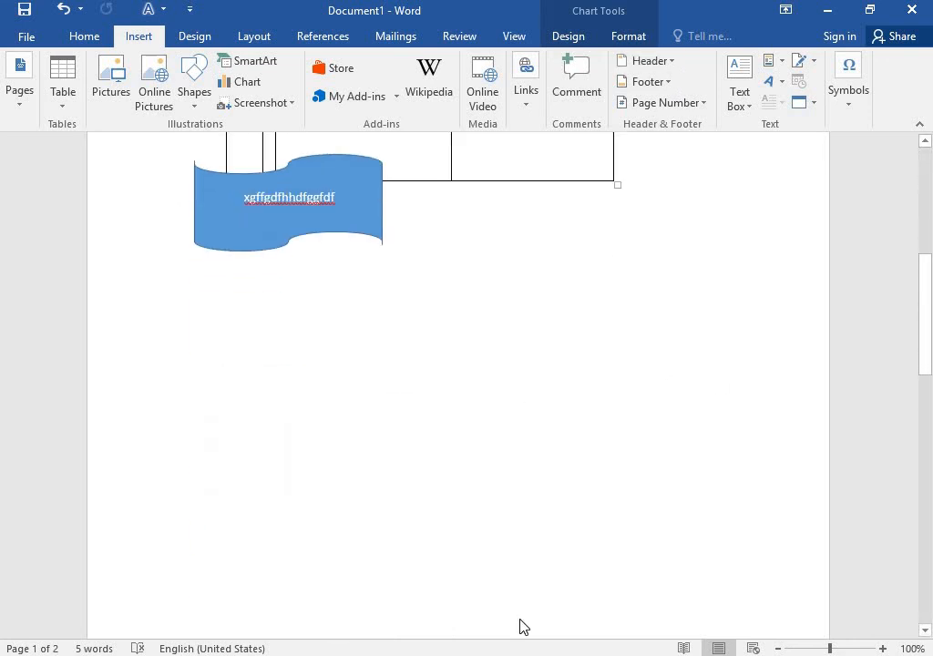
scroll(575, 434, "up", 6)
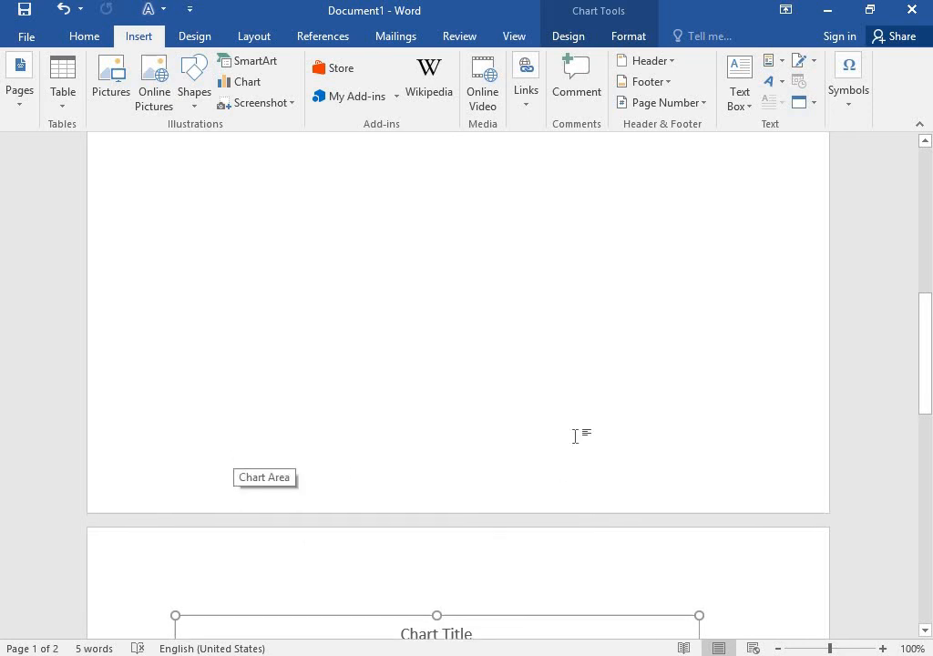
scroll(545, 261, "up", 3)
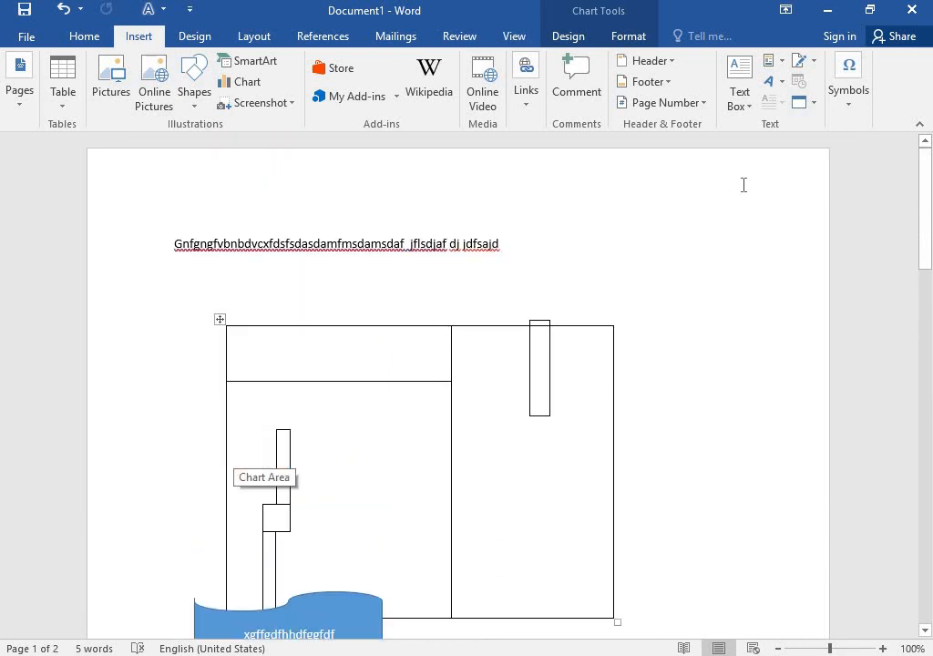
- Insert a Blank header, enter "Fhfdfdfh354" in it and select that text
left_click(665, 63)
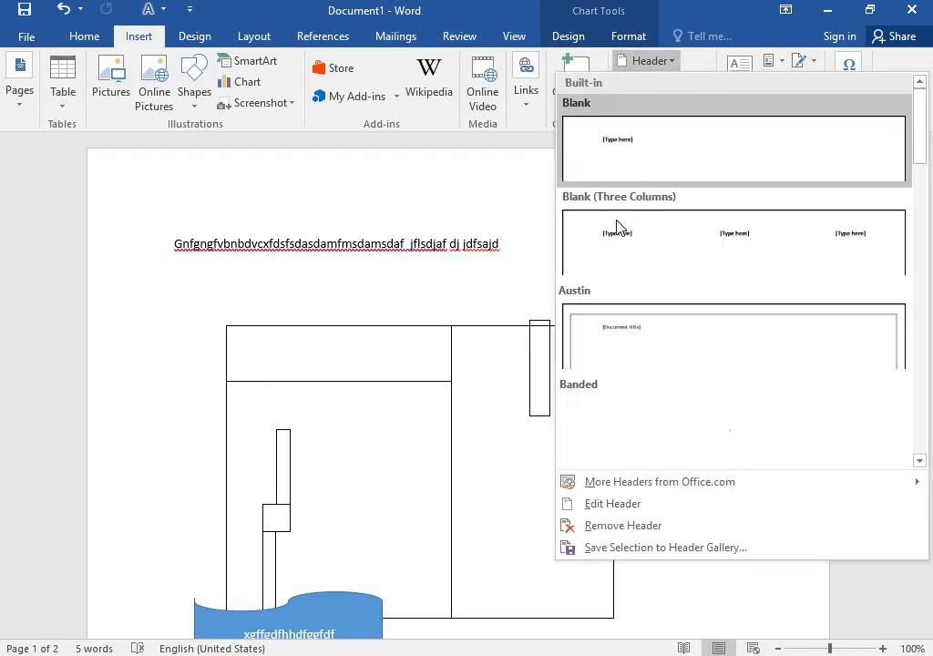
left_click(684, 156)
type("fh")
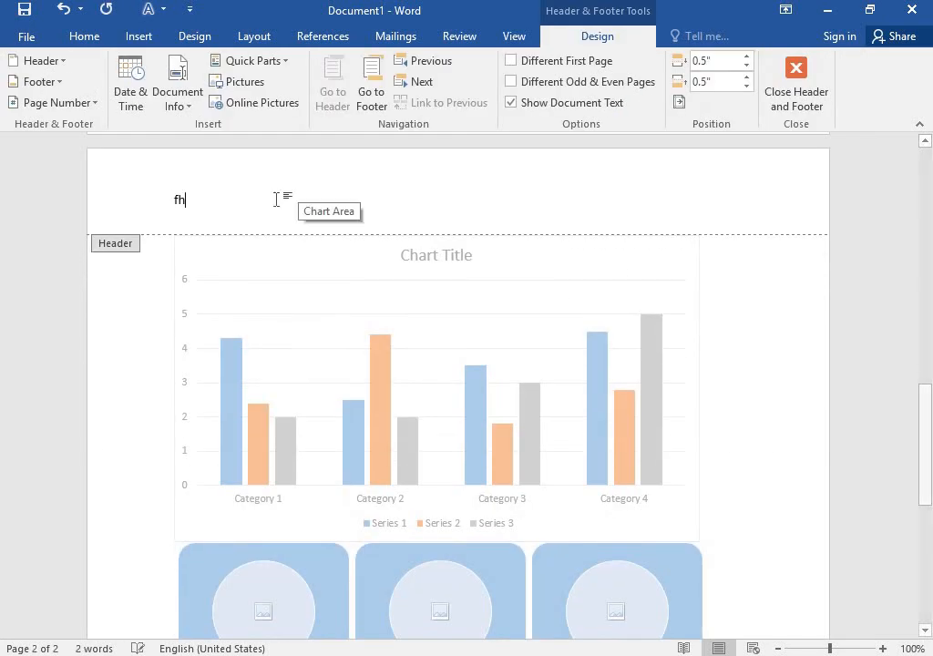
type("fdfdfh354")
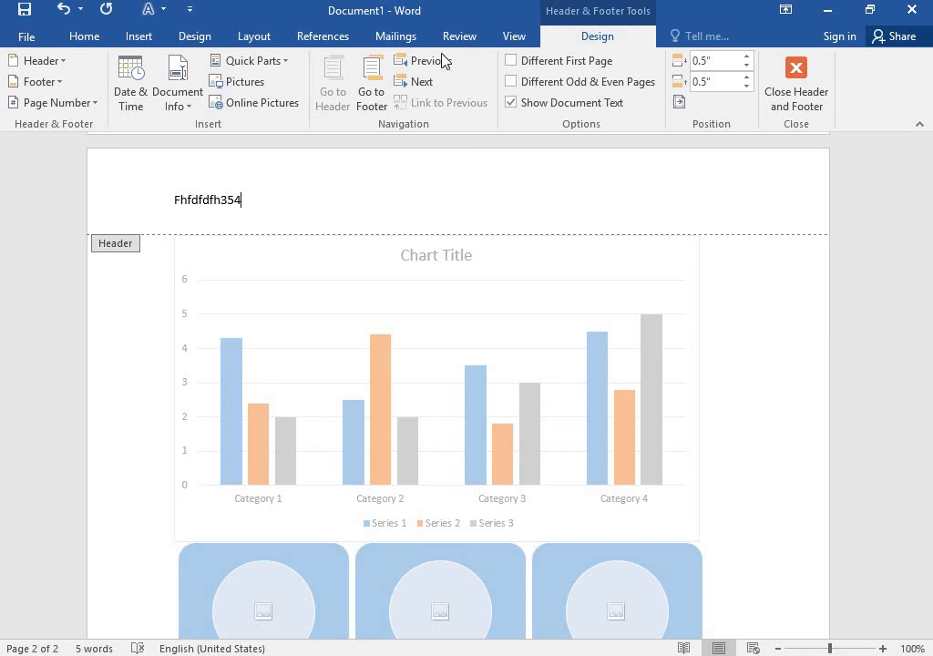
left_click(35, 190)
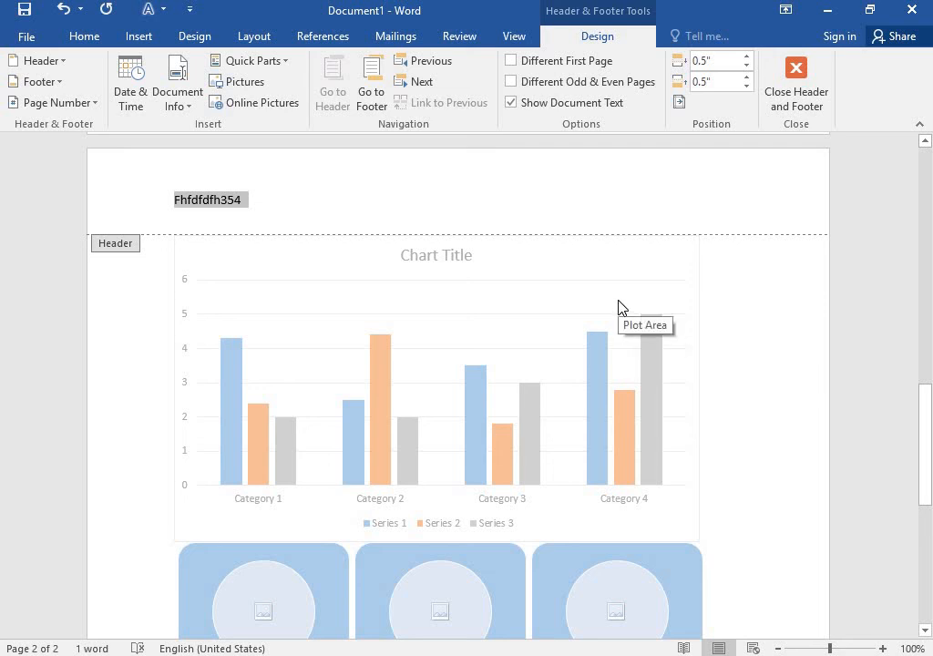
- Undo the header text, the column chart, the SmartArt graphic and the wave shape
key("ctrl+z")
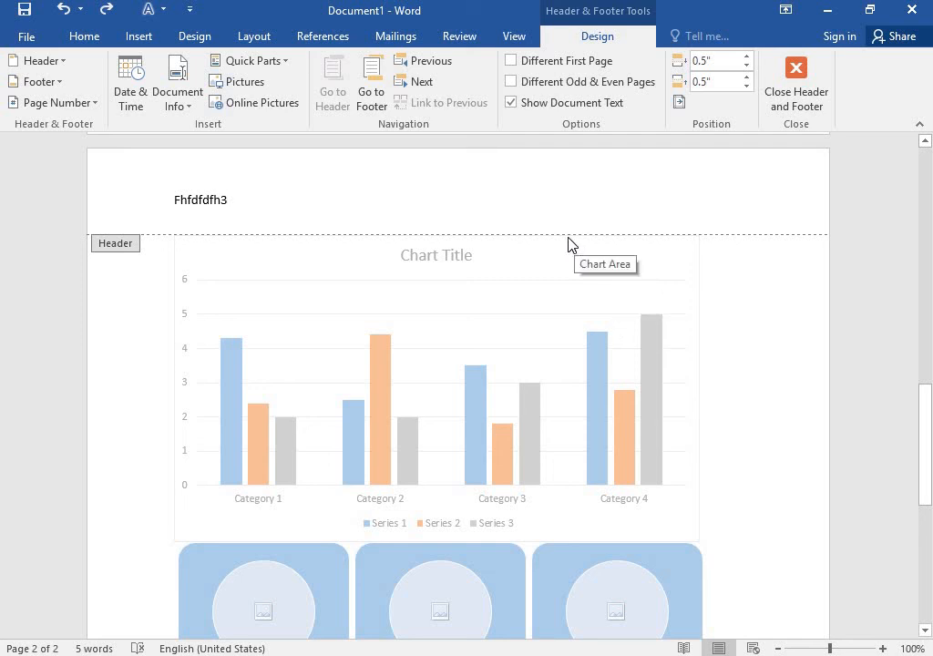
key("ctrl+z")
key("ctrl+z")
key("ctrl+z")
key("ctrl+z")
key("ctrl+z")
key("ctrl+z")
key("ctrl+z")
key("ctrl+z")
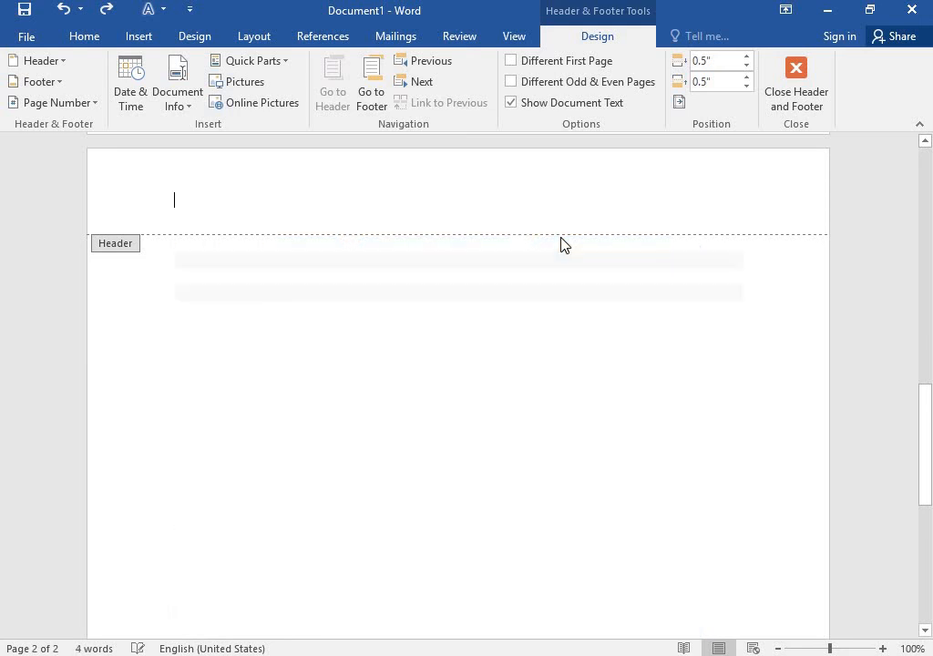
- Undo the style of the second page's table and the insertion of that table
key("ctrl+z")
key("ctrl+z")
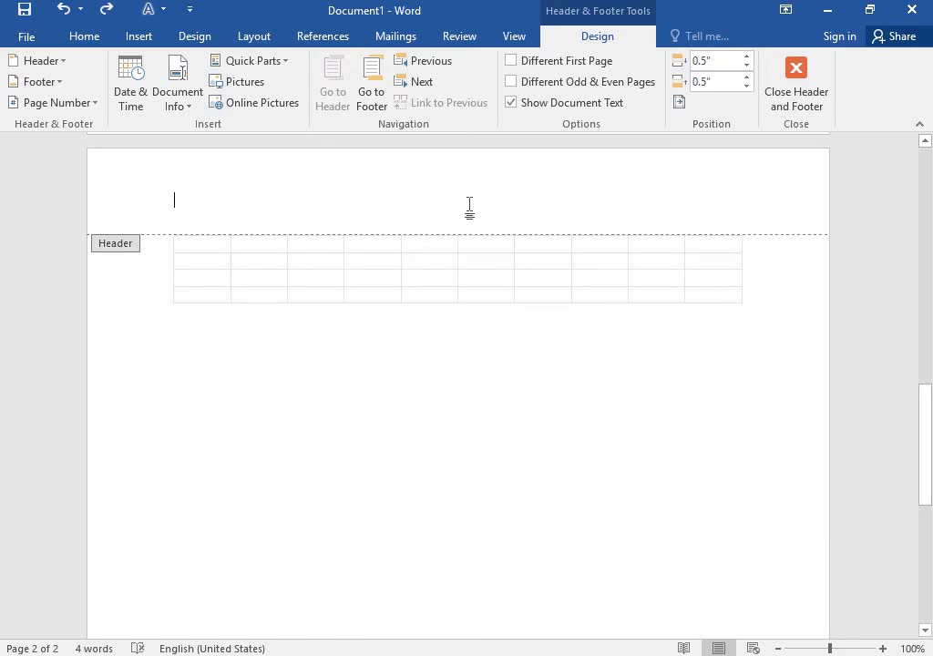
key("ctrl+z")
key("ctrl+z")
key("ctrl+z")
key("ctrl+z")
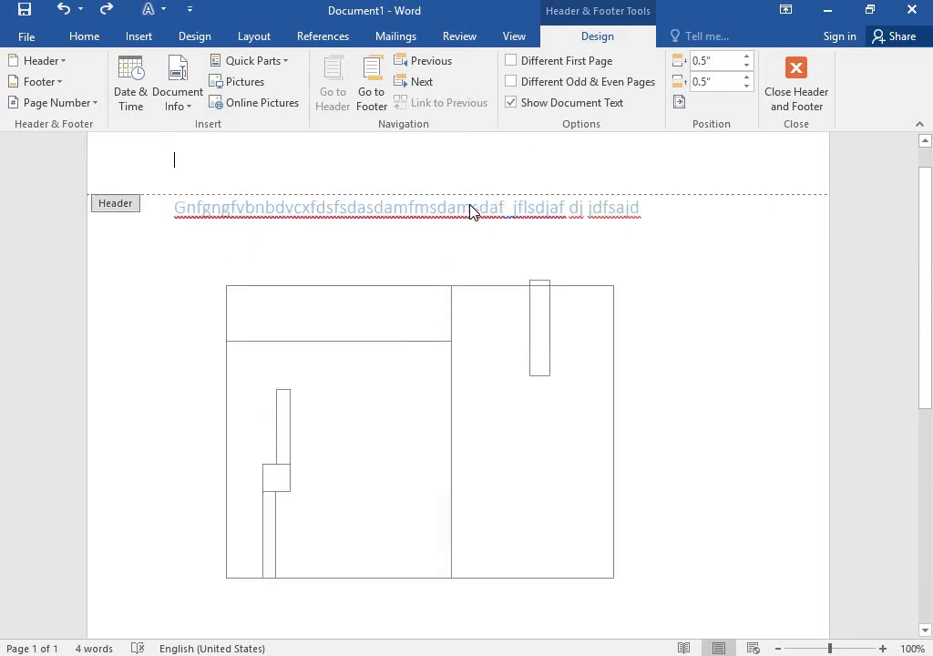
key("ctrl+z")
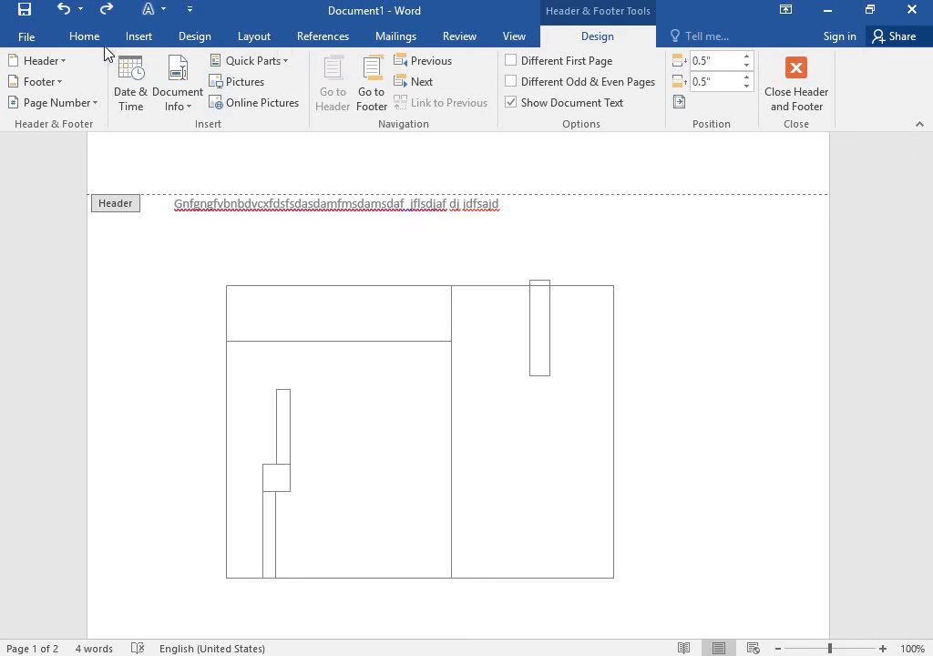
- Look over the page number placement and formatting options without choosing one
left_click(139, 35)
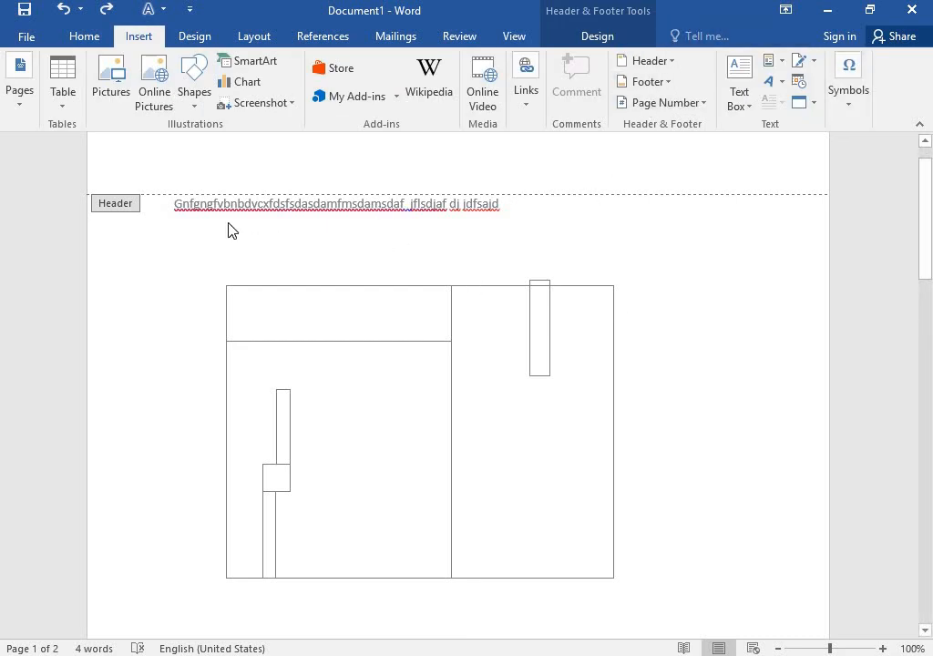
left_click(668, 103)
mouse_move(642, 132)
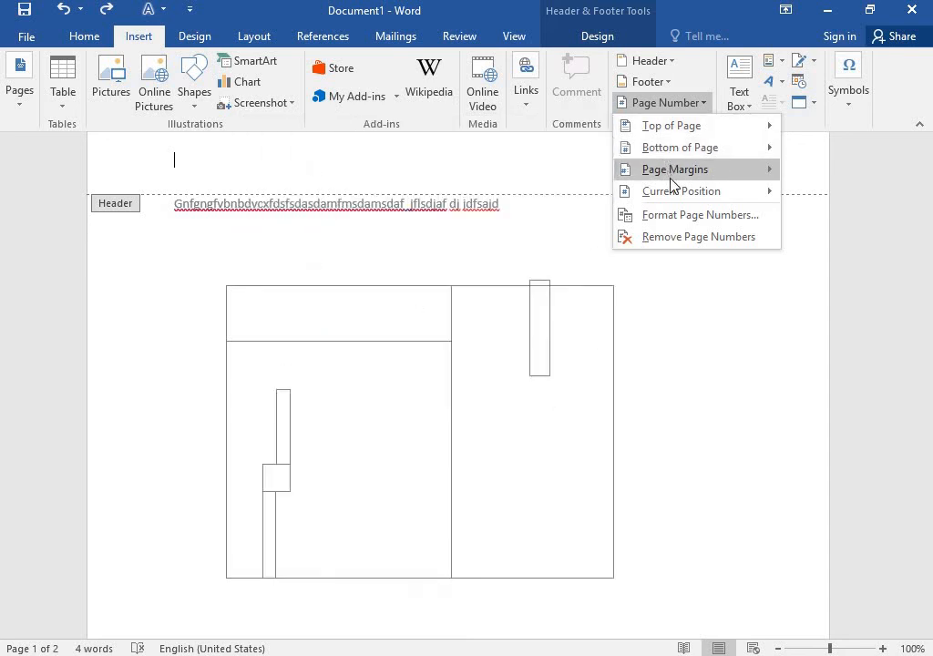
mouse_move(686, 175)
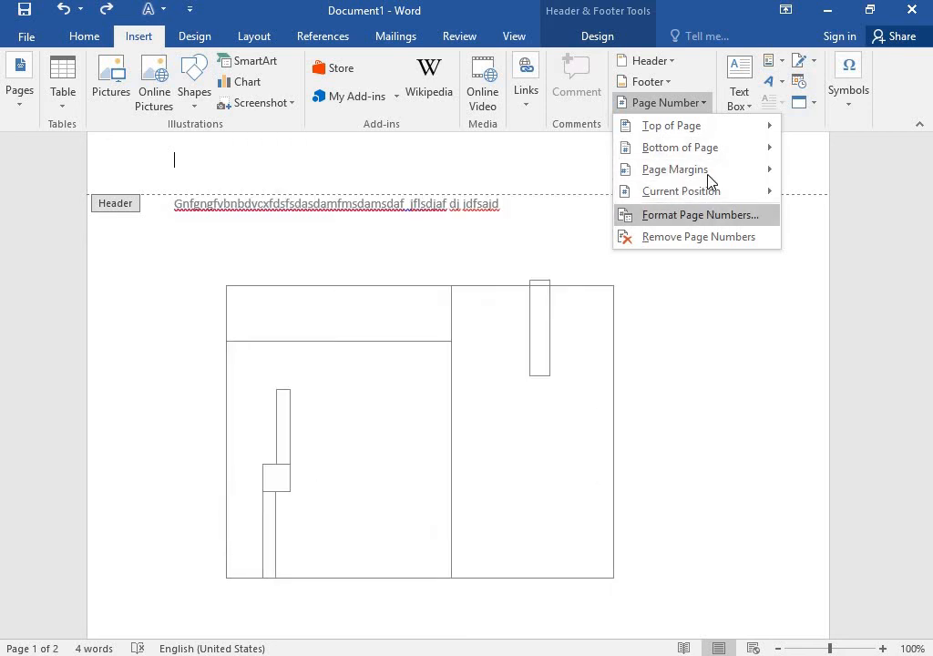
left_click(627, 266)
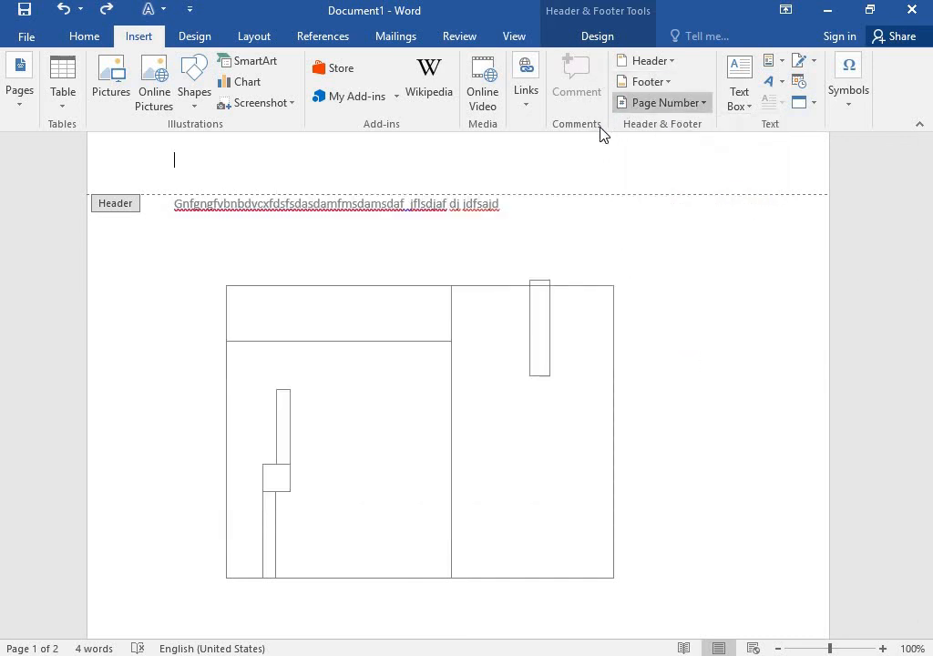
left_click(703, 103)
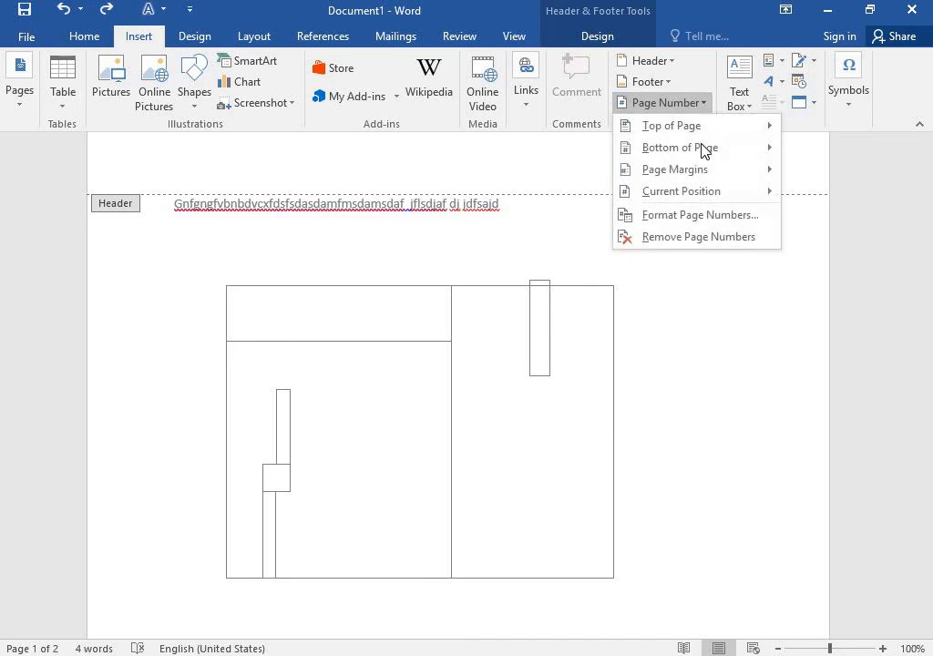
mouse_move(702, 194)
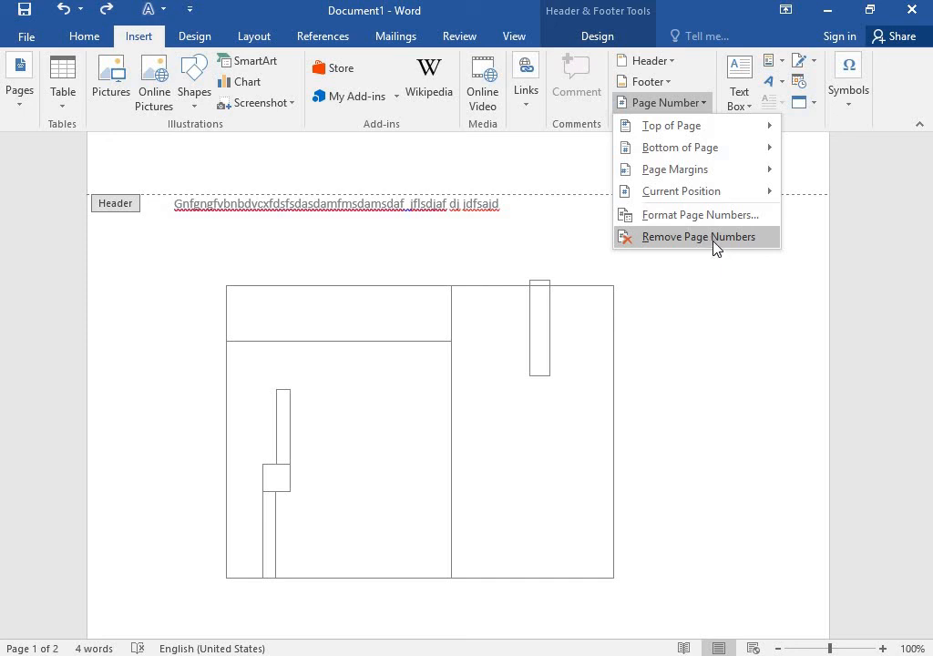
left_click(724, 368)
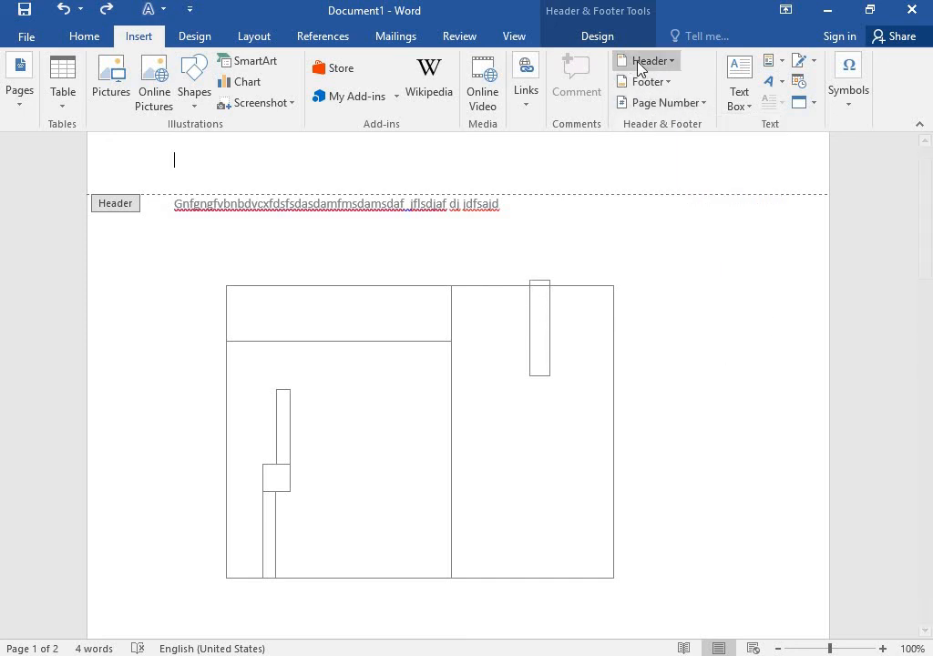
- Insert the Banded Sidebar text box and replace its placeholder body text with "asdasdasddas"
left_click(753, 115)
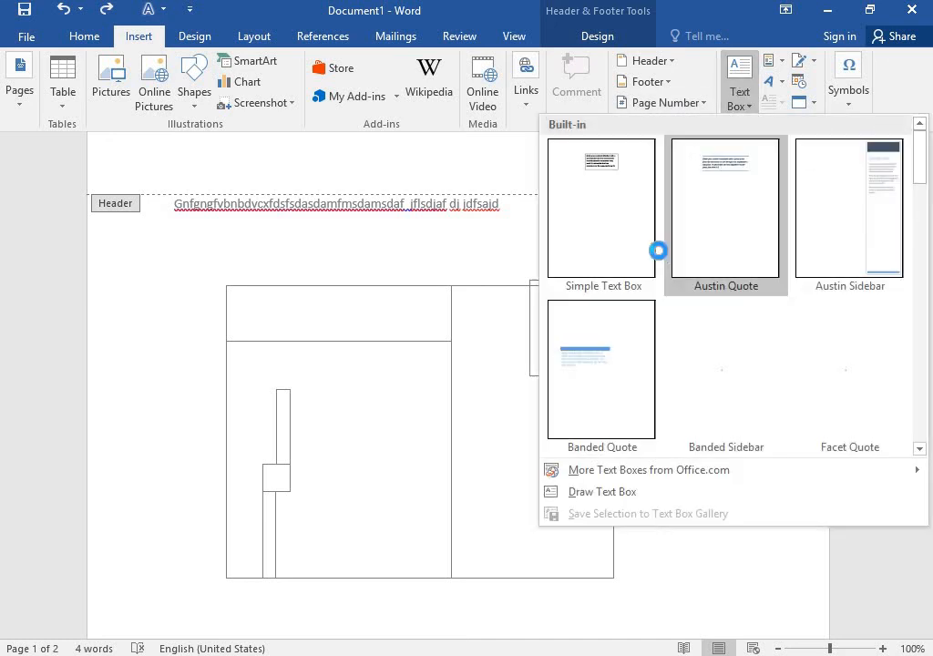
left_click(762, 390)
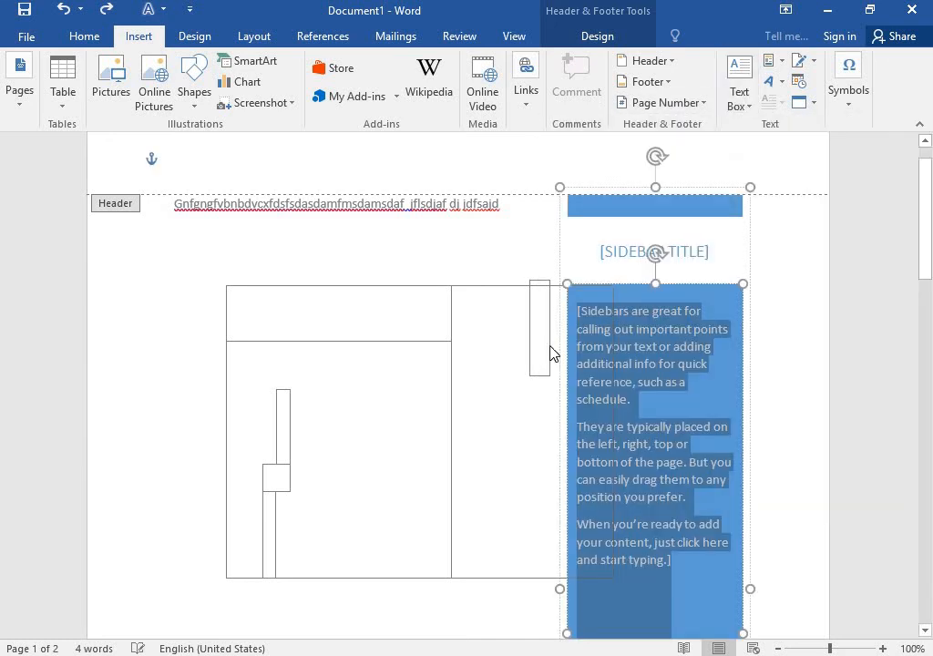
type("asdasdasddas")
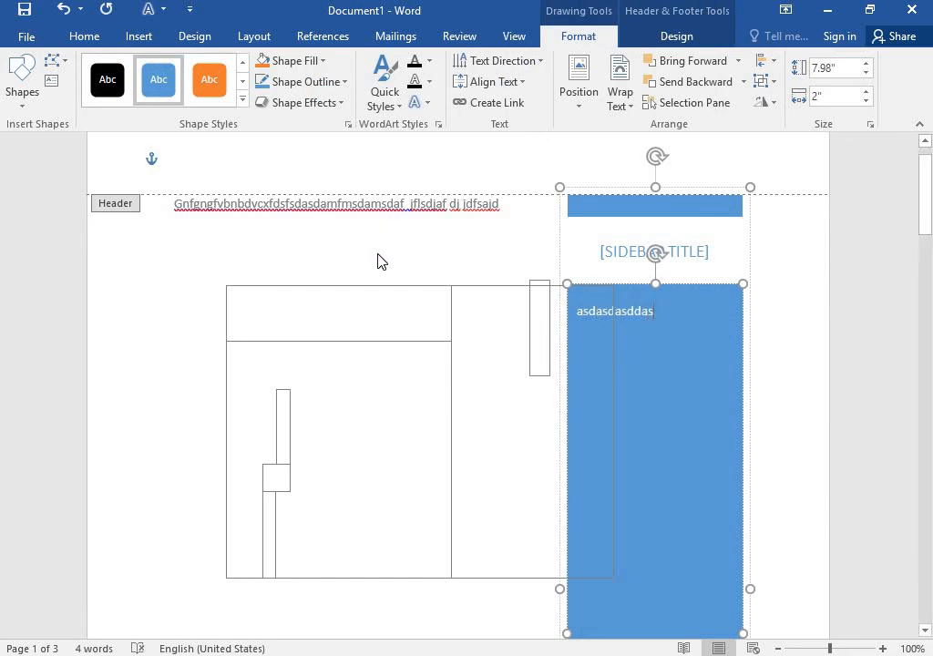
left_click(139, 36)
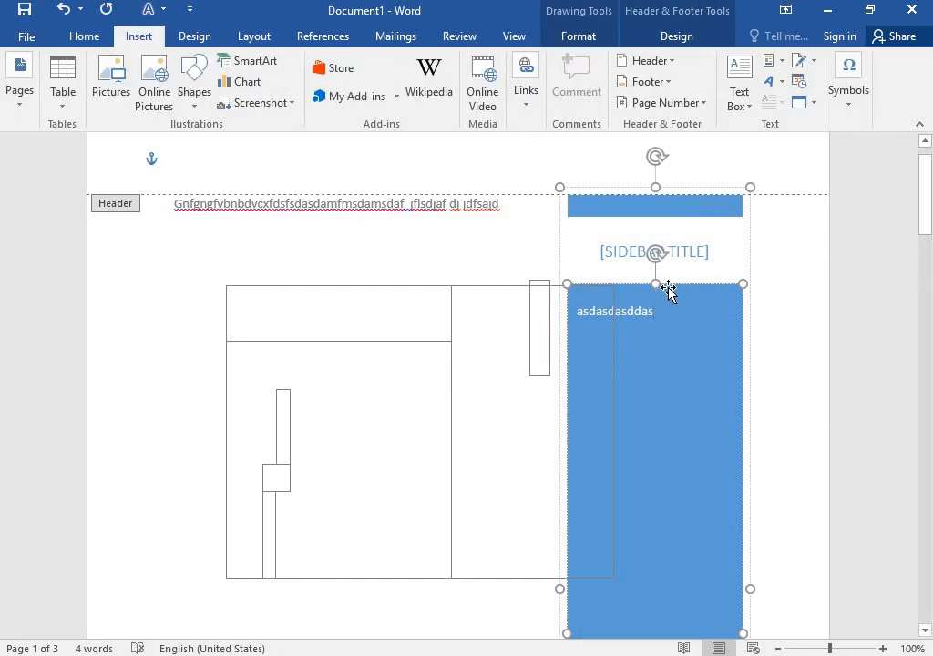
- Undo the sidebar typing back to "a" and rotate the blue text box counterclockwise so it slants across the page
key("ctrl+z")
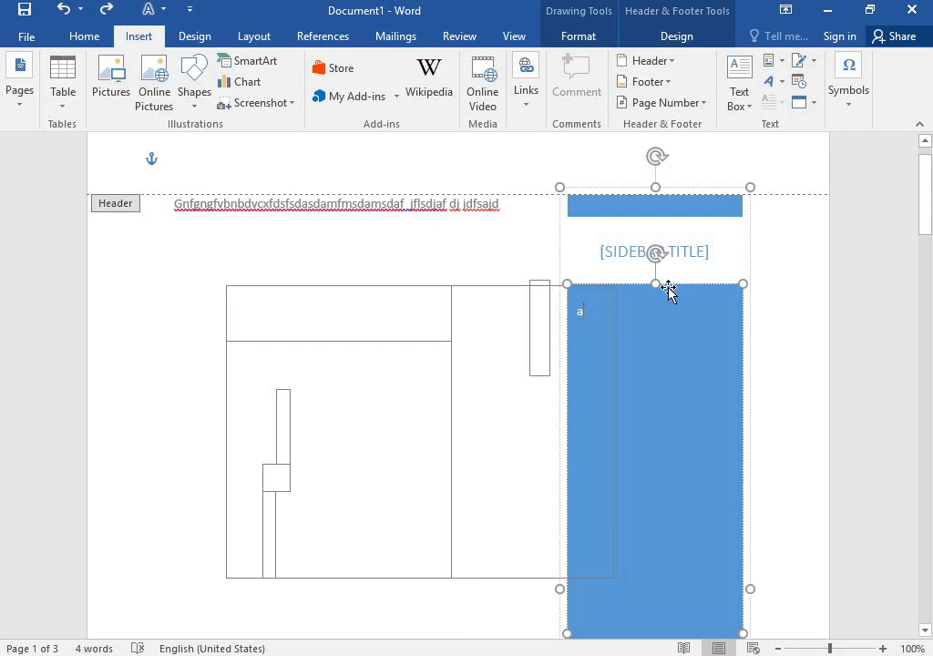
key("ctrl+y")
left_click_drag(656, 255, 358, 392)
key("ctrl+z")
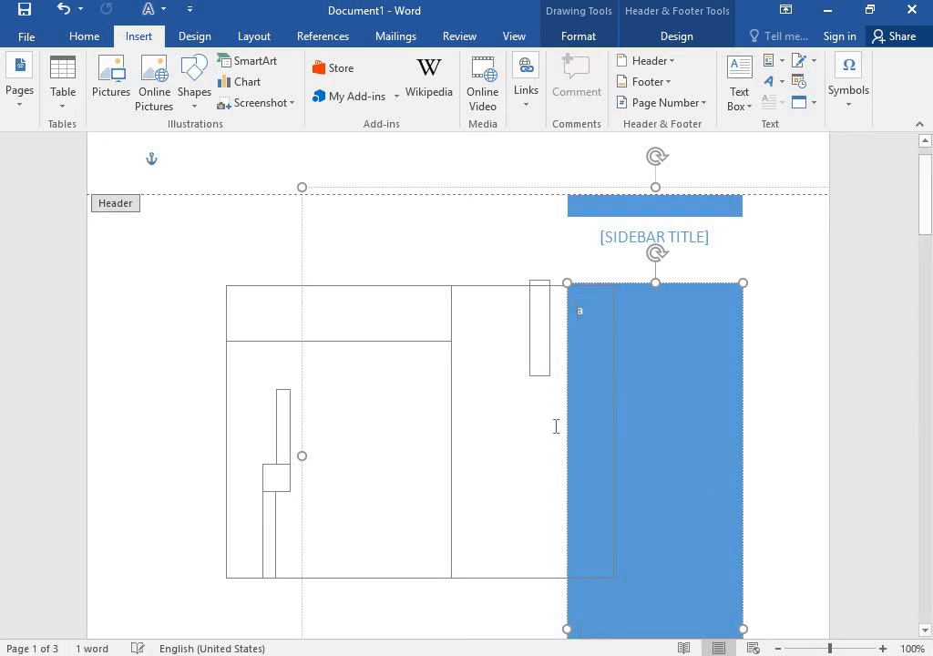
key("ctrl+y")
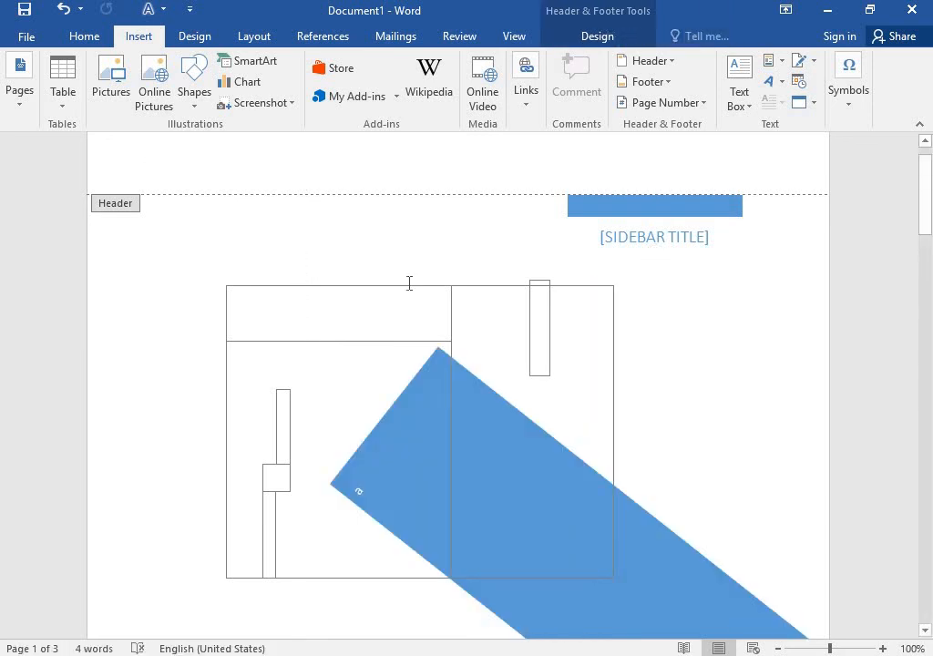
scroll(402, 257, "down", 12)
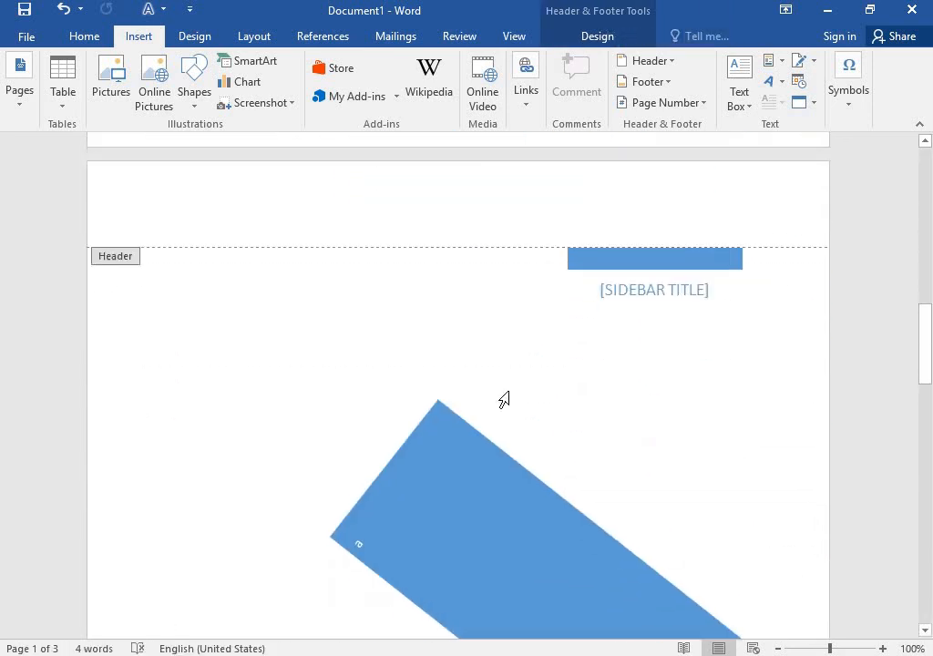
scroll(322, 296, "up", 15)
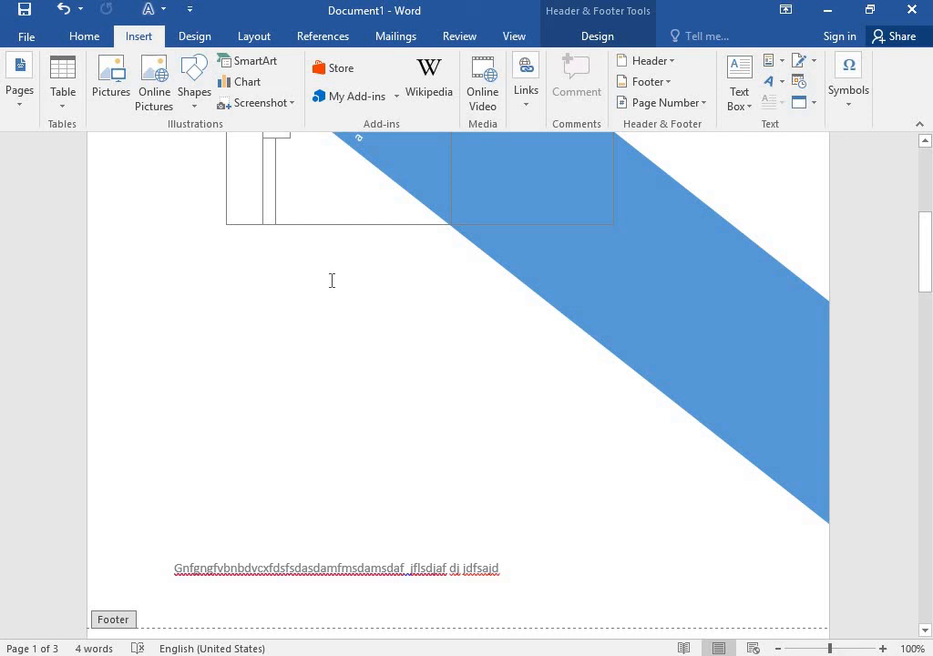
- Create a new blank document, dismiss its activation notice, maximize the window and enter "dbhsfhsgfdgfg"
key("ctrl+n")
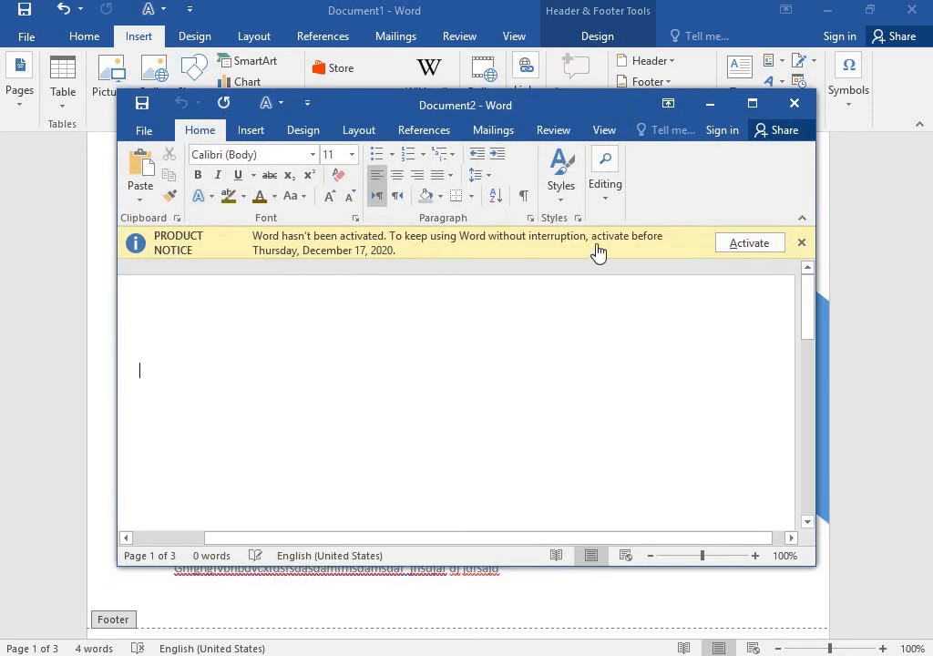
left_click(803, 244)
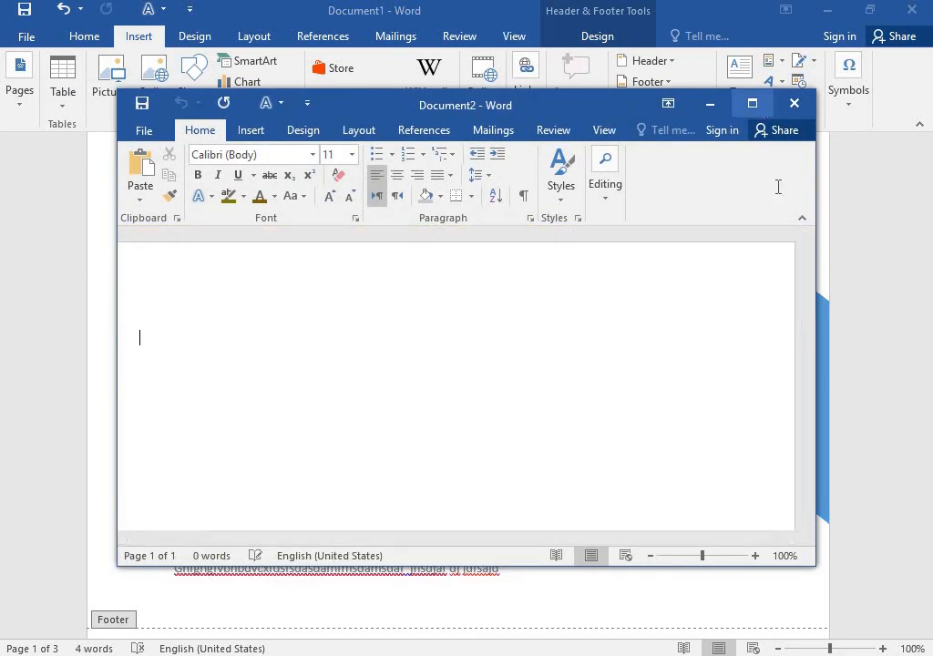
left_click(752, 103)
type("dbhsfhsgfdgfg")
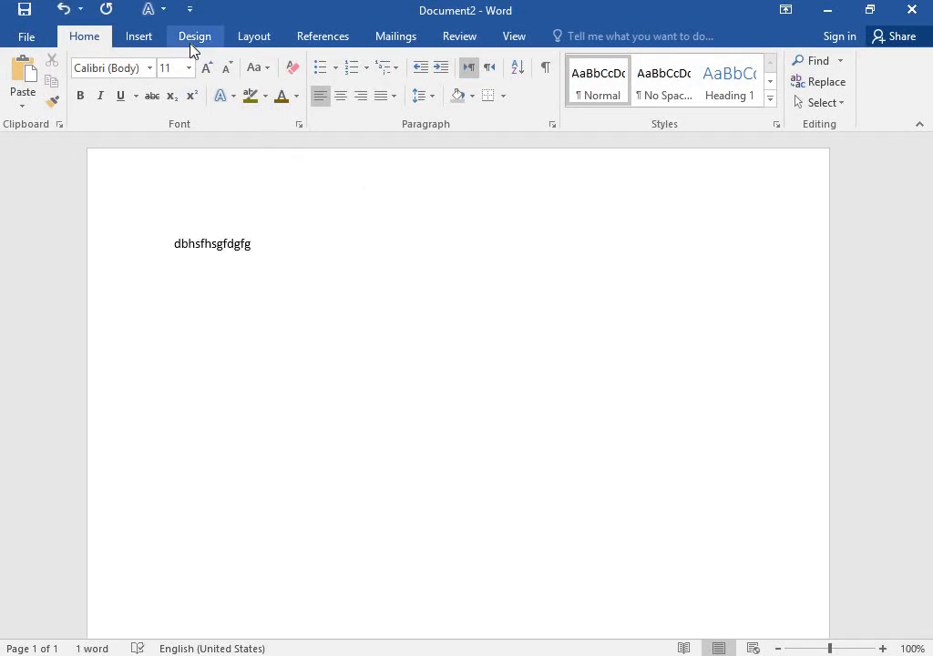
- Insert a WordArt object in the solid blue shadowed style beneath the sample text
left_click(142, 37)
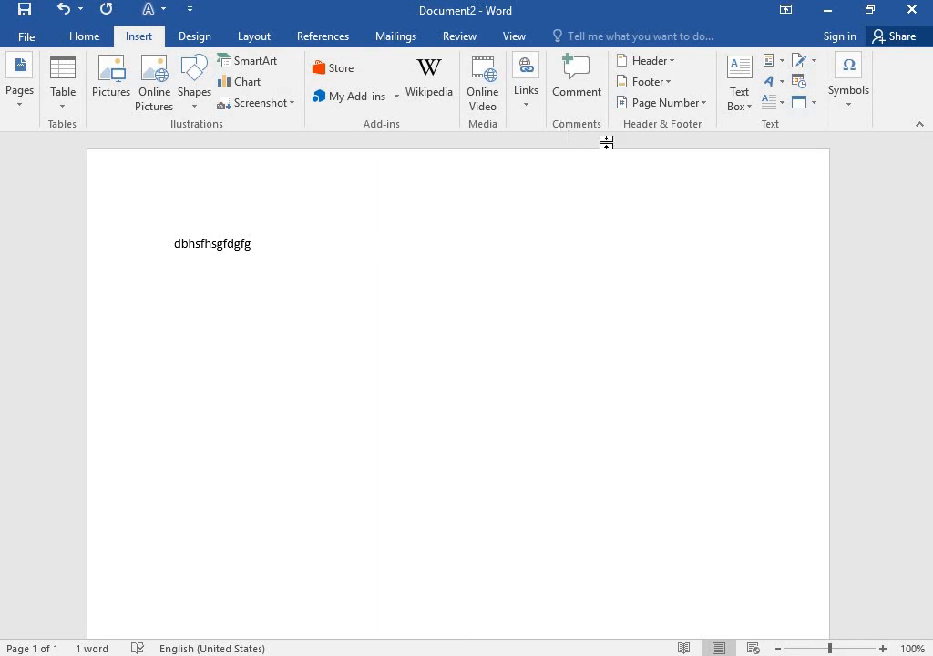
left_click(773, 84)
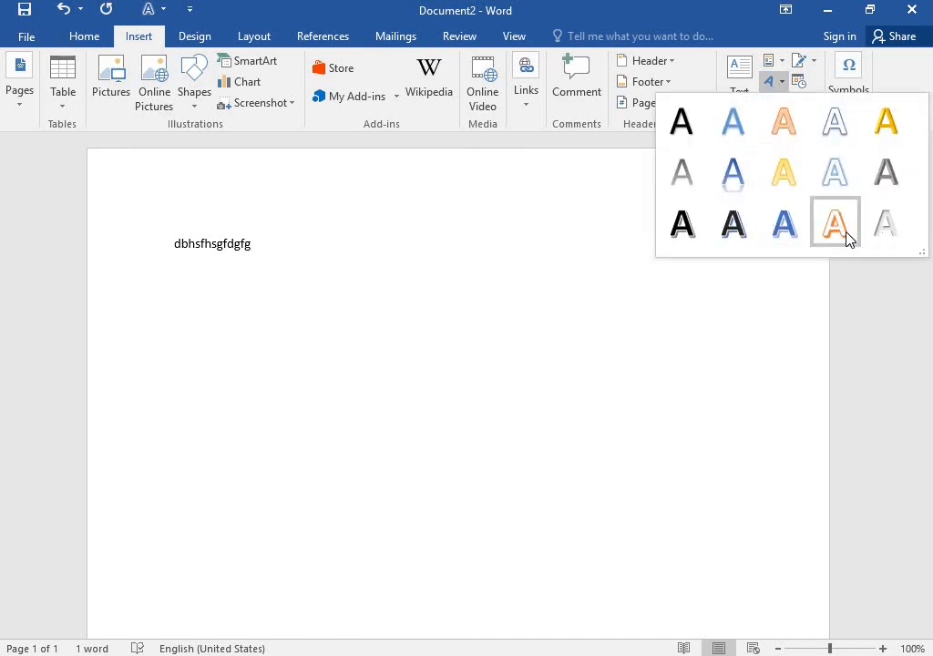
left_click(782, 223)
left_click(377, 374)
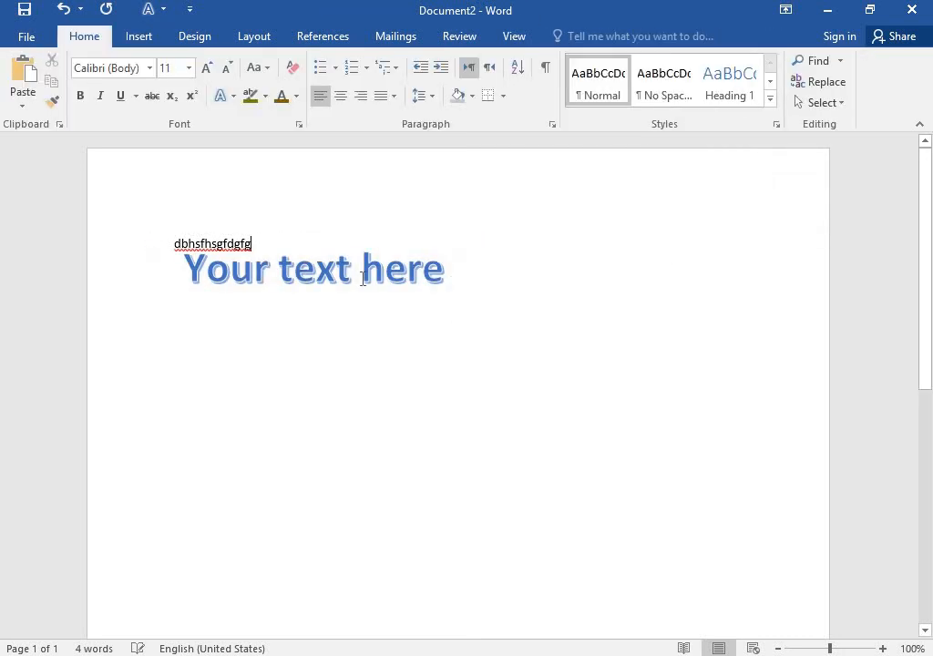
- Add filler characters before "here" in the WordArt, and delete text until only "ere" remains
left_click(362, 268)
type("gdf")
type("dfsadsdfsd")
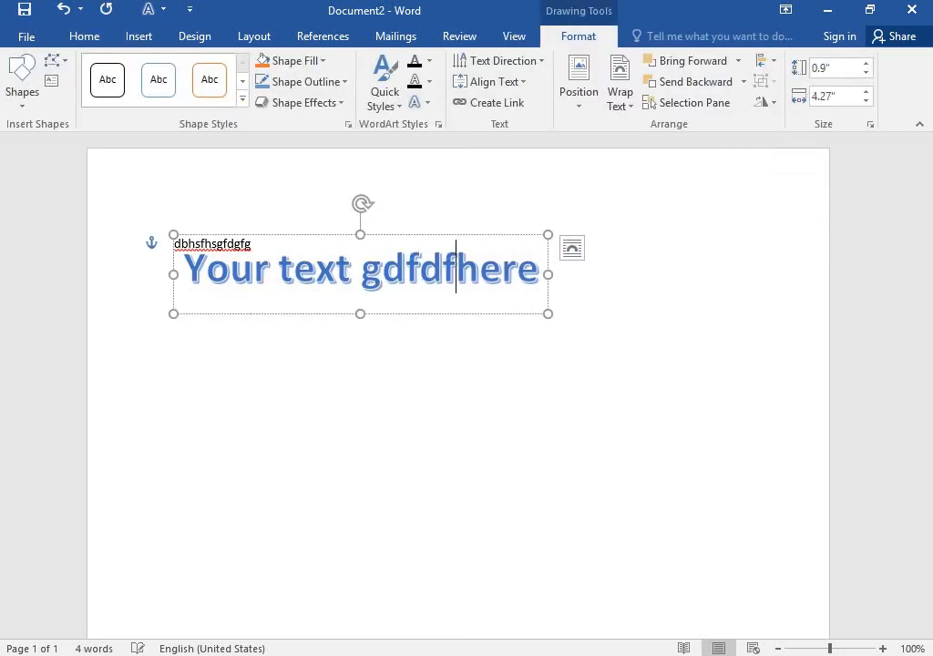
key("BackSpace")
key("BackSpace")
key("BackSpace")
key("BackSpace")
key("BackSpace")
key("BackSpace")
key("BackSpace")
key("BackSpace")
key("BackSpace")
key("BackSpace")
key("BackSpace")
key("BackSpace")
key("BackSpace")
key("BackSpace")
key("BackSpace")
key("BackSpace")
key("BackSpace")
key("BackSpace")
key("BackSpace")
key("BackSpace")
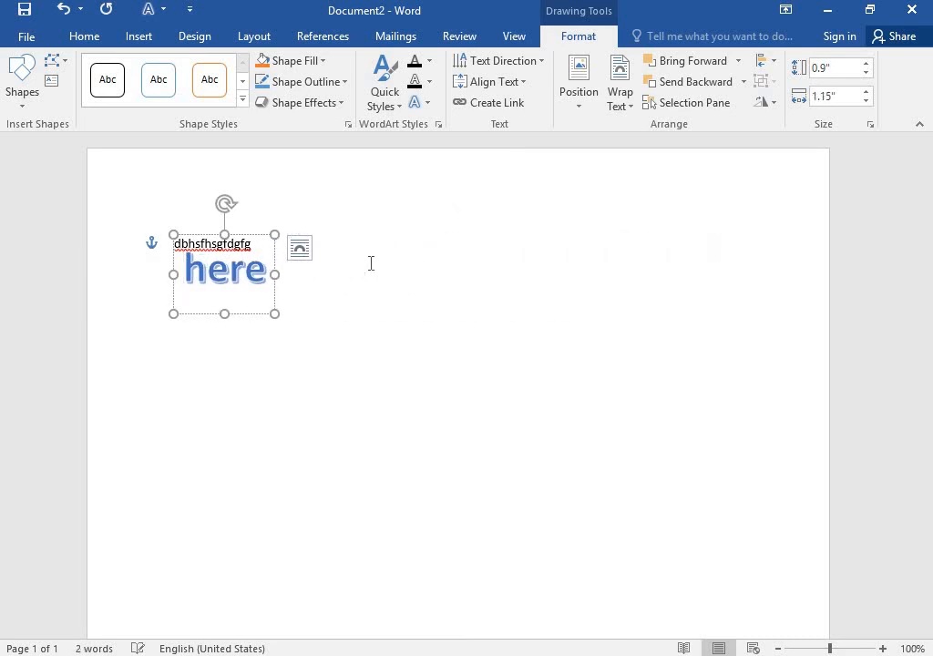
key("Delete")
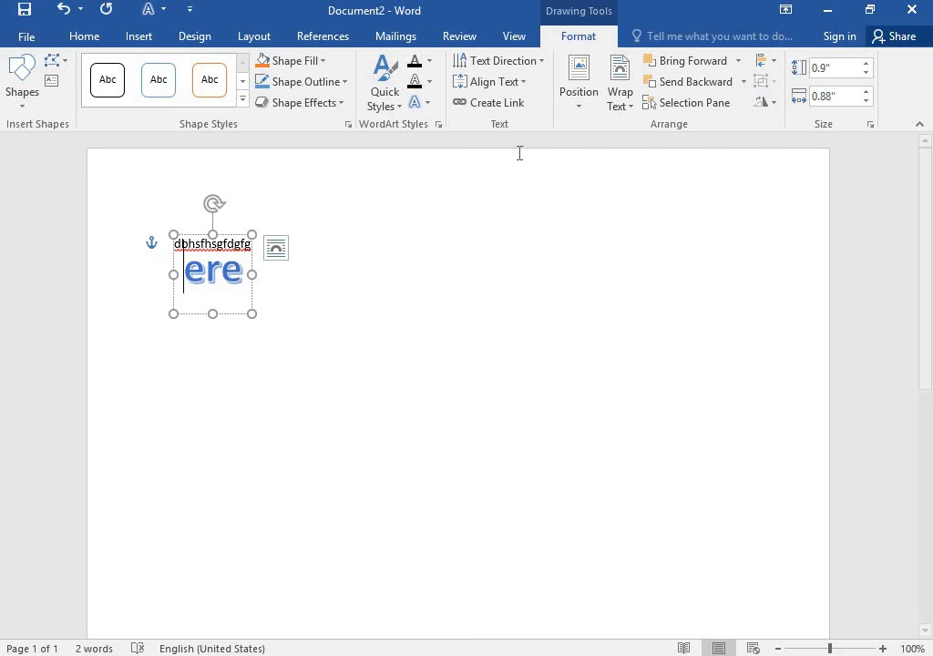
left_click(518, 152)
- Add the characters "sfddsf" after "dbh" in the sample text line
left_click(138, 36)
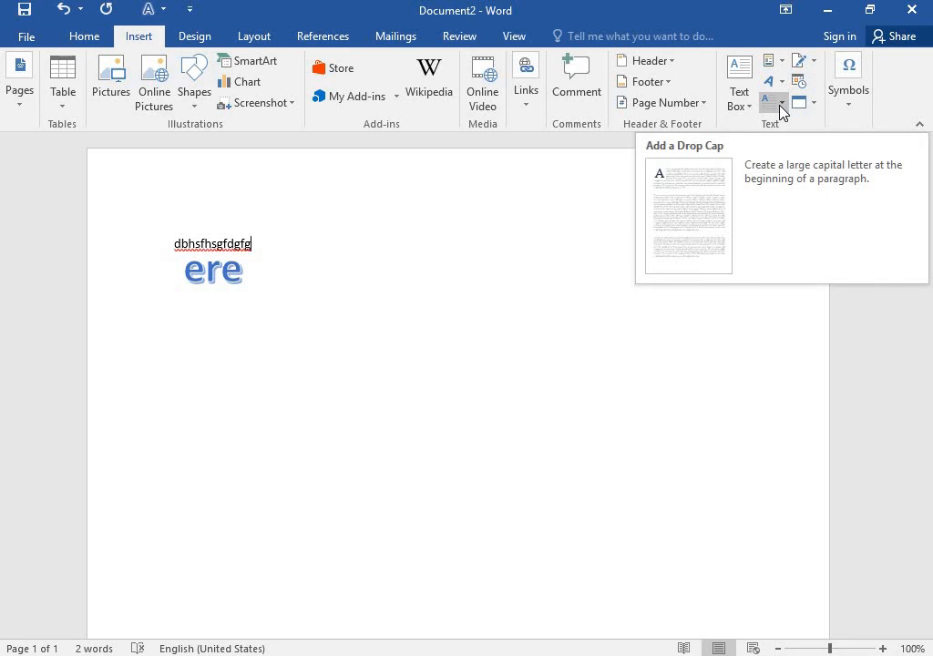
left_click(781, 111)
left_click(364, 238)
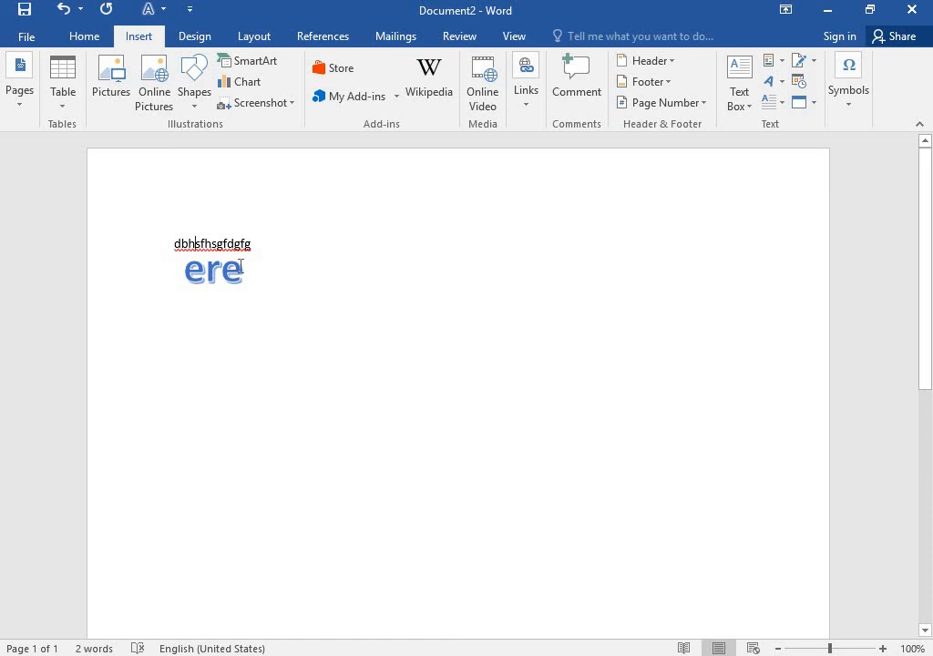
type("ddsfsf")
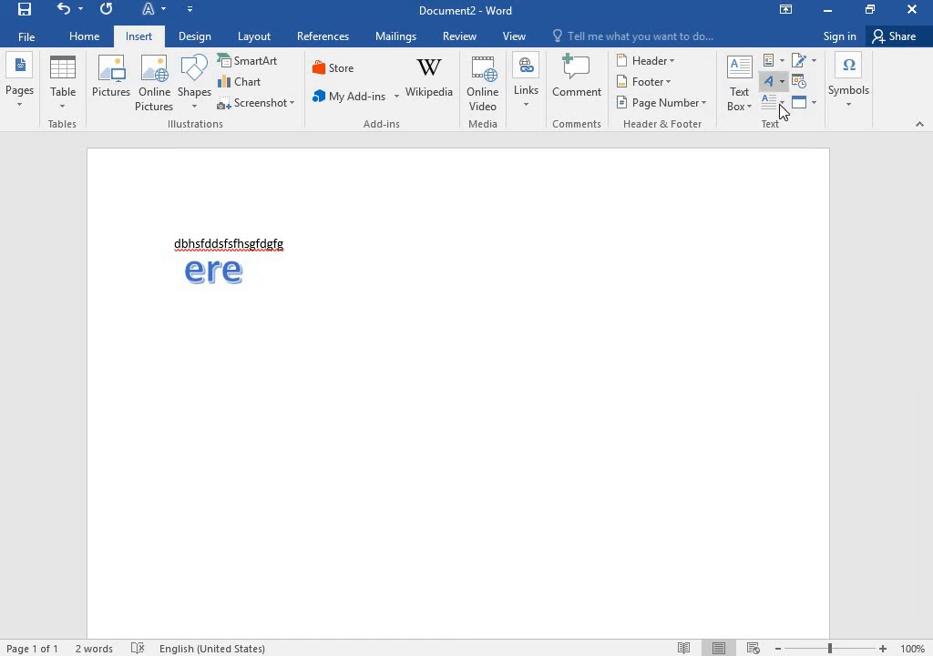
left_click(772, 103)
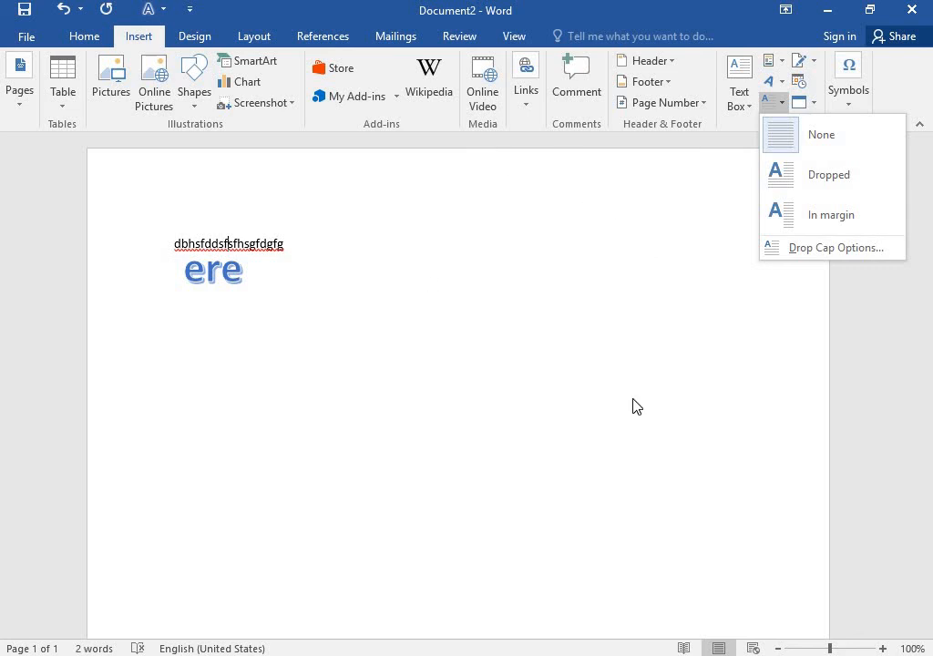
left_click(465, 278)
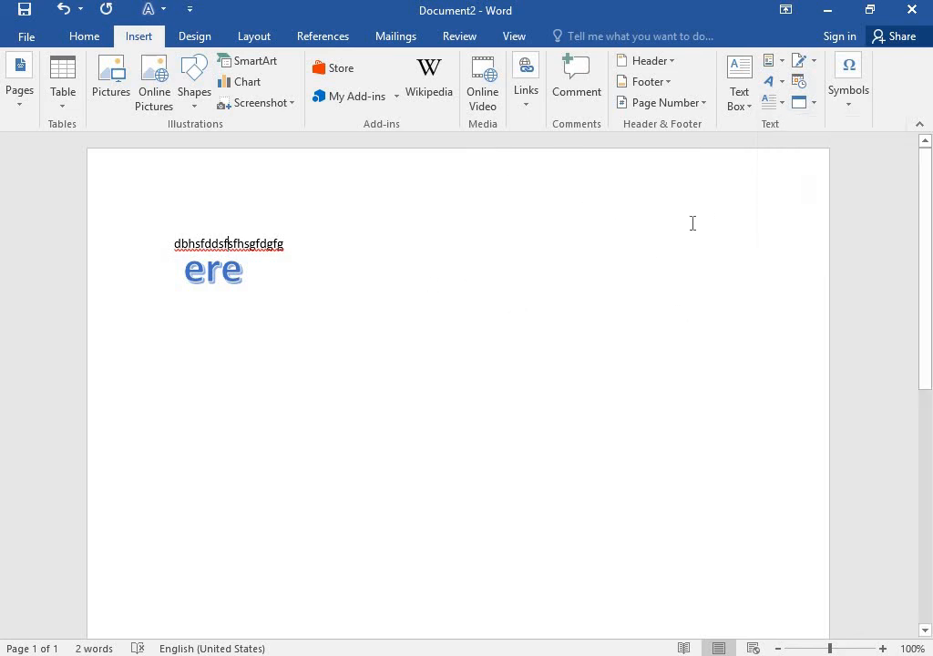
right_click(803, 67)
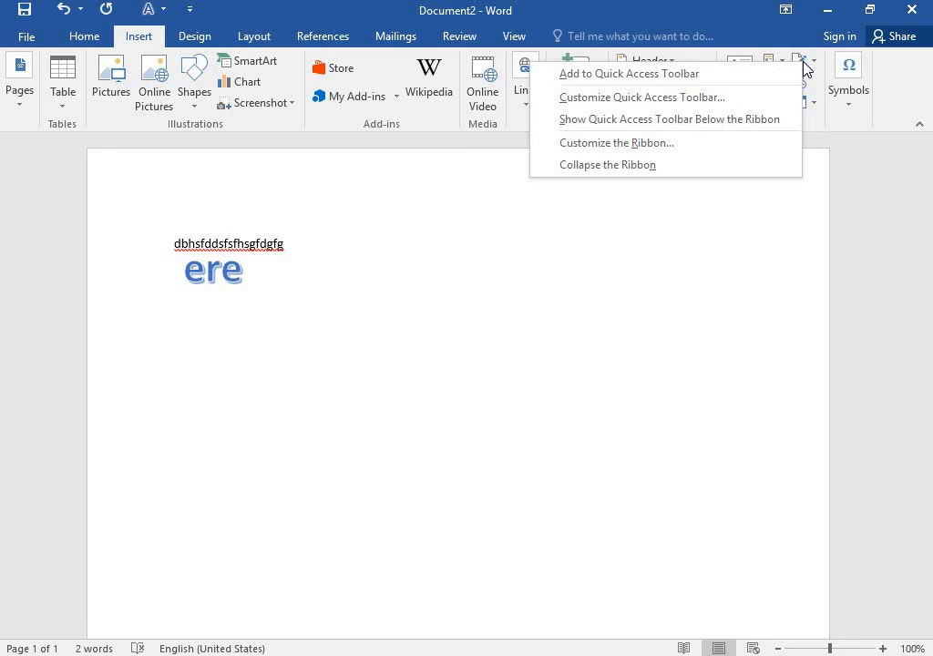
left_click(823, 237)
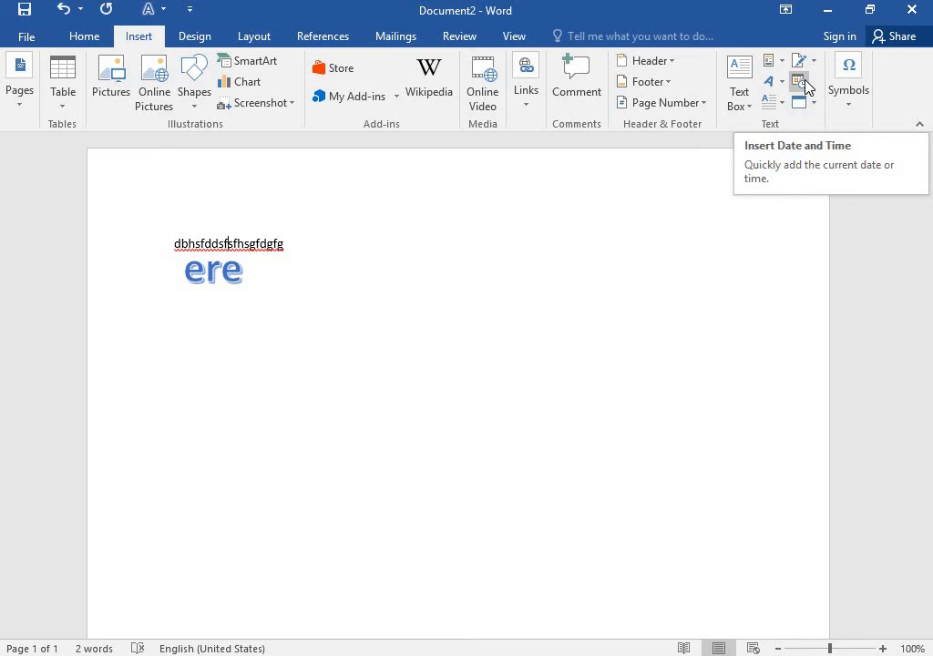
left_click(813, 103)
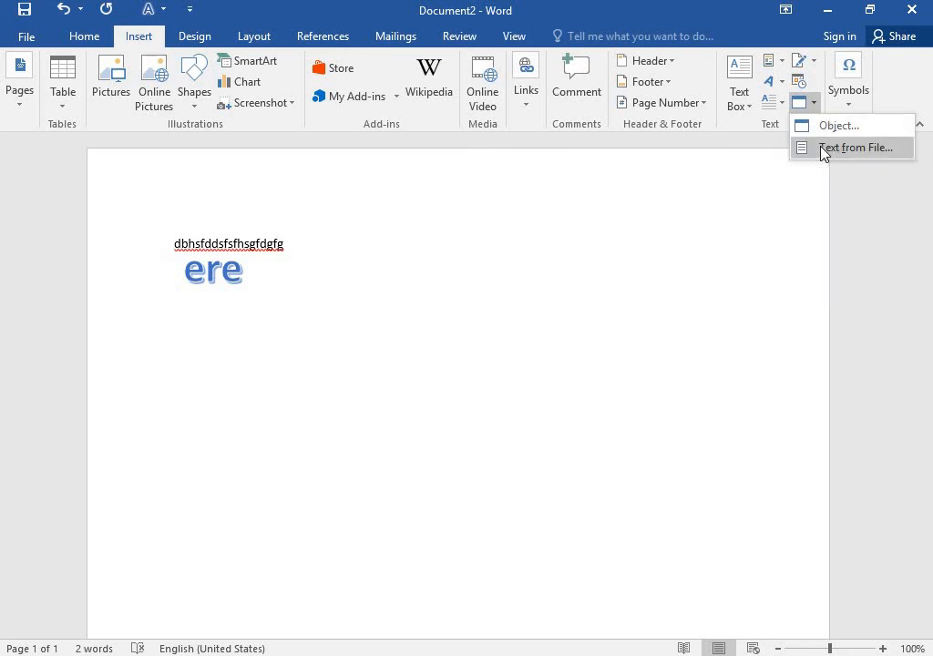
left_click(836, 203)
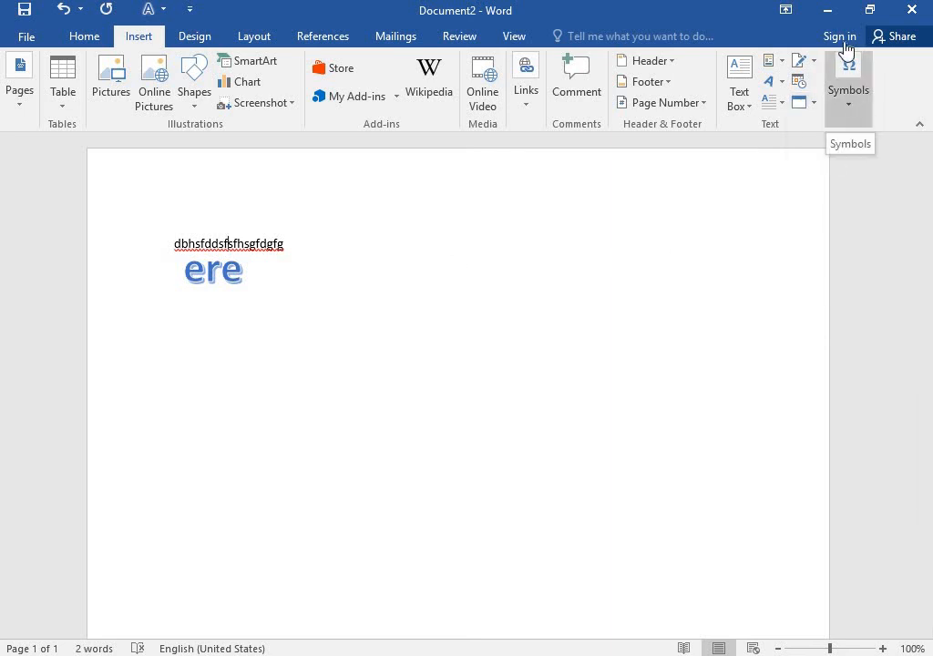
- Insert a blank equation placeholder within the sample text and add "safdfd" at the end of the line
left_click(848, 121)
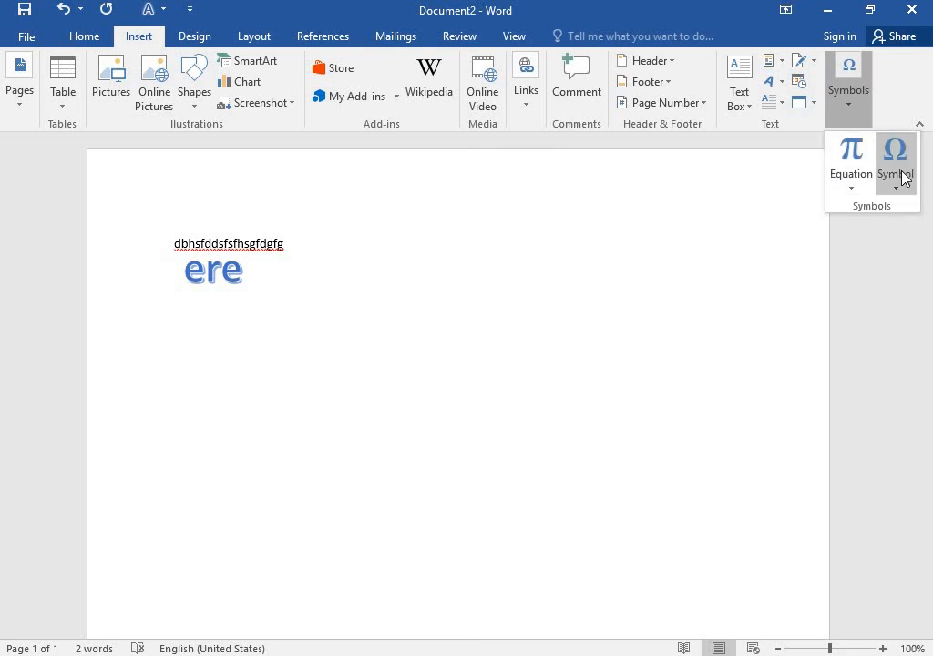
left_click(848, 170)
left_click(487, 275)
type("safdfd")
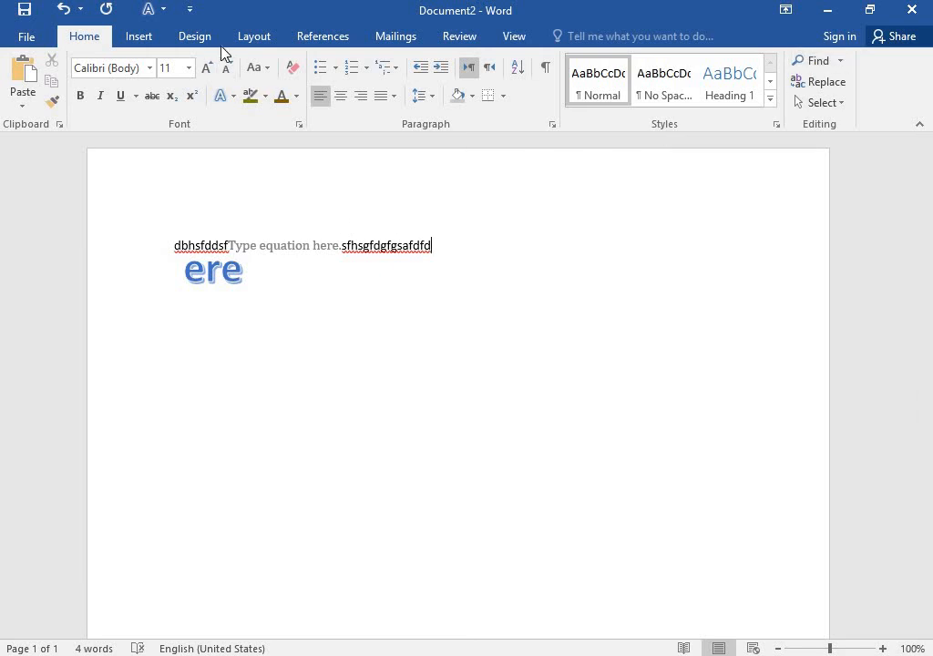
- Apply the document style set that has a capitalized title and capitalized heading
left_click(194, 36)
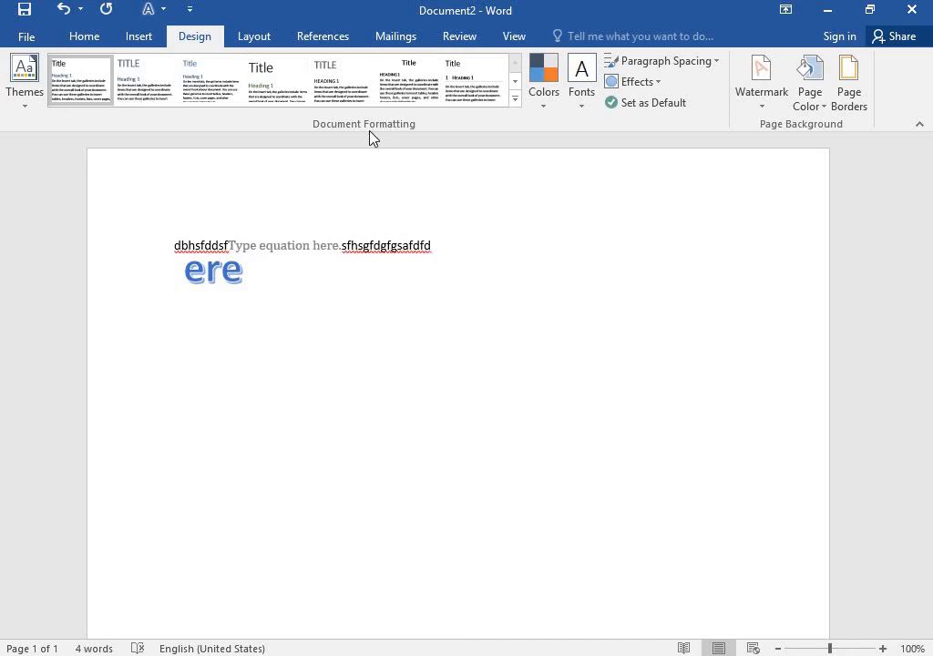
left_click(271, 72)
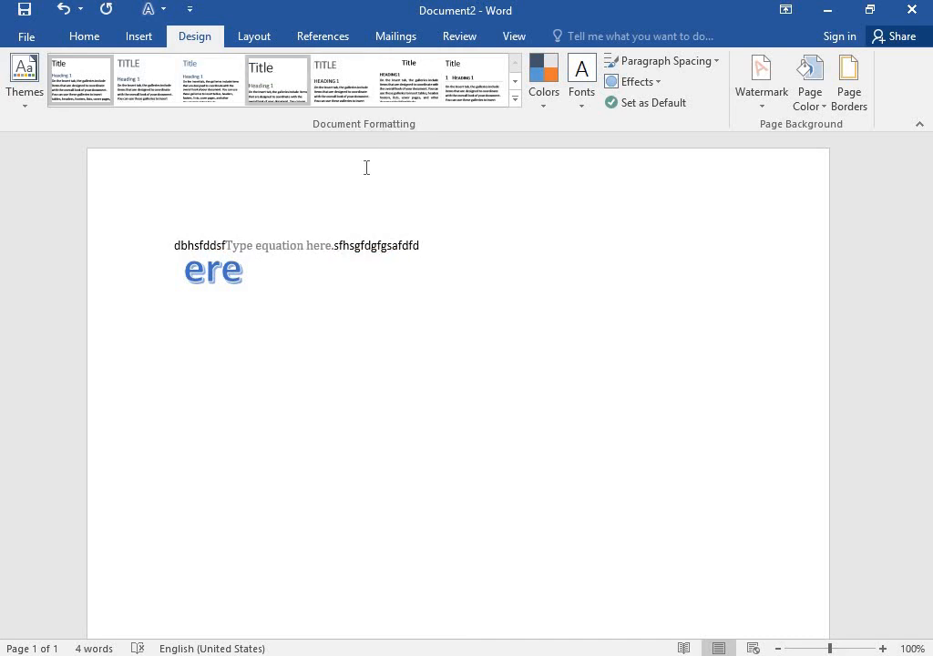
left_click(338, 90)
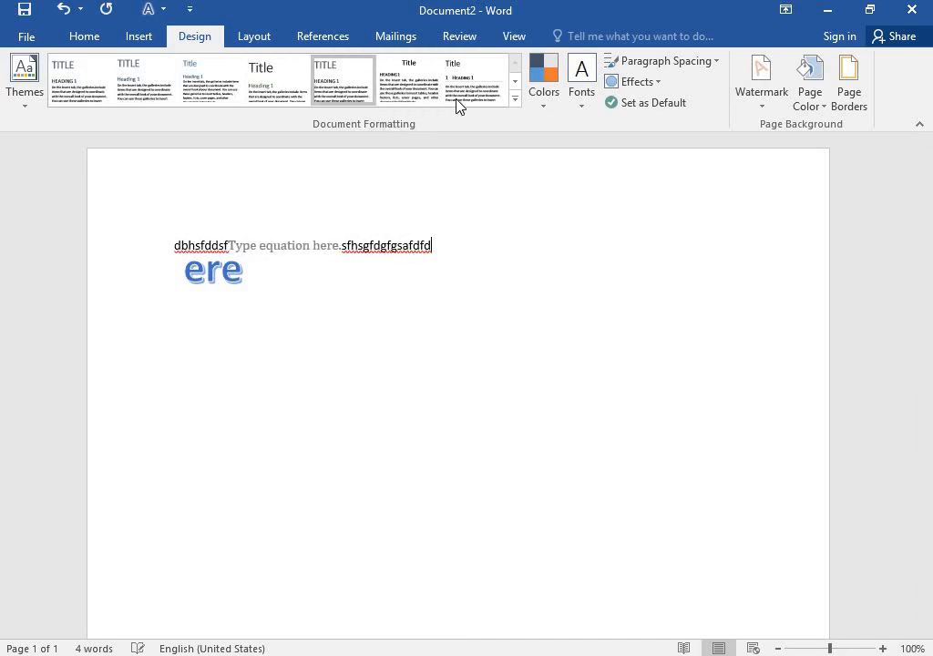
- Add "dfs" at the end of the sample line and apply the Lines (Simple) style set to the document
left_click(191, 80)
type("dfs")
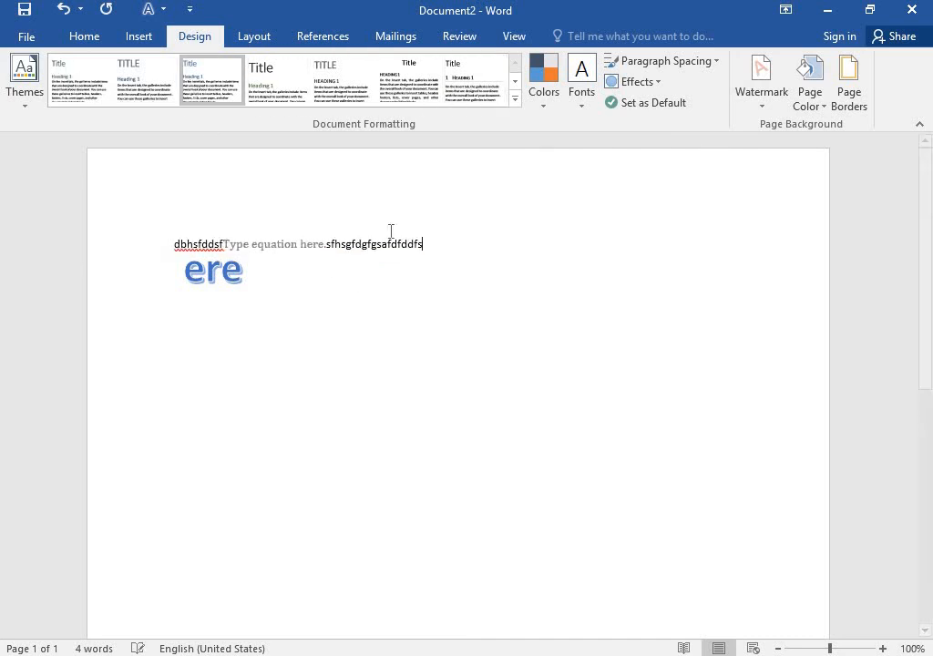
left_click(514, 99)
left_click(269, 196)
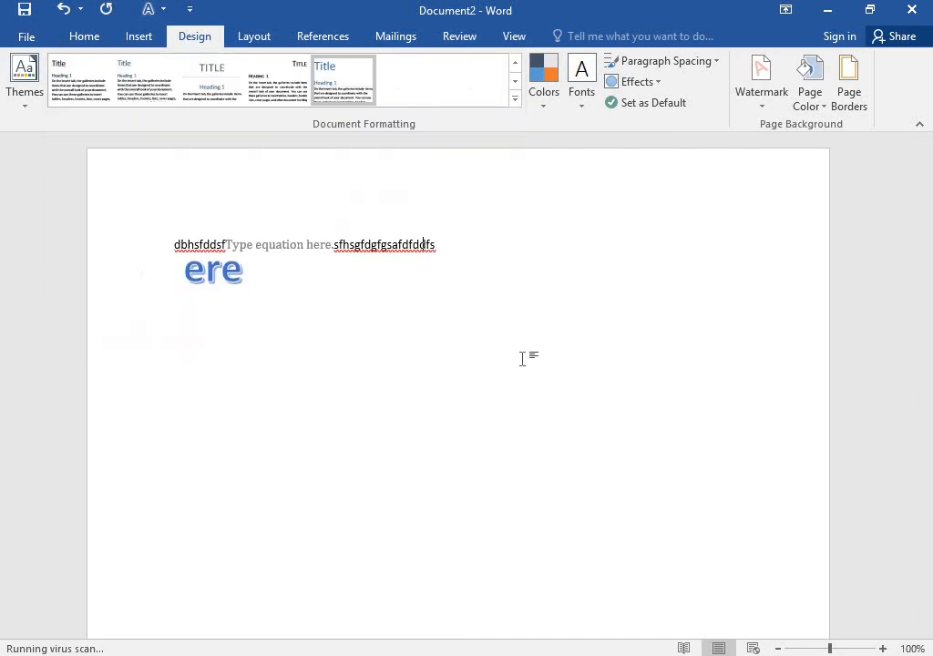
- Change the document's theme colors to Median and its theme fonts to Arial
left_click(544, 82)
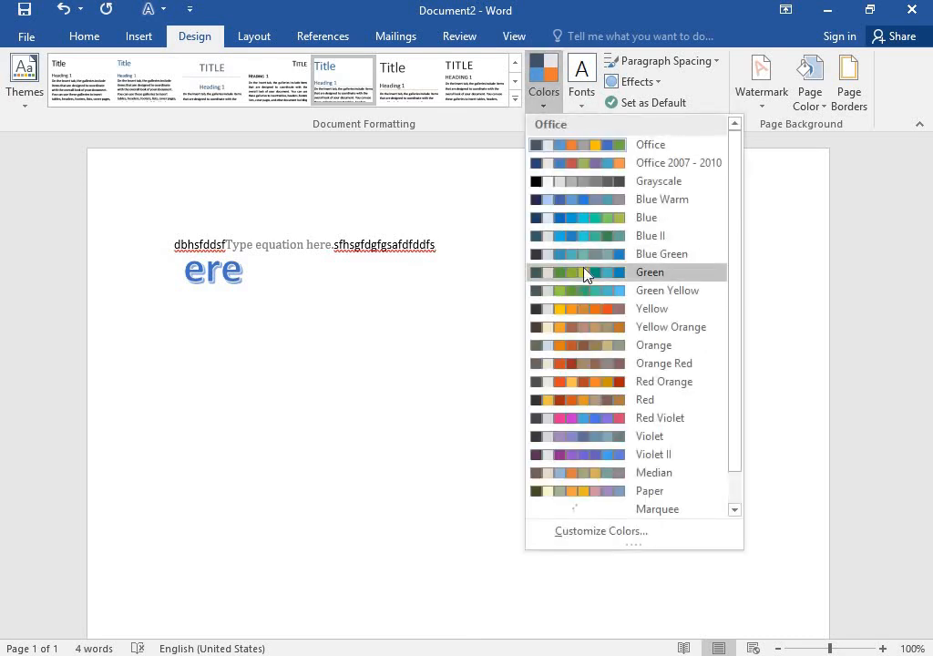
left_click(570, 471)
left_click(583, 91)
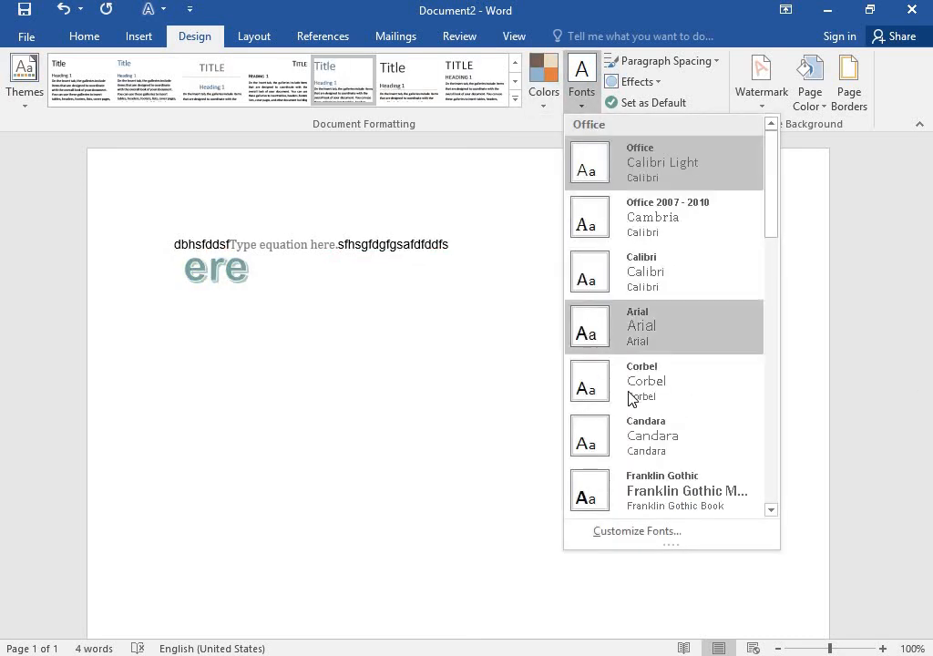
left_click(612, 343)
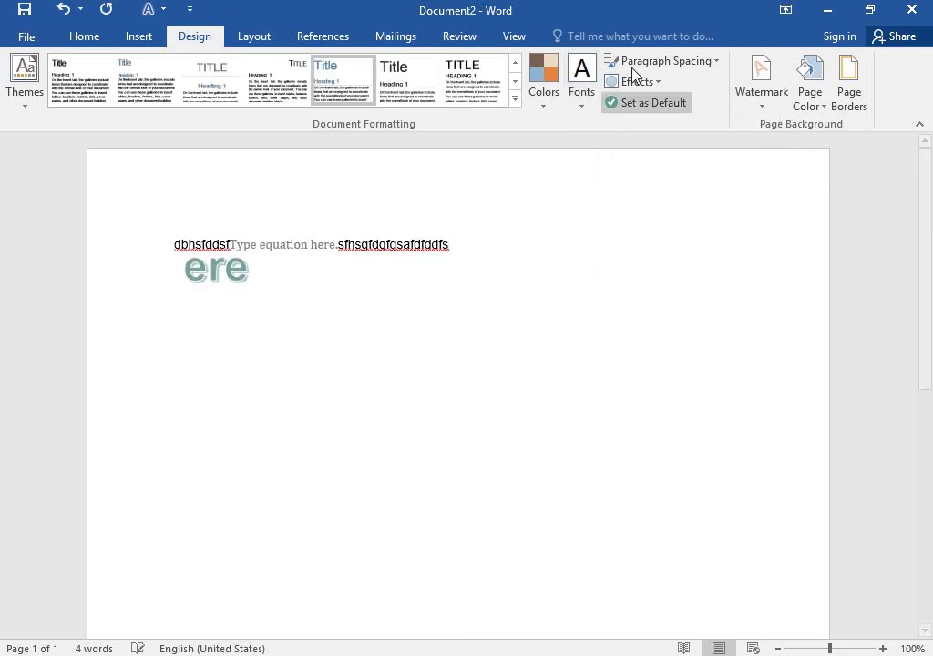
- Set the document's paragraph spacing to Compact and look through the available theme effects
left_click(661, 62)
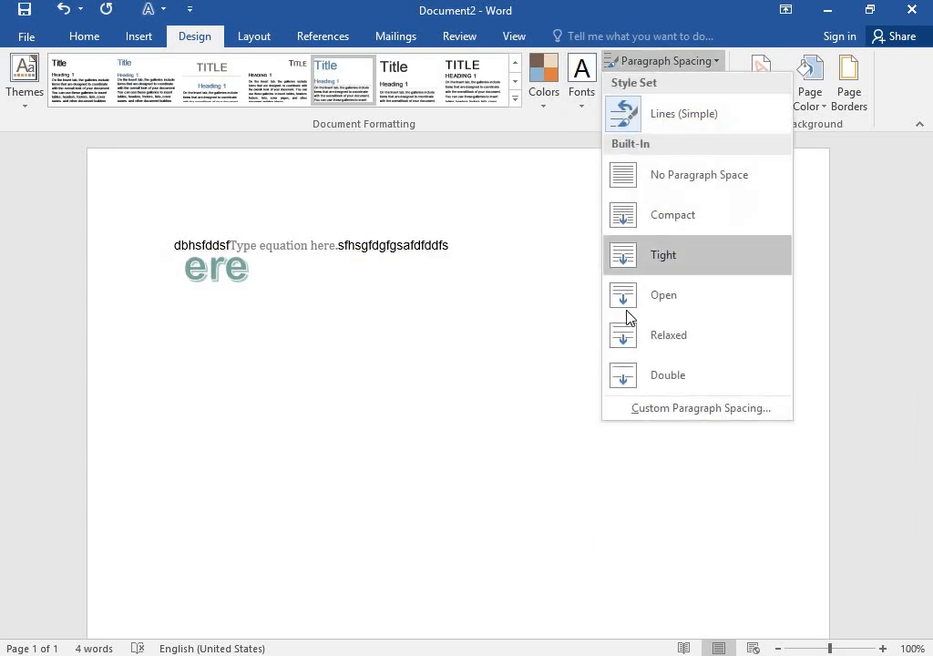
left_click(625, 211)
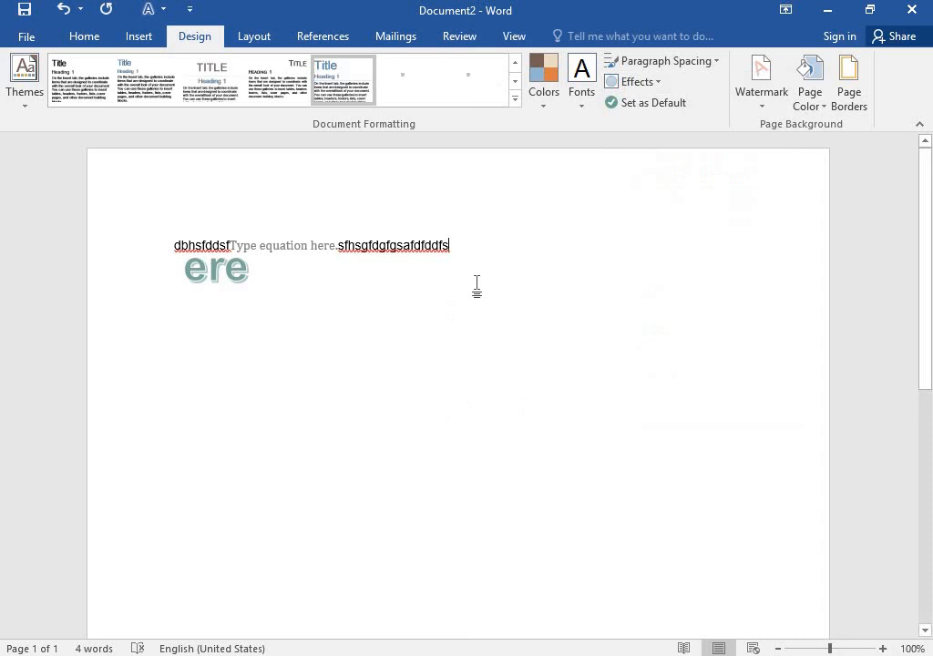
left_click(627, 102)
left_click(508, 392)
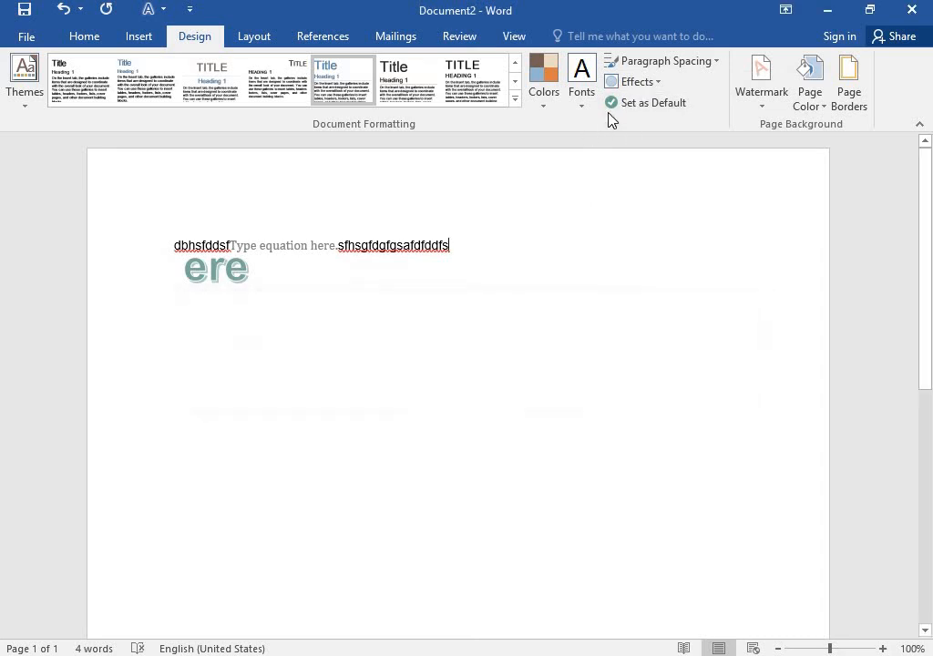
left_click(658, 83)
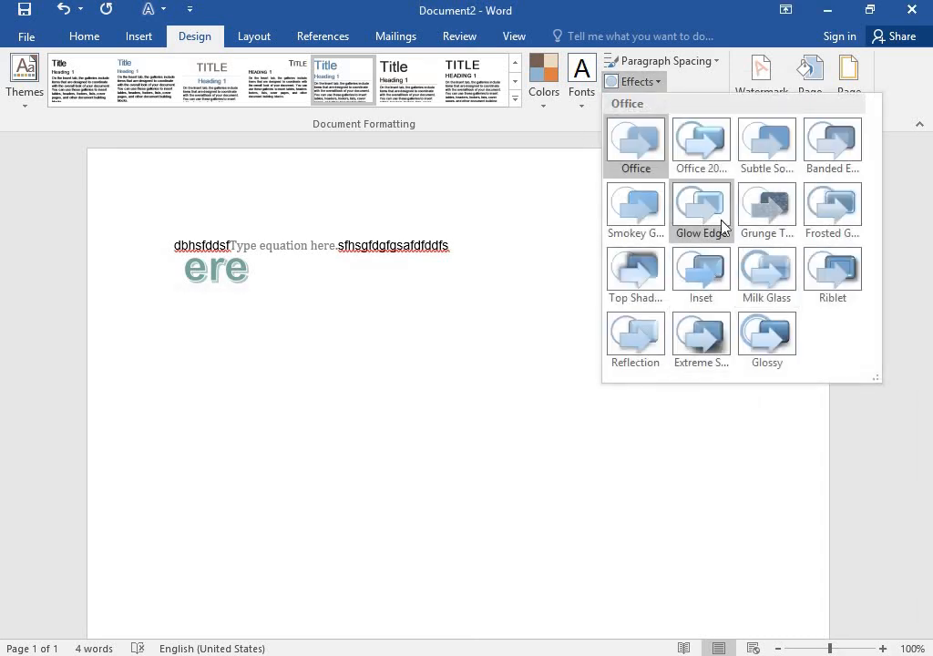
left_click(296, 288)
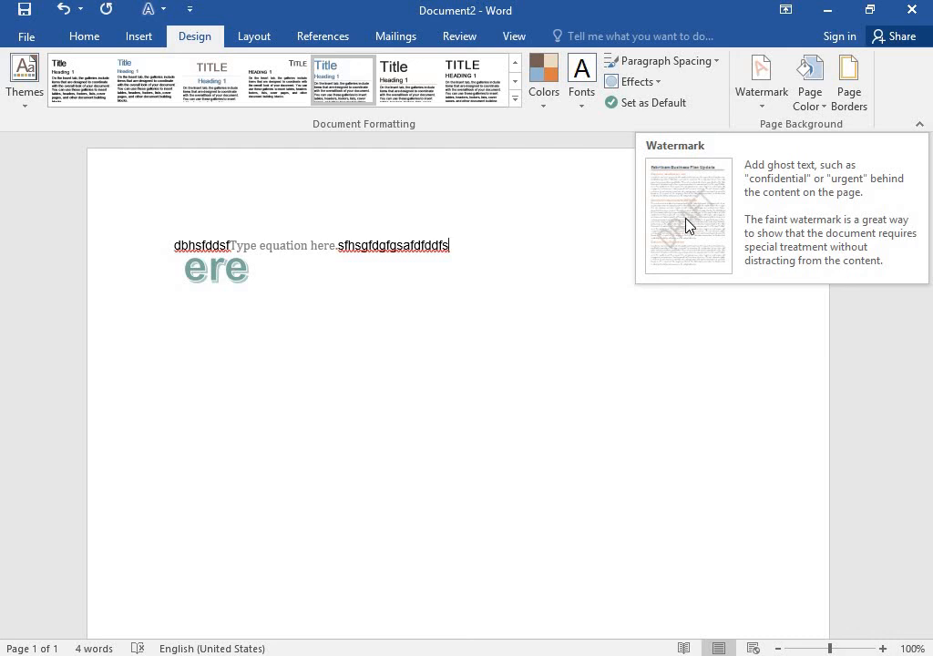
- Add "fdsfds" at the end of the sample line and apply the DO NOT COPY 2 watermark to the page
type("fdsfds")
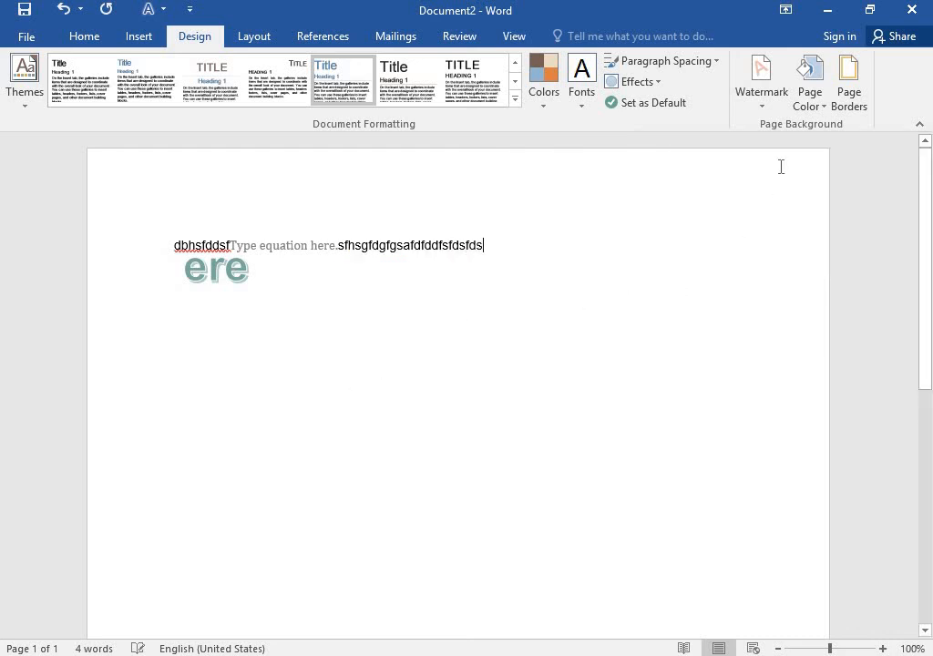
left_click(760, 87)
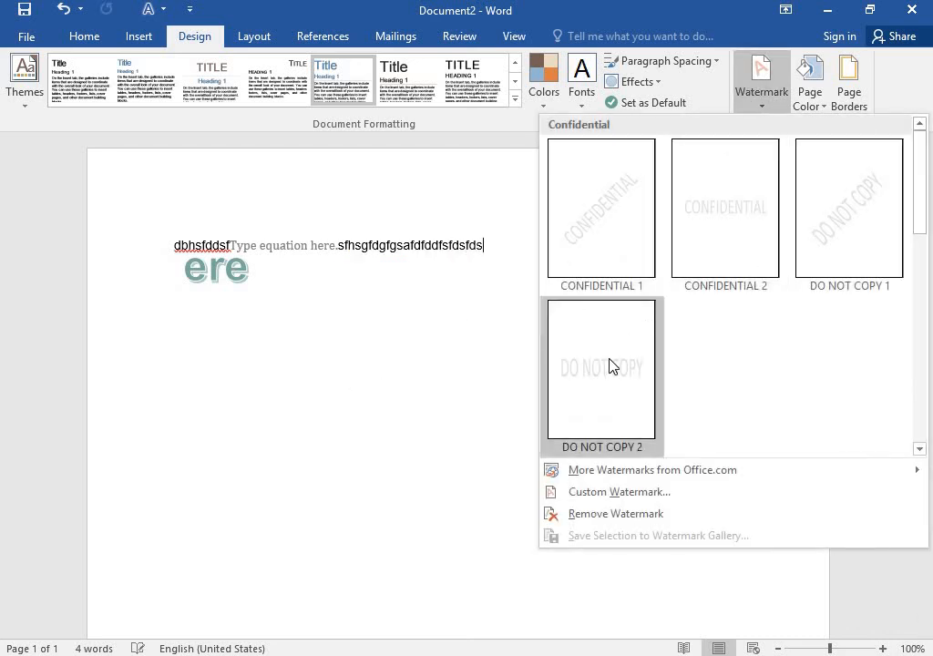
left_click(610, 366)
scroll(474, 503, "down", 1)
scroll(475, 503, "down", 3)
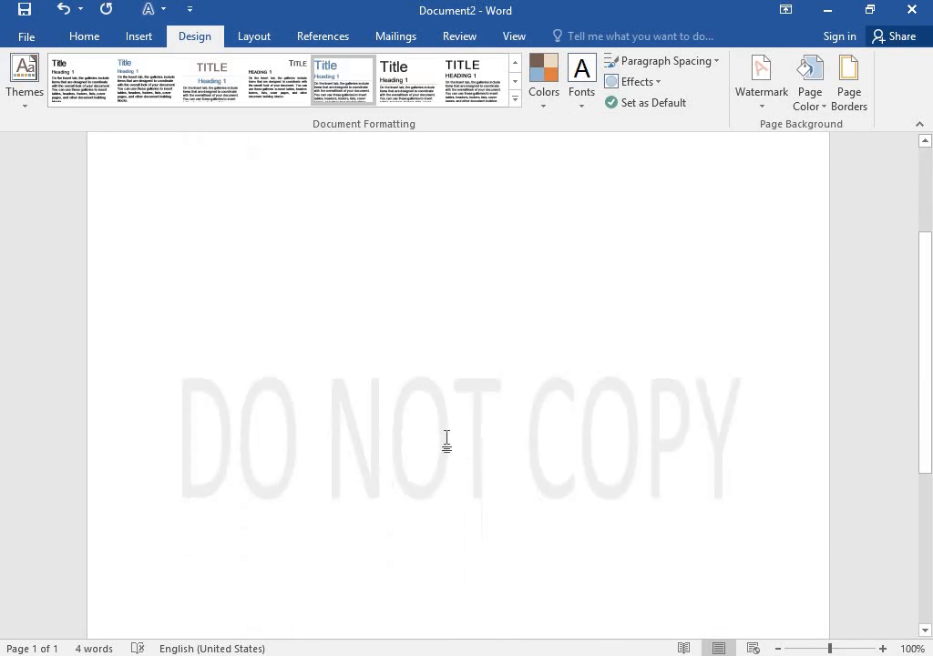
- Replace the characters after the equation placeholder with "sdf"
left_click(510, 452)
right_click(508, 450)
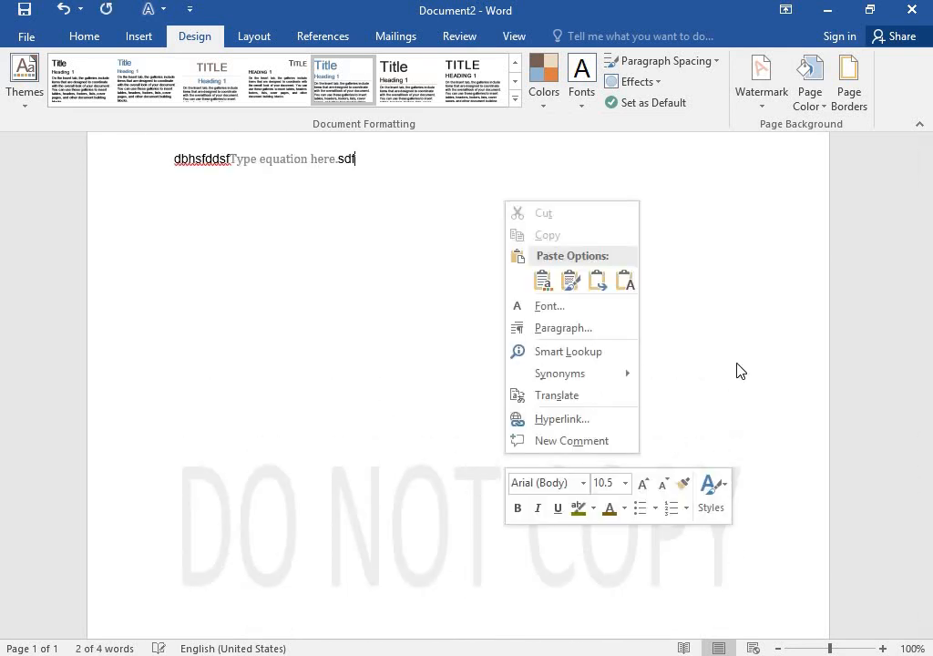
key("Escape")
- Customize the text watermark so it reads "DO NOT COPYfdsdfssdfafdsfsad"
left_click(762, 80)
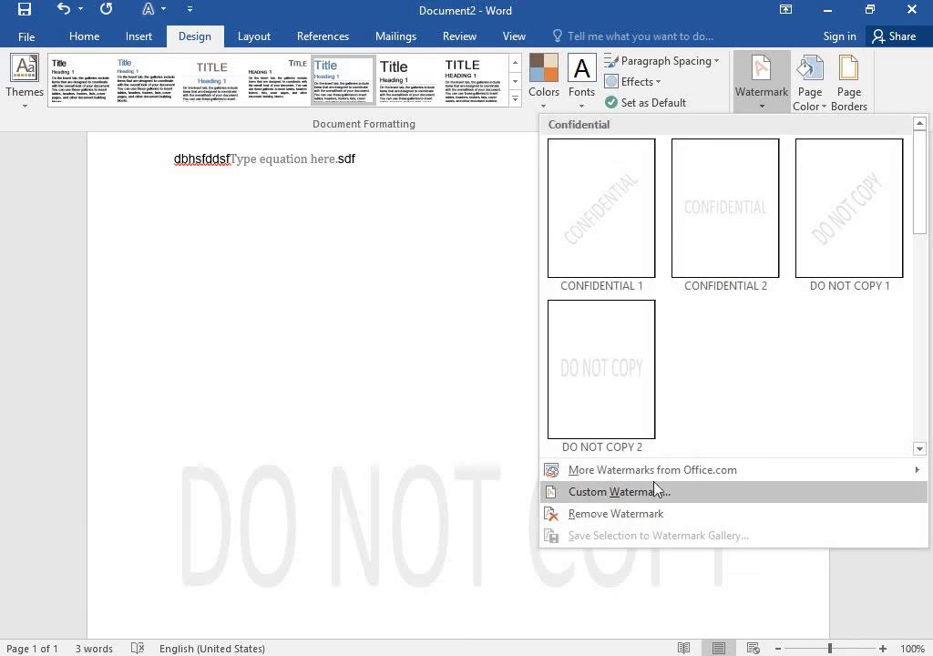
mouse_move(654, 479)
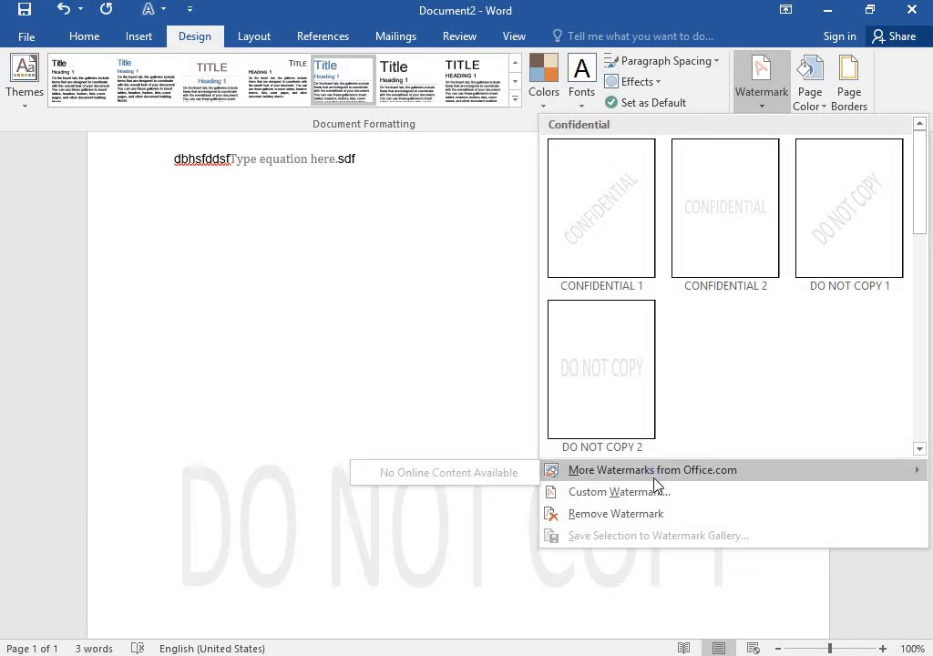
left_click(657, 493)
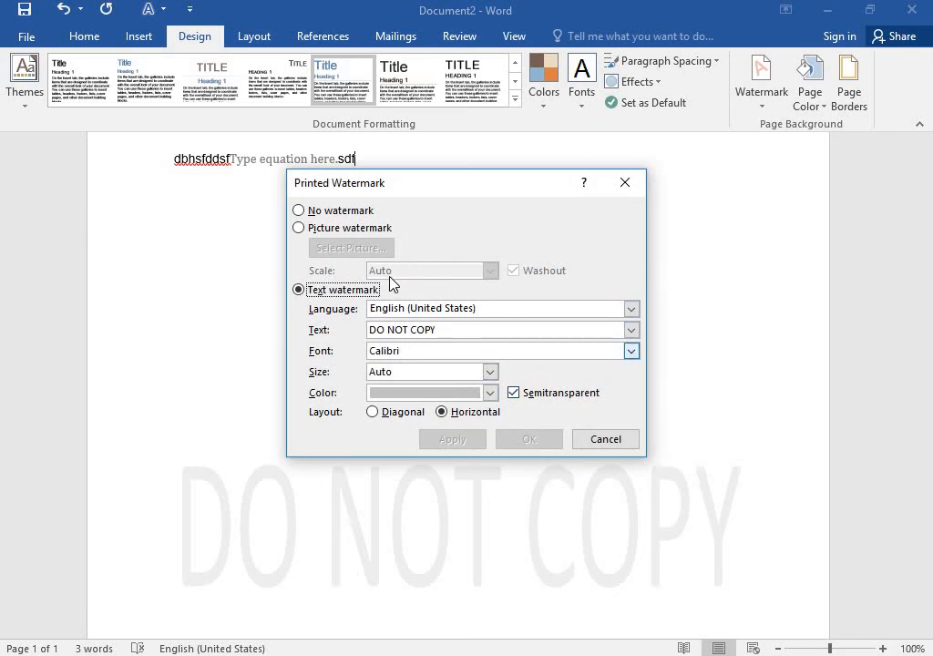
left_click(510, 330)
type("fdsdfssdfafds")
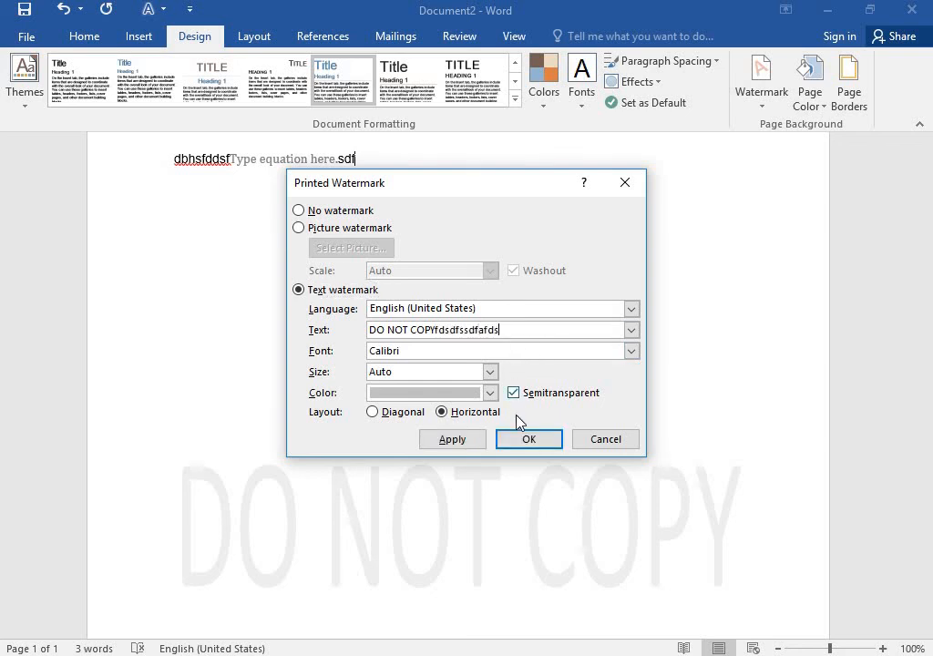
type("fsad")
left_click(528, 441)
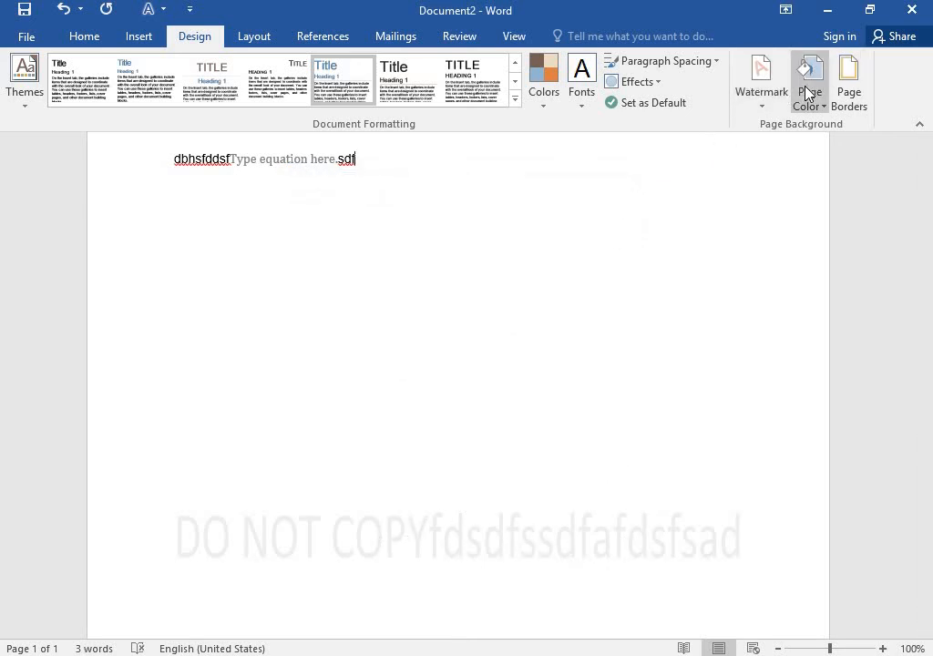
- Set the page color to the darkest gold shade of the theme colors
left_click(813, 92)
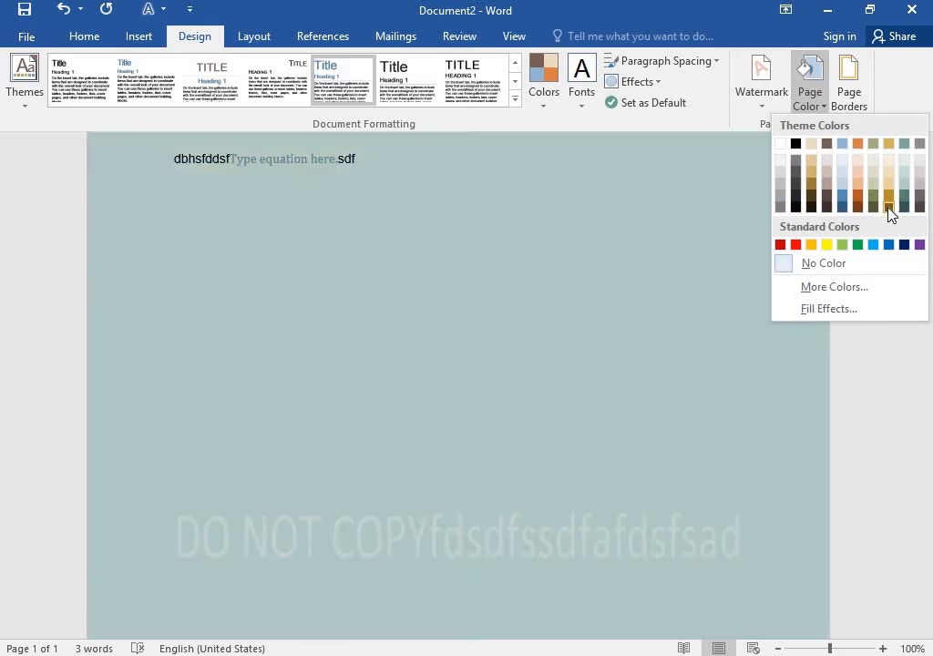
left_click(889, 206)
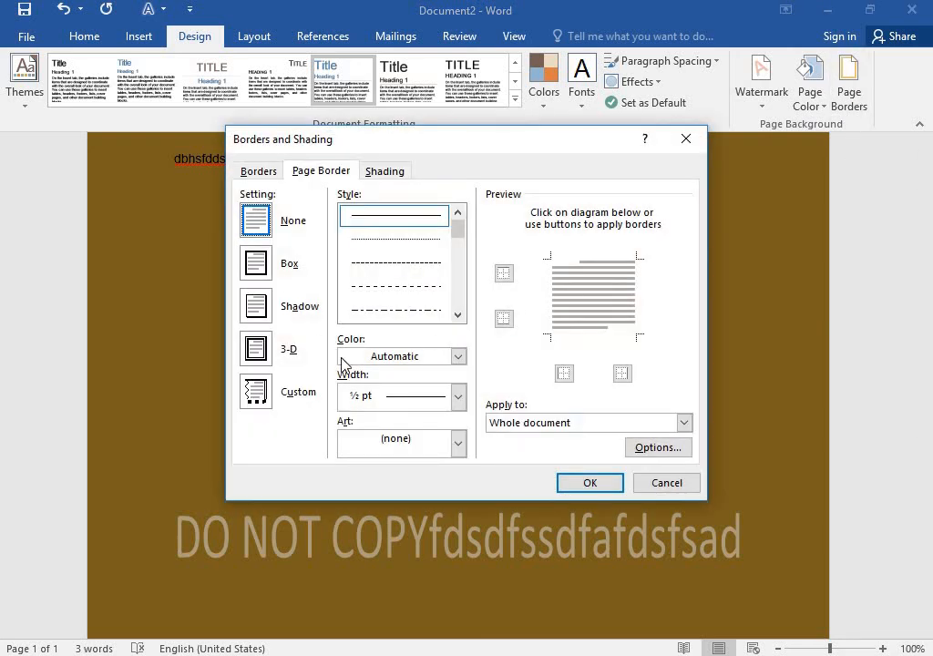
- Add a page border to the whole document with the 3-D setting, 3 pt width and the red apple art
left_click(272, 352)
left_click(451, 396)
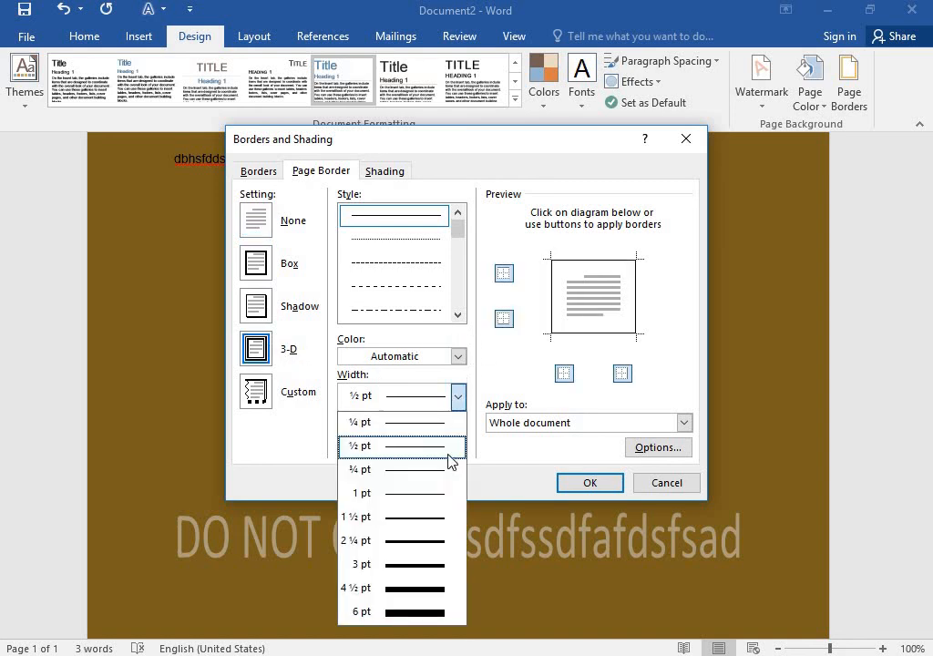
left_click(424, 563)
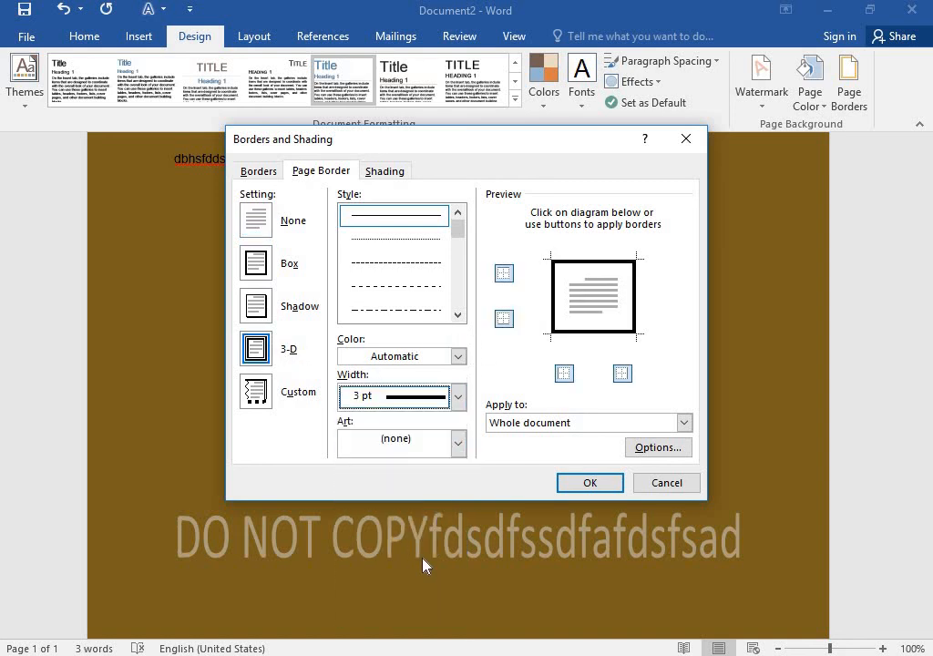
left_click(457, 444)
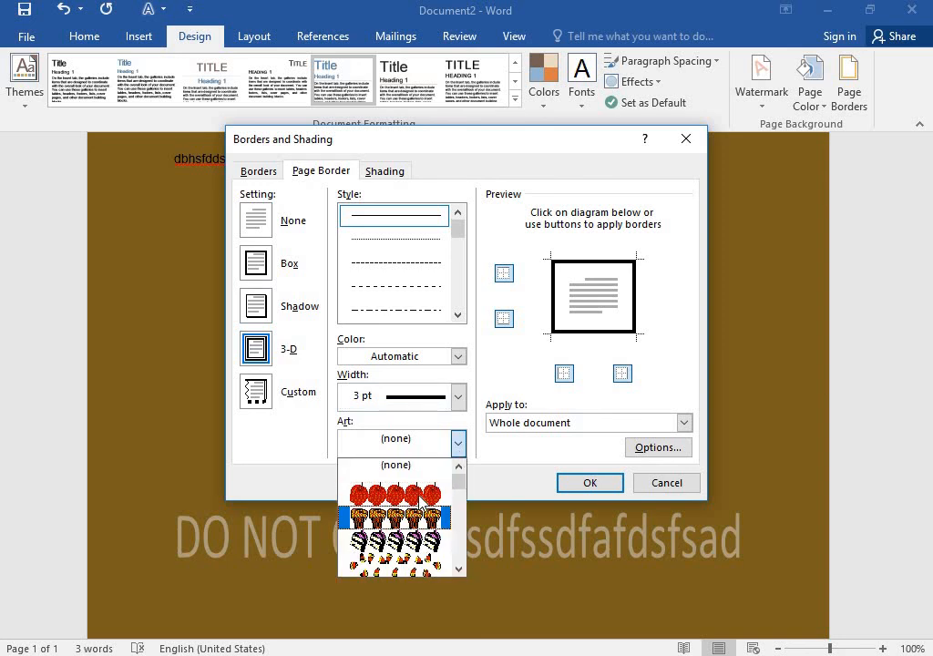
left_click(401, 497)
left_click(589, 483)
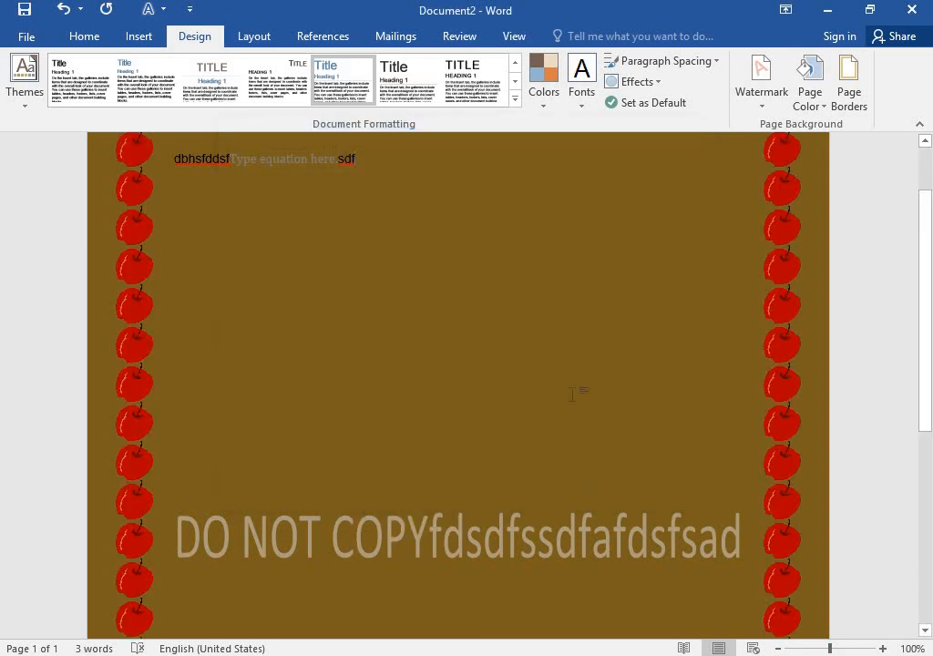
scroll(572, 394, "down", 5)
scroll(582, 389, "up", 3)
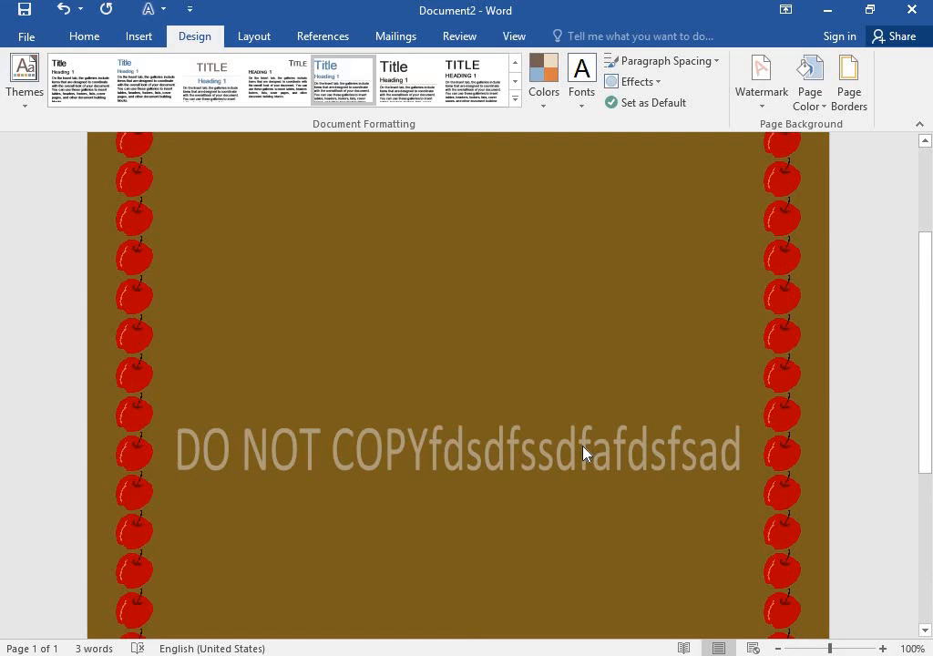
scroll(554, 354, "up", 3)
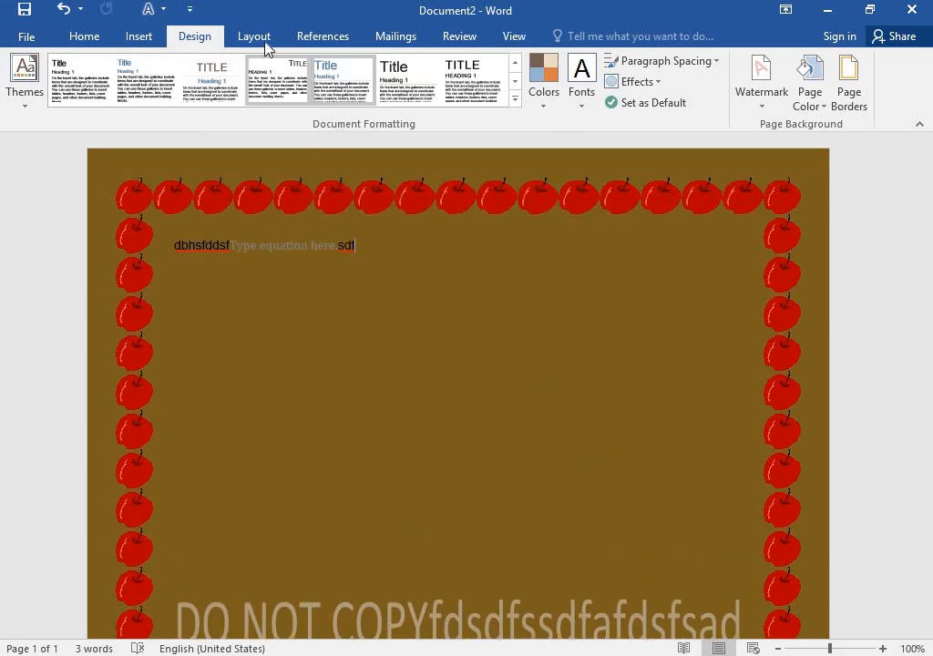
left_click(257, 39)
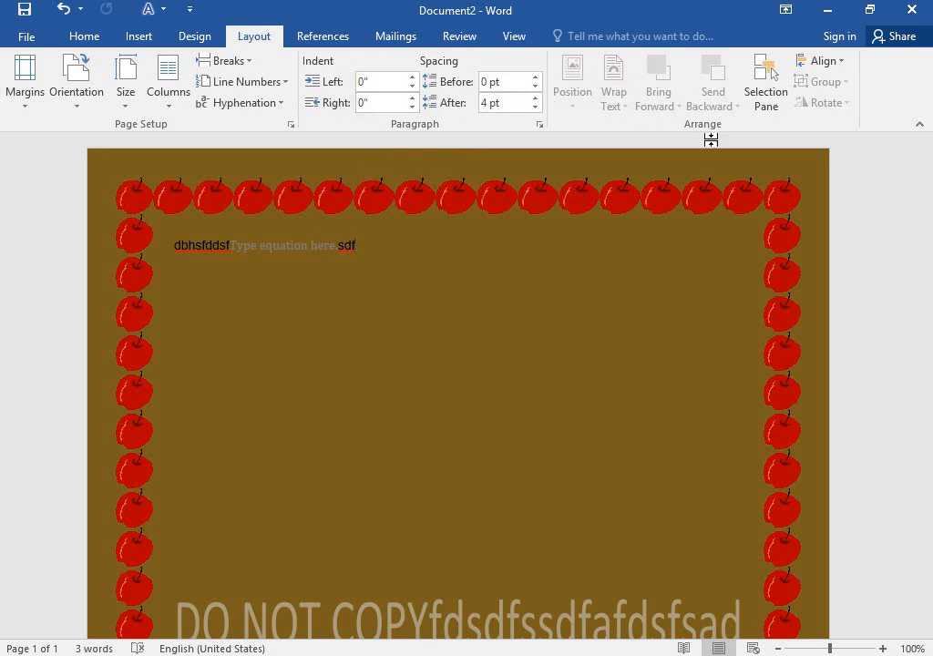
left_click(326, 39)
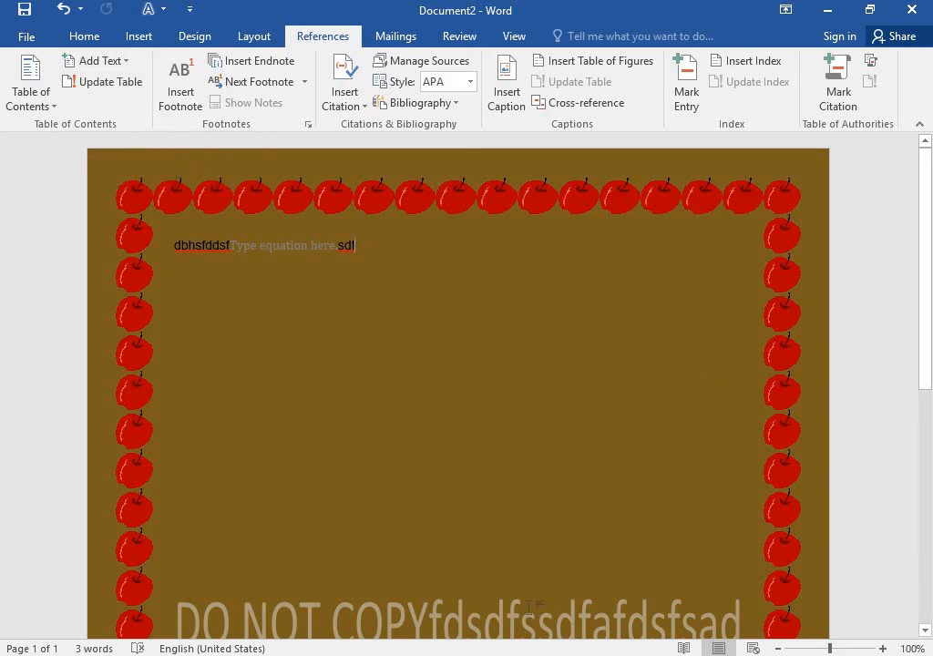
scroll(534, 608, "down", 4)
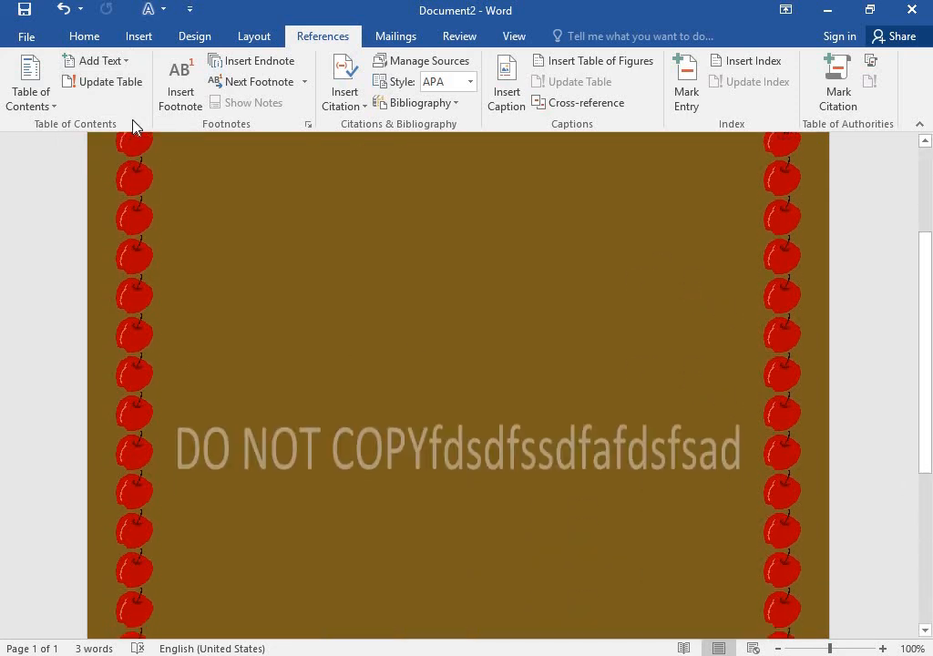
- Create a new blank document, dismiss its product notice and maximize its window
key("ctrl+n")
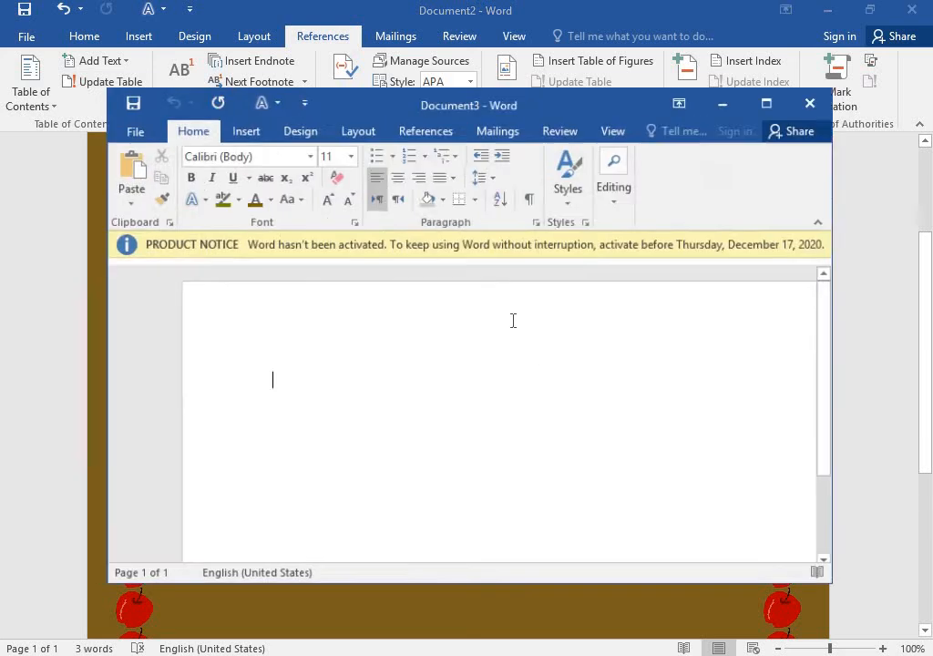
left_click(801, 244)
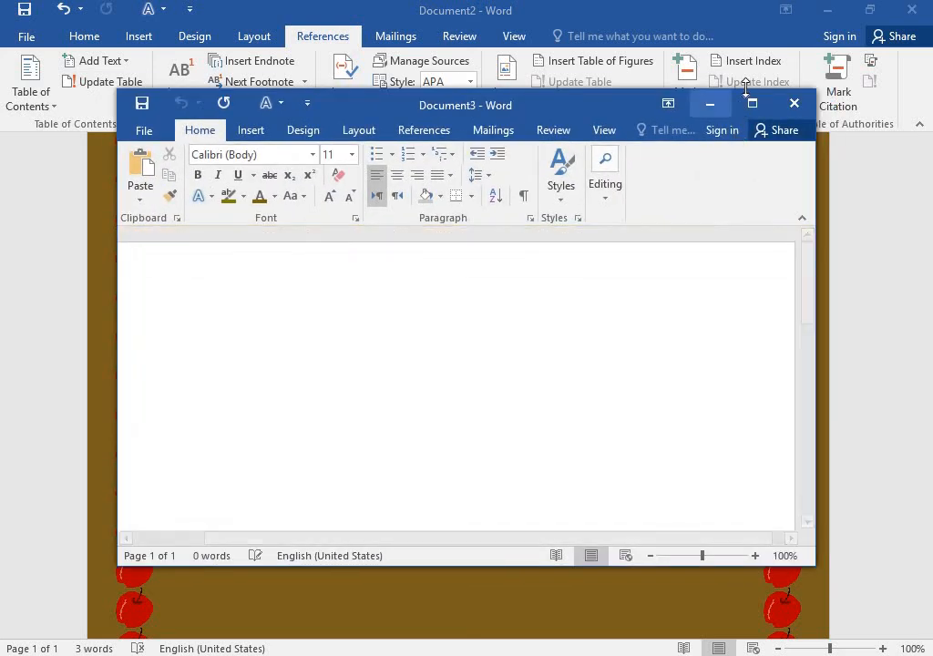
left_click(752, 103)
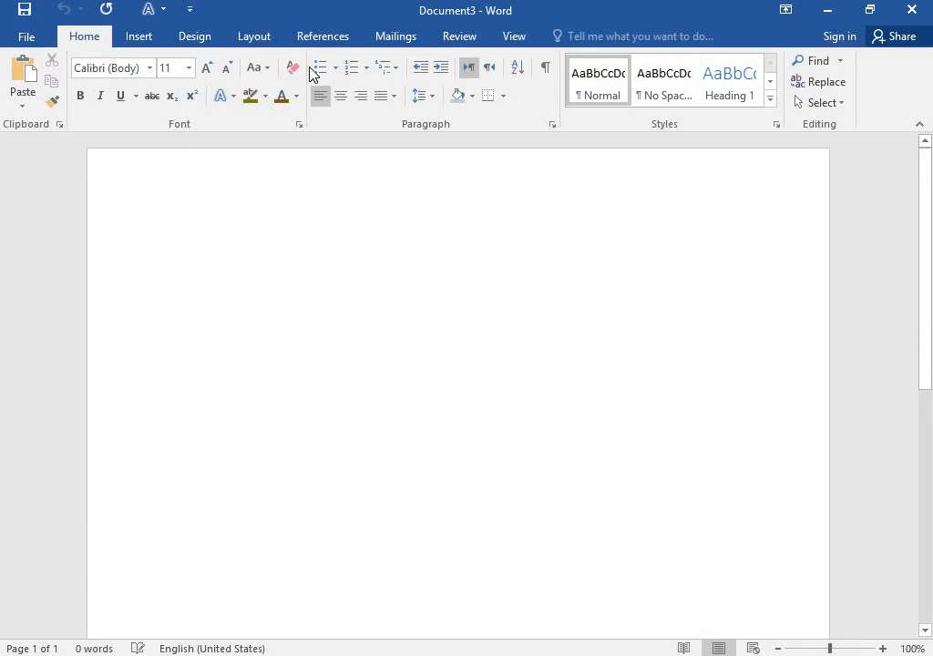
left_click(344, 36)
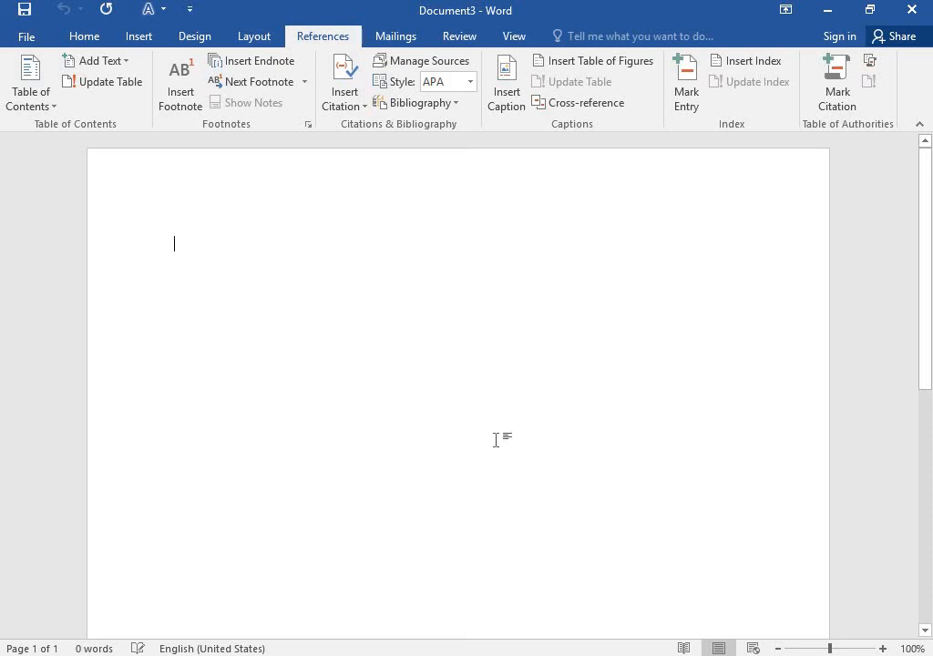
left_click(344, 107)
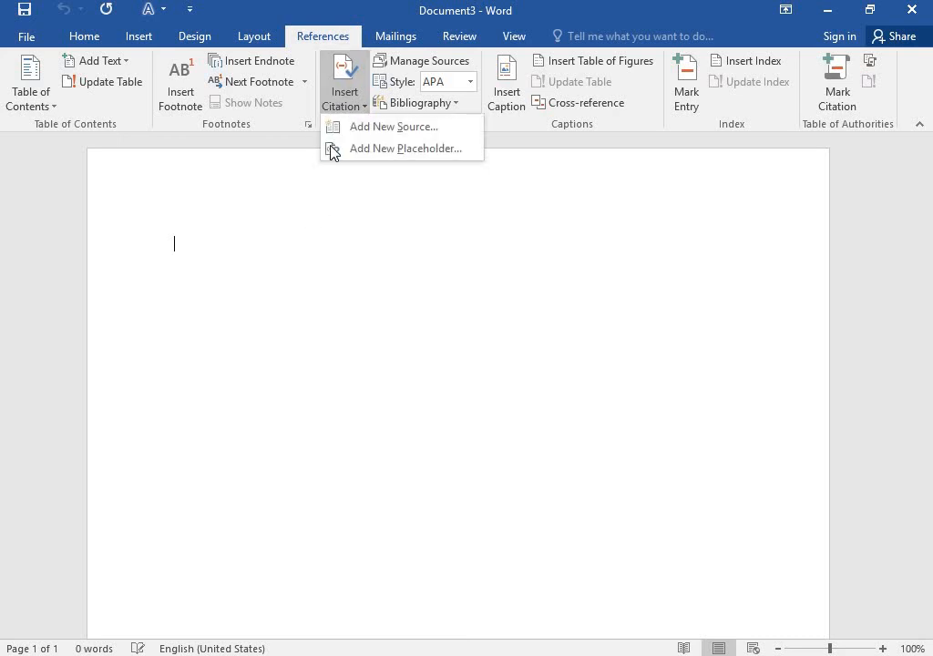
left_click(398, 155)
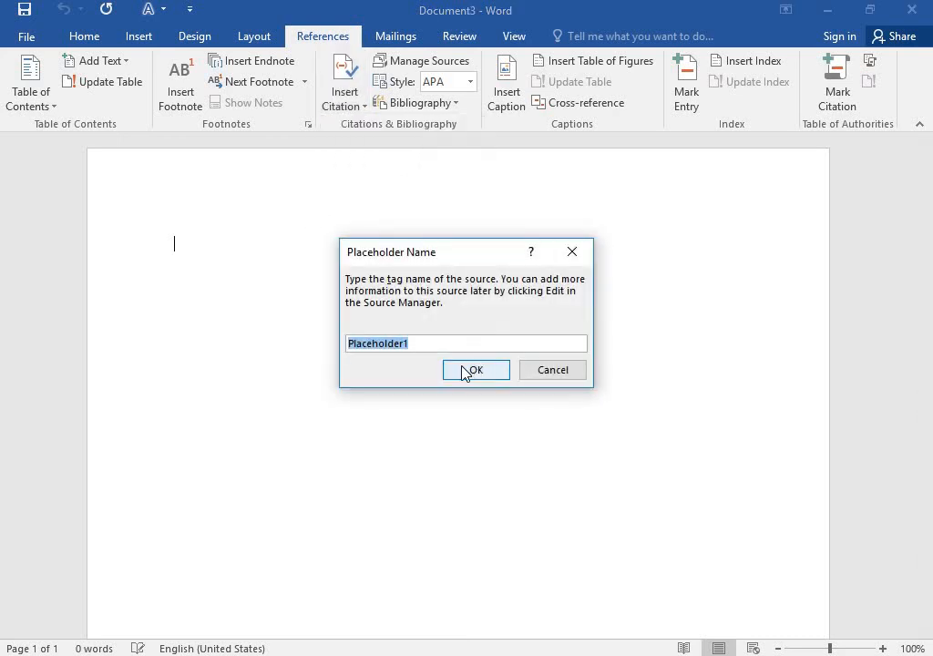
left_click(558, 368)
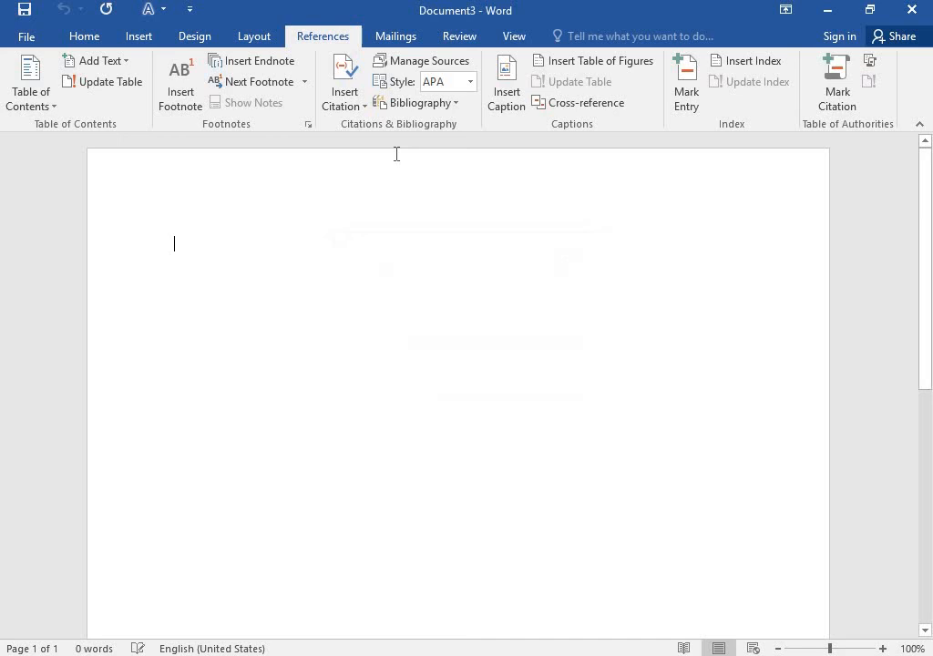
- Insert the built-in Bibliography block and replace the text under its heading with "sdfsadfsdsdfsdf"
left_click(435, 106)
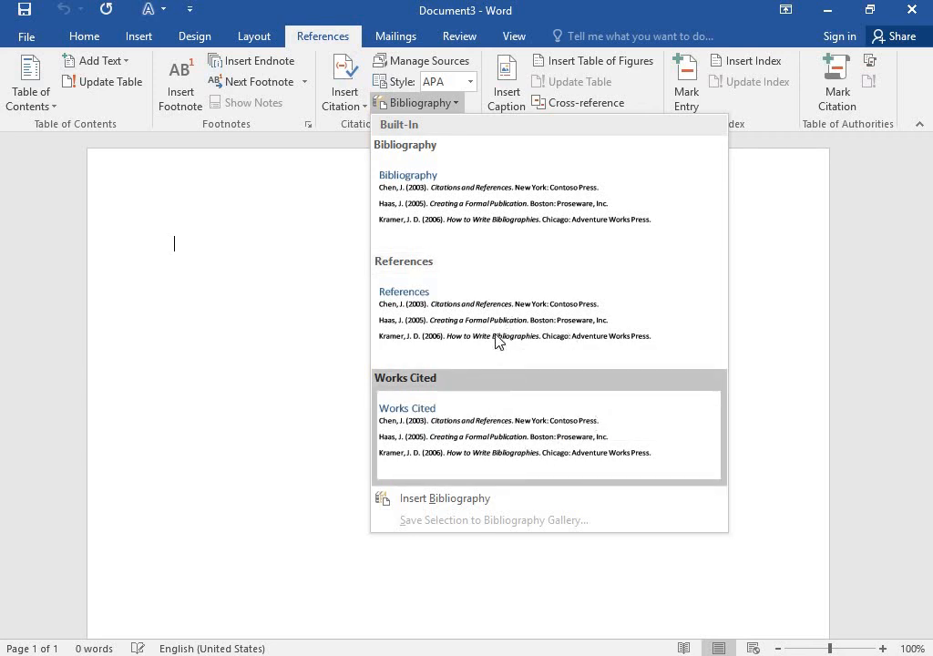
left_click(504, 194)
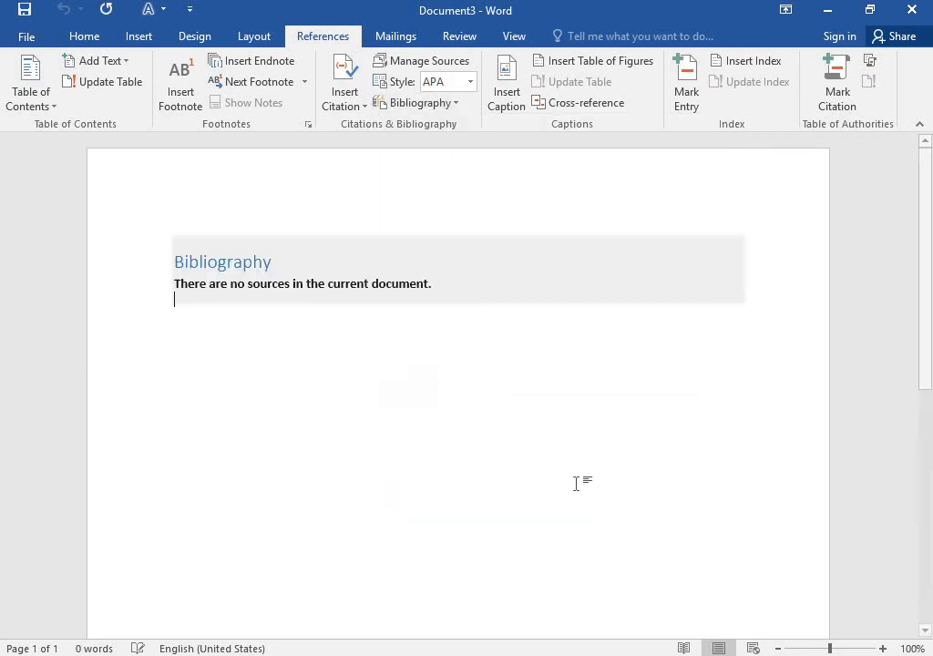
left_click(375, 292)
triple_click(464, 305)
type("sdfsadfsdsdfsdf")
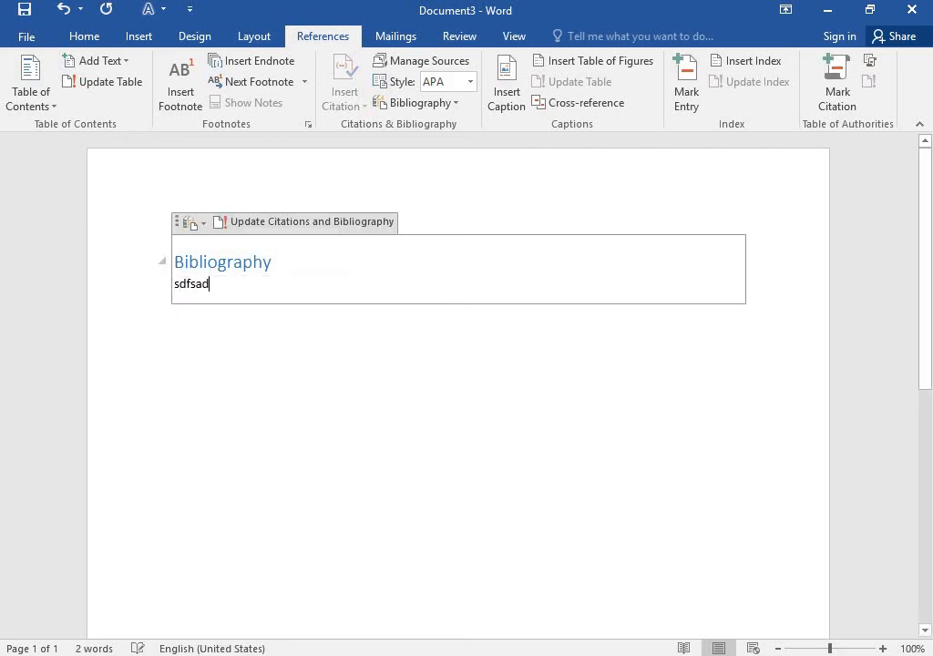
- Insert "fdsdsffdssdaf" after "Bibliog" in the bibliography heading and append "sdfsd" to the line below it
left_click(227, 263)
type("fdsdsffdssdaf")
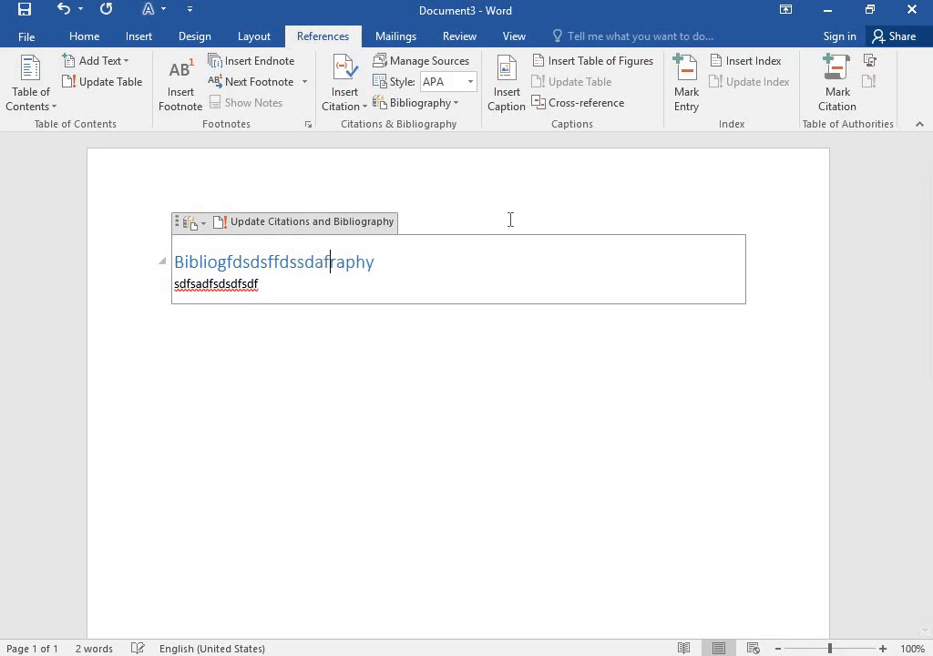
left_click(493, 385)
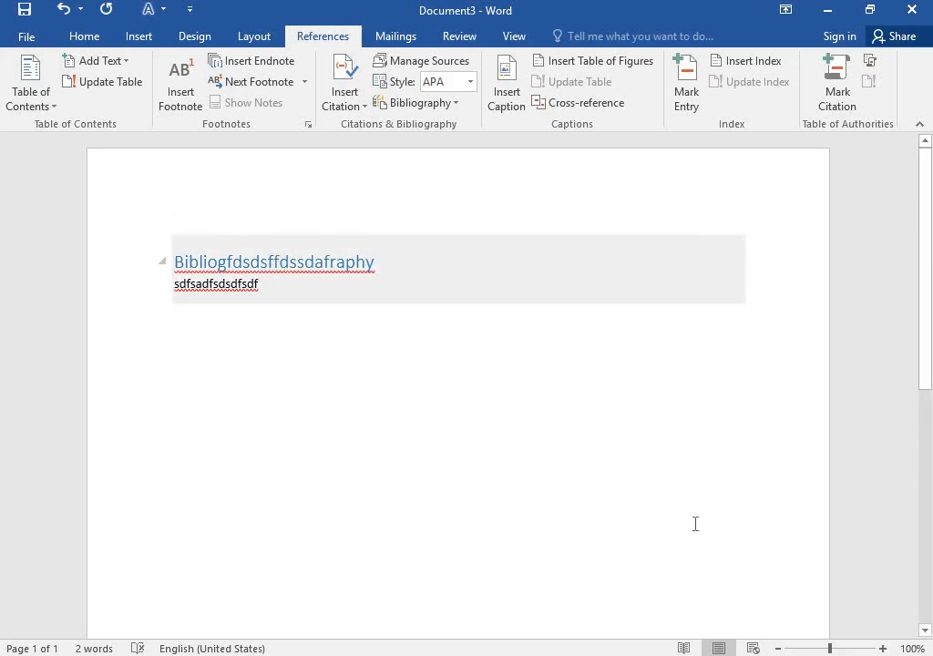
left_click(290, 262)
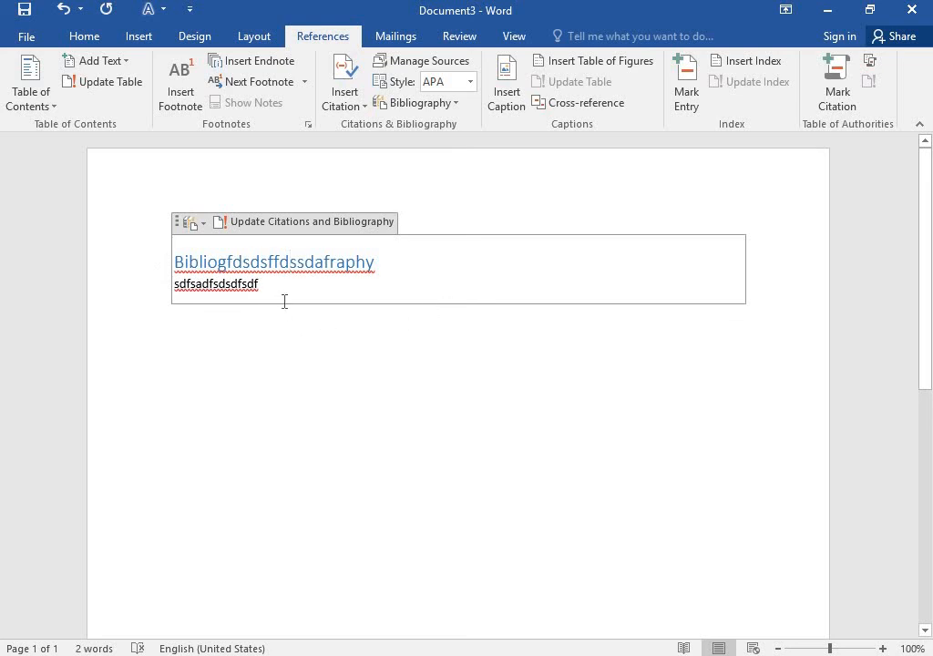
type("sdfsd")
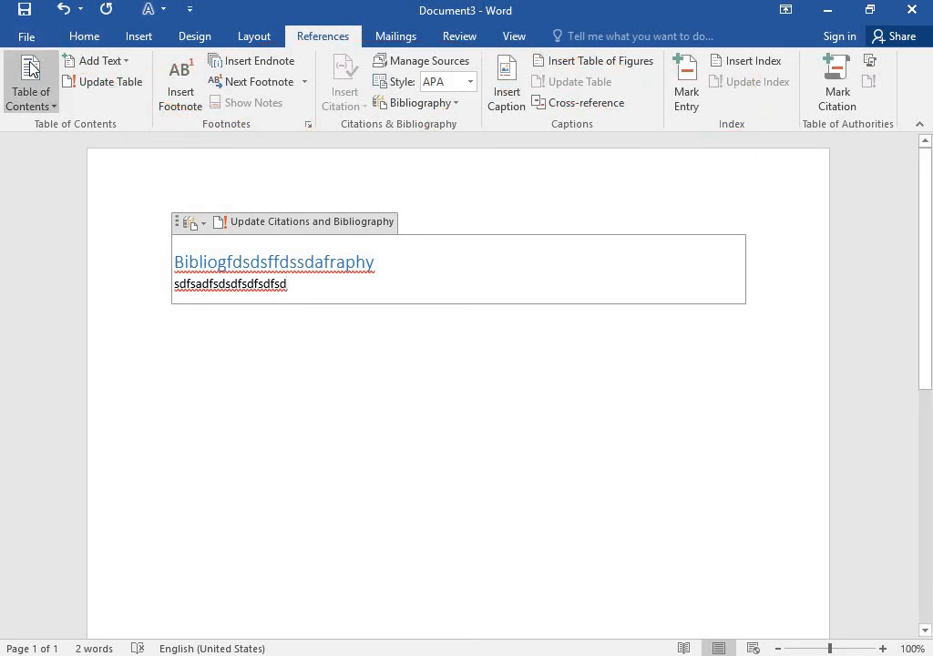
- Examine the table of contents choices, the envelope settings, the review tools and the document zoom options
left_click(30, 86)
left_click(412, 218)
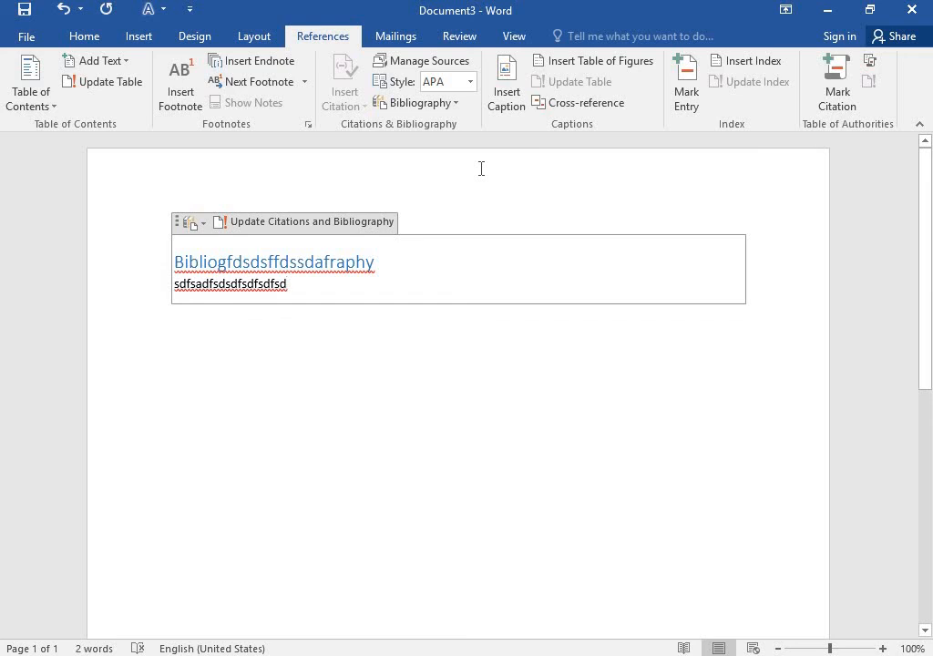
left_click(398, 37)
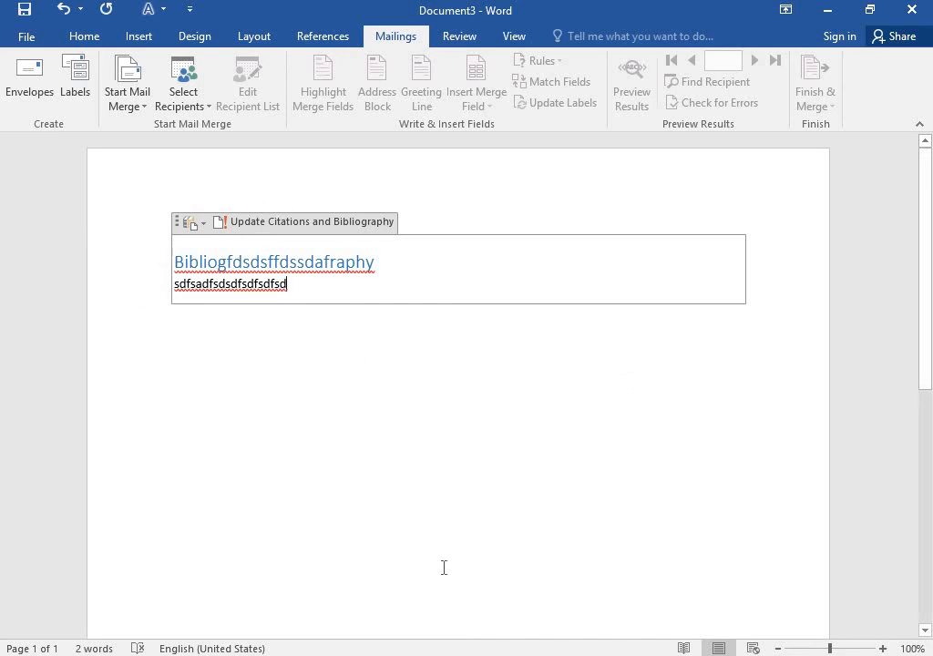
left_click(20, 80)
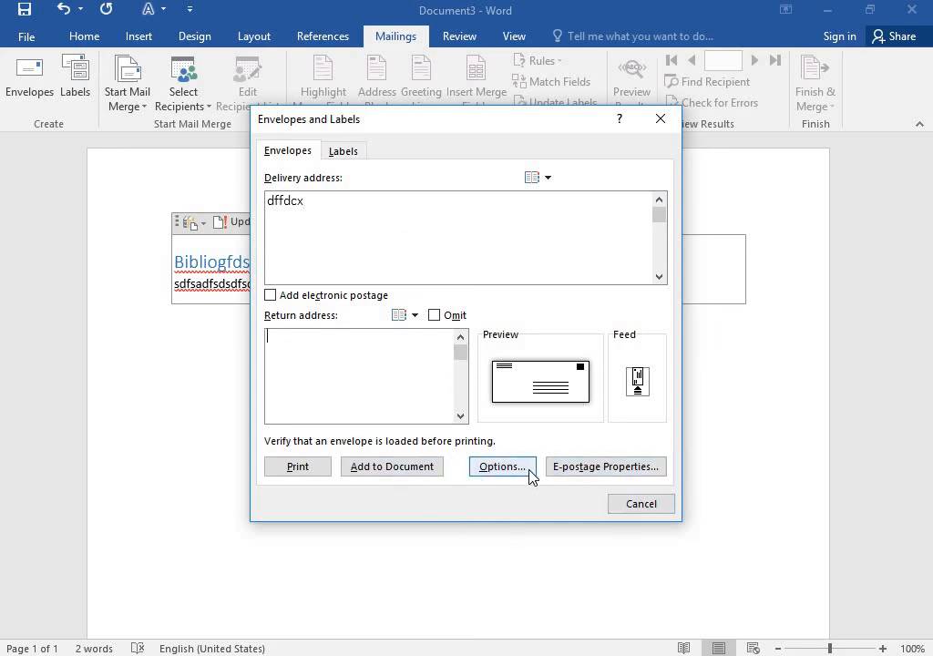
left_click(662, 122)
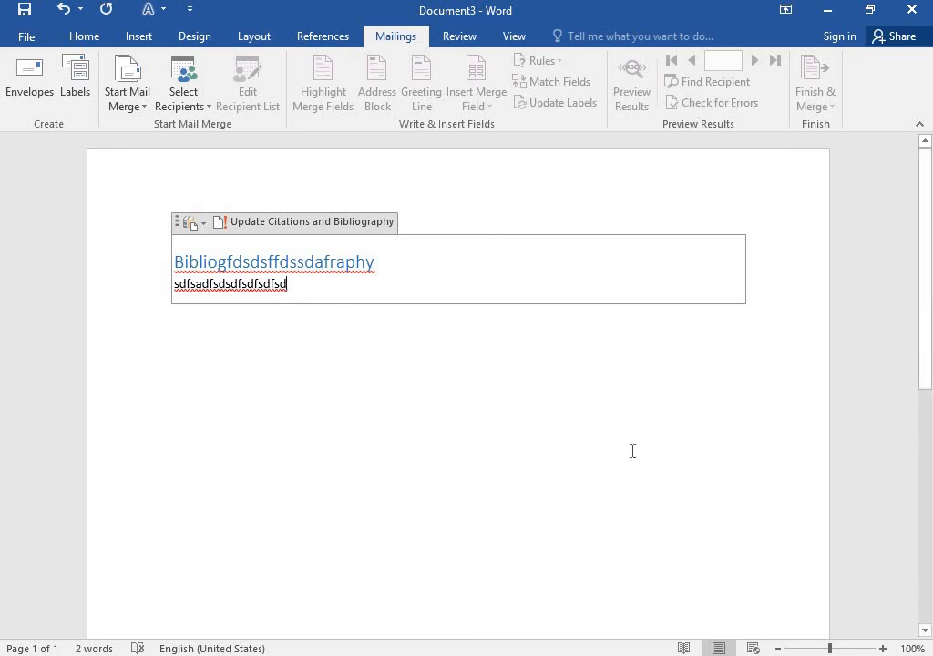
left_click(459, 37)
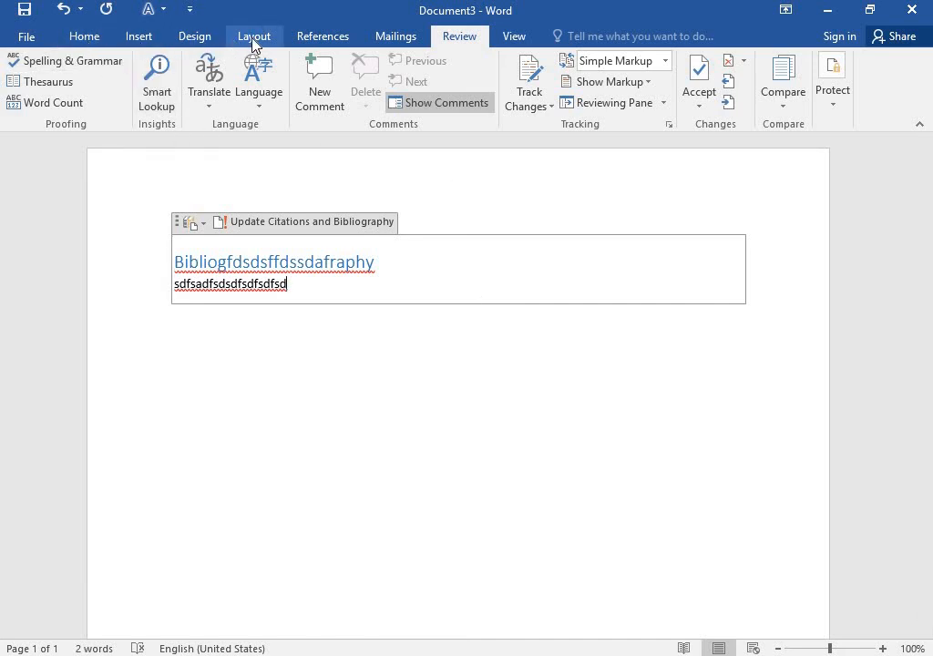
left_click(518, 41)
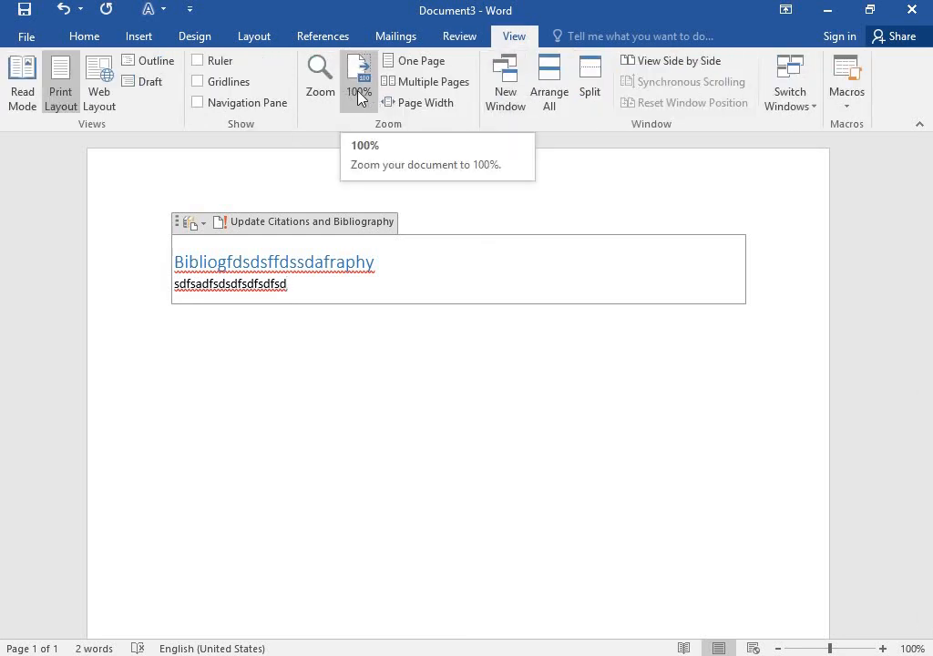
left_click(321, 82)
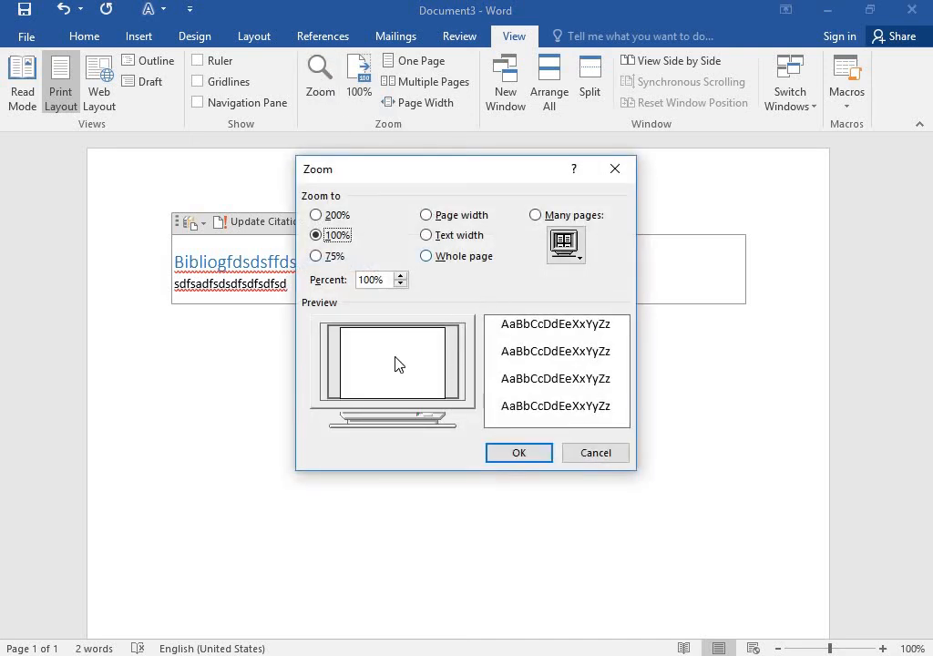
left_click(576, 456)
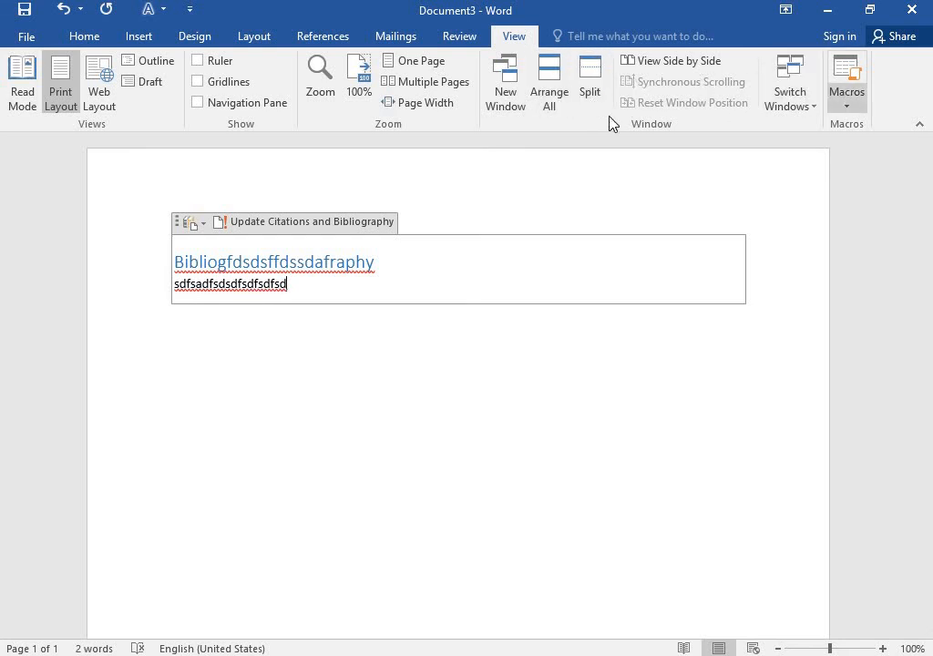
- Show the ruler, and turn the gridlines and the navigation pane on and off again
left_click(202, 60)
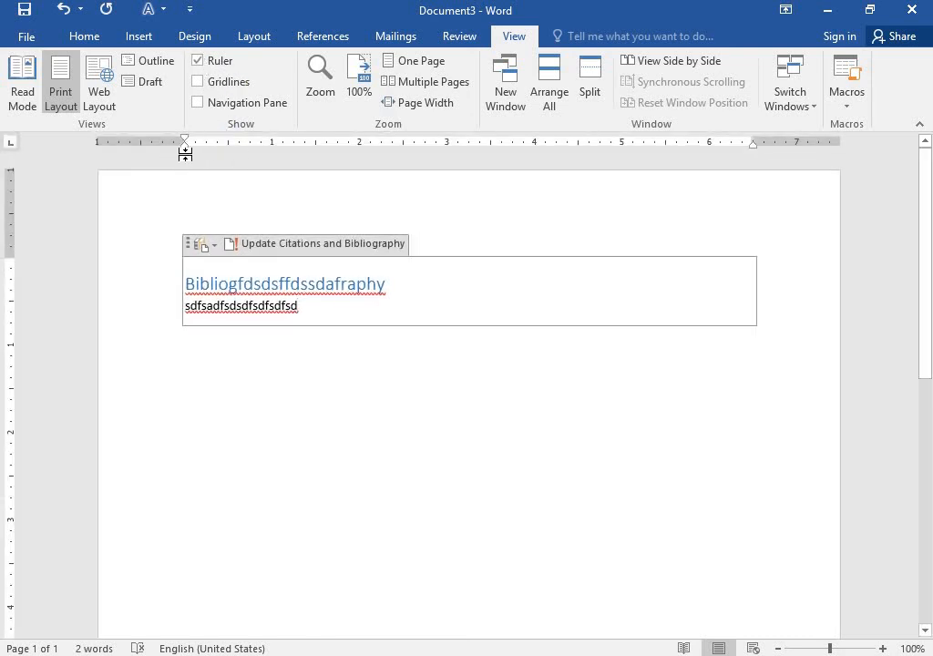
left_click_drag(235, 164, 176, 155)
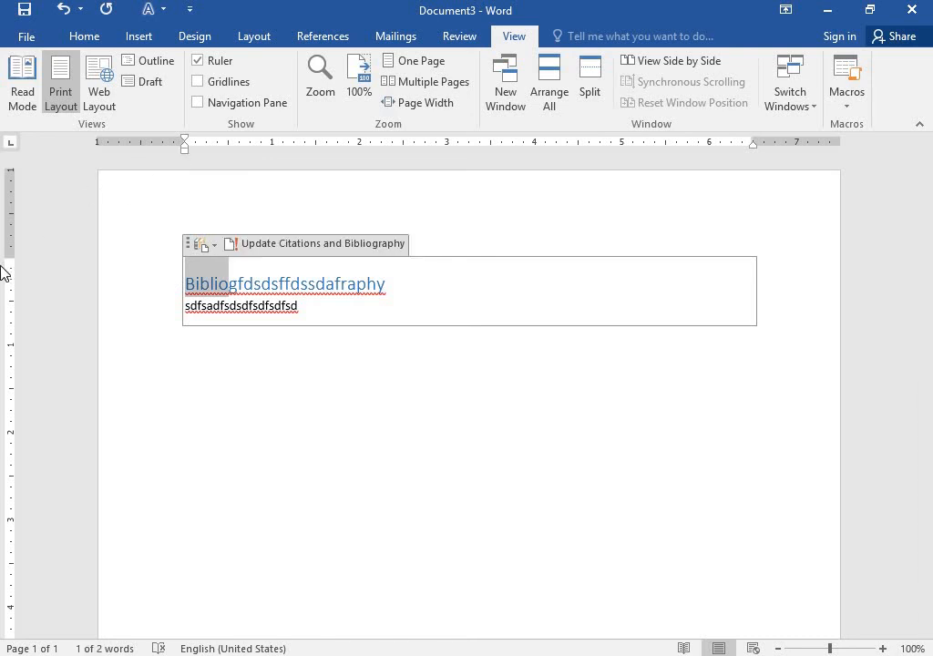
left_click(198, 82)
left_click(199, 82)
left_click(198, 103)
left_click(198, 103)
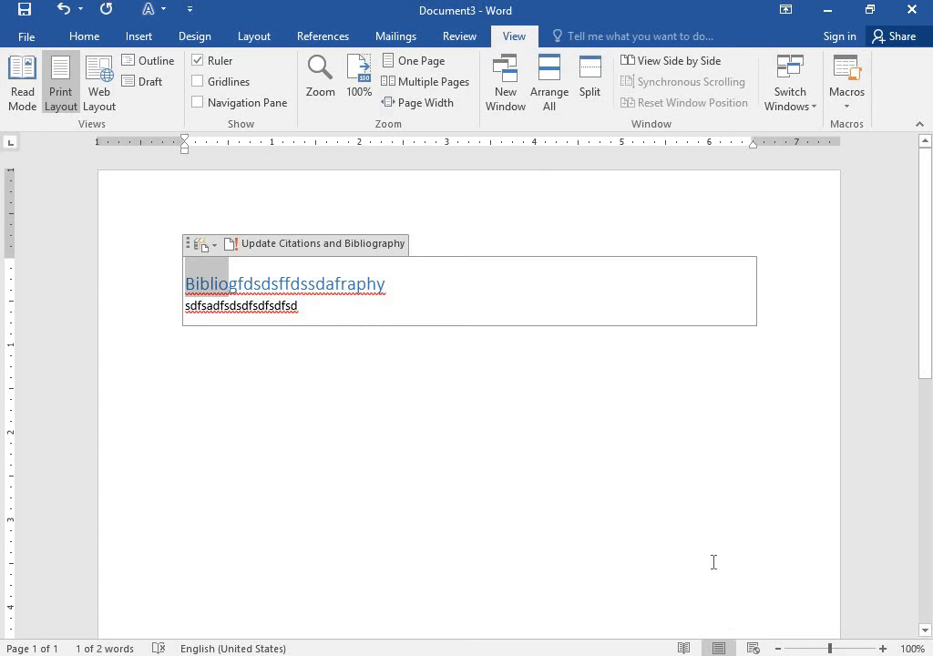
left_click(800, 102)
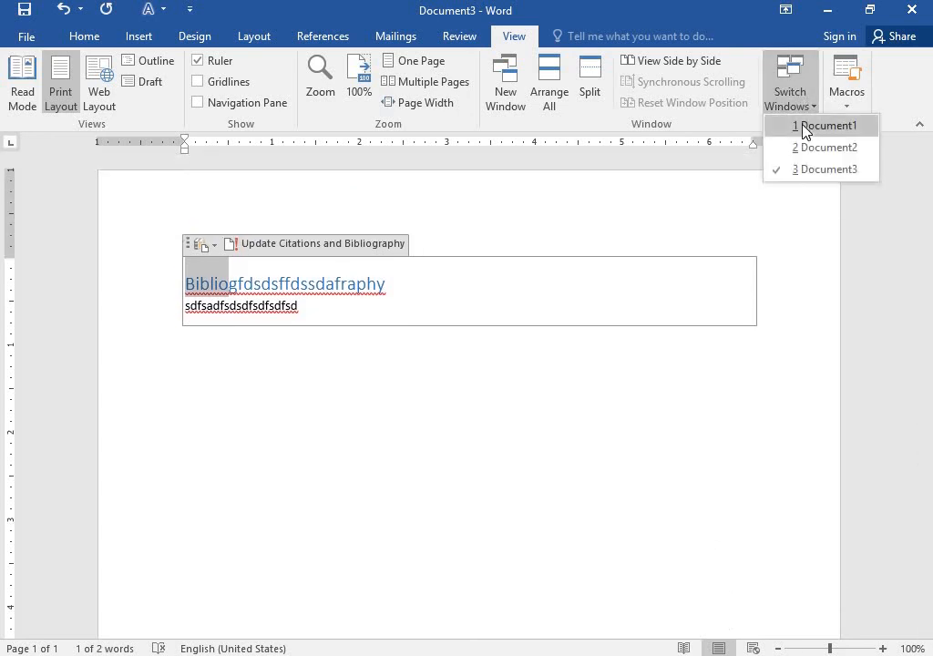
left_click(868, 252)
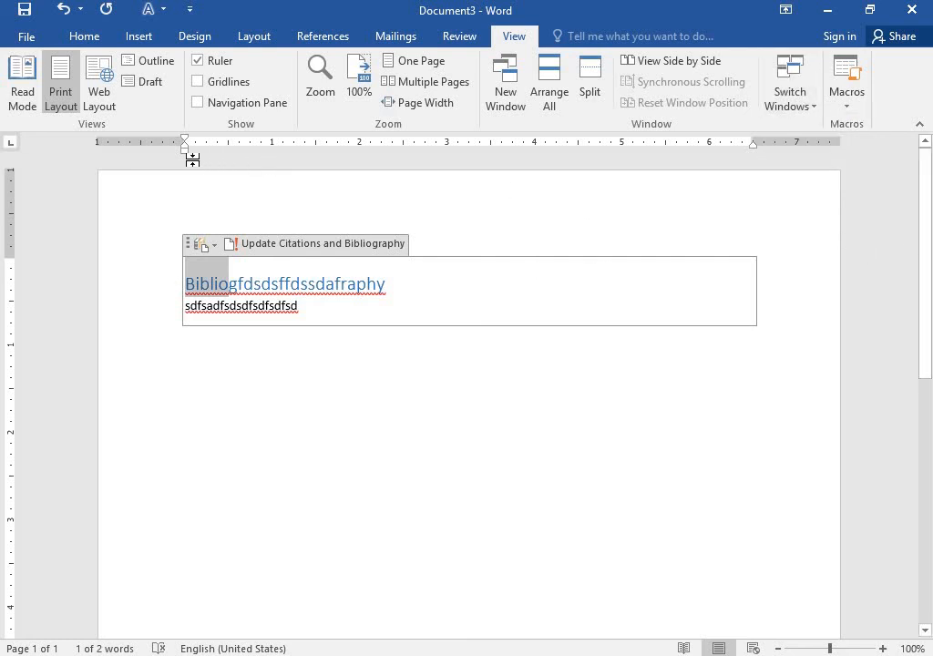
left_click(25, 35)
left_click(41, 36)
left_click(75, 37)
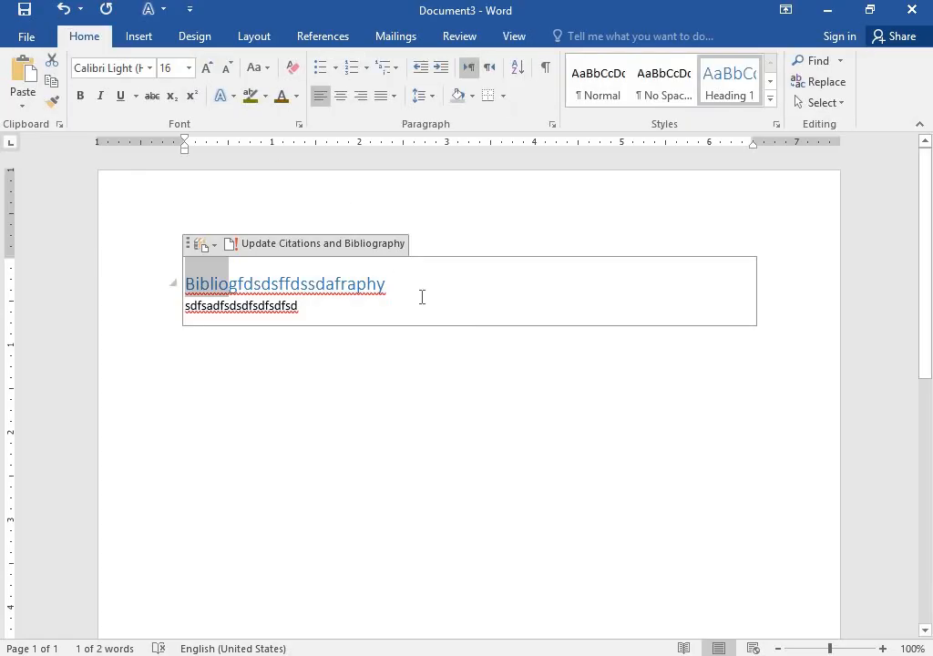